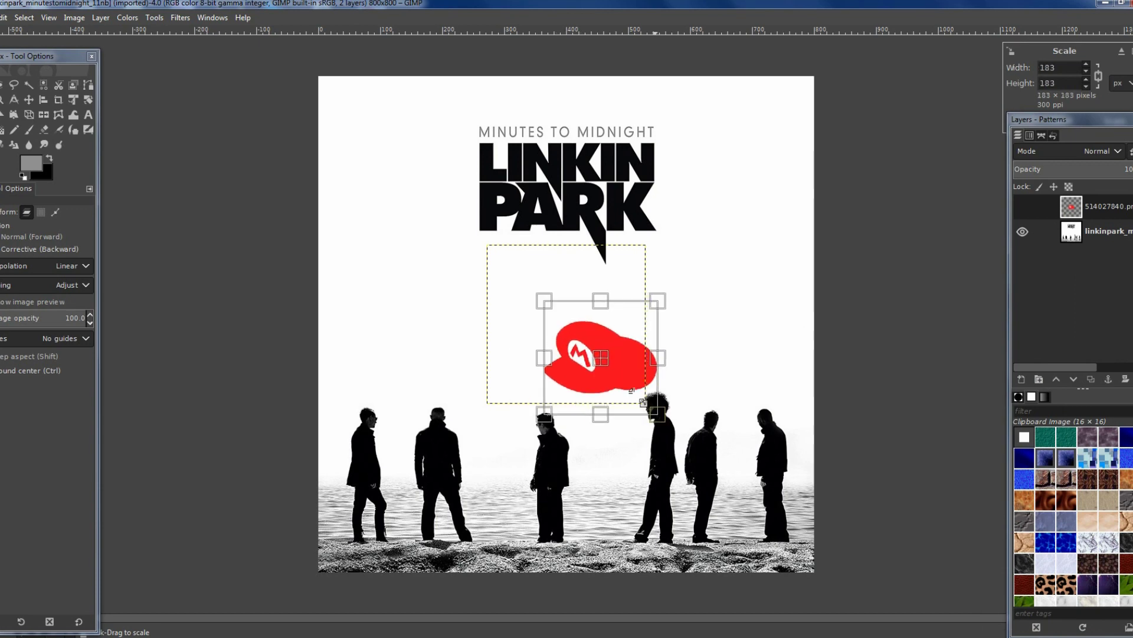
# - Scale the red Mario cap down to fit the leftmost man's head, flip it horizontally and place it on his head
pyautogui.moveTo(557, 320); pyautogui.dragTo(373, 399)
pyautogui.scroll(4, 352, 402)
pyautogui.moveTo(506, 318); pyautogui.dragTo(457, 362)
pyautogui.press('Return')
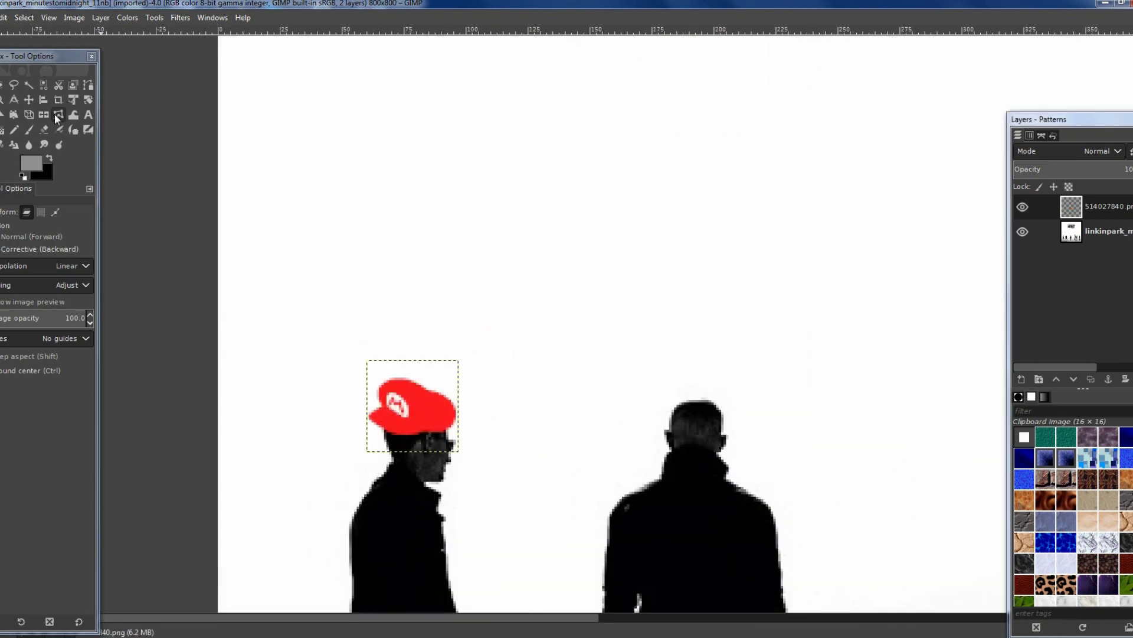
pyautogui.press('m')
pyautogui.moveTo(412, 411); pyautogui.dragTo(422, 413)
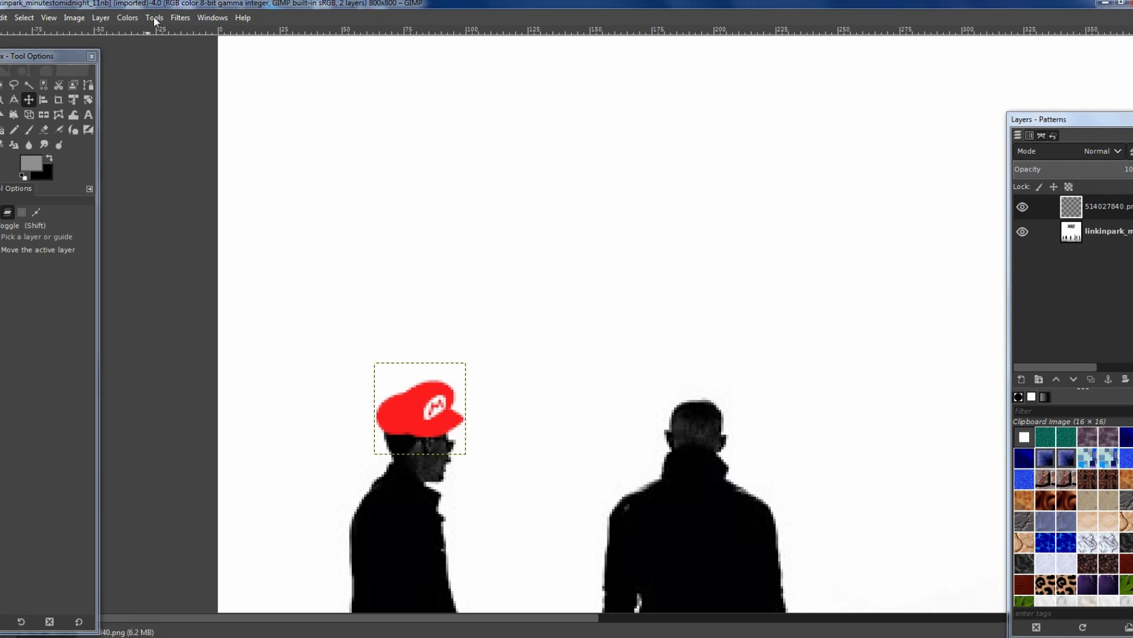
# - Colorize the cap on the leftmost man with black (000000)
pyautogui.click(127, 17)
pyautogui.click(156, 348)
pyautogui.press('Tab')
pyautogui.click(1024, 319)
pyautogui.moveTo(847, 301); pyautogui.dragTo(746, 365)
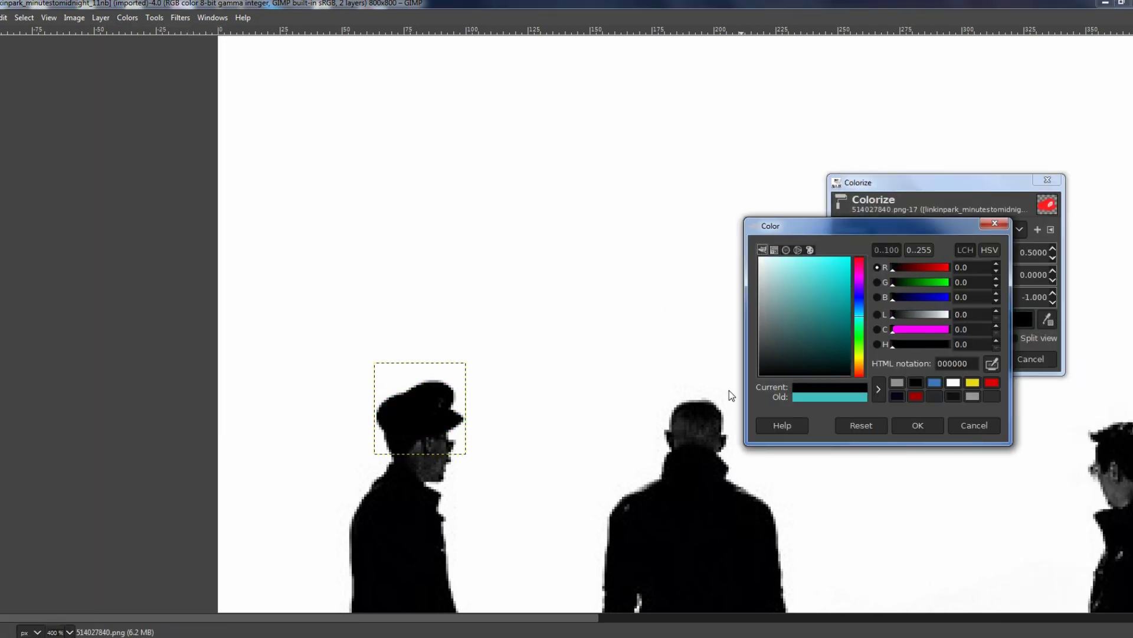
pyautogui.click(918, 425)
pyautogui.click(974, 360)
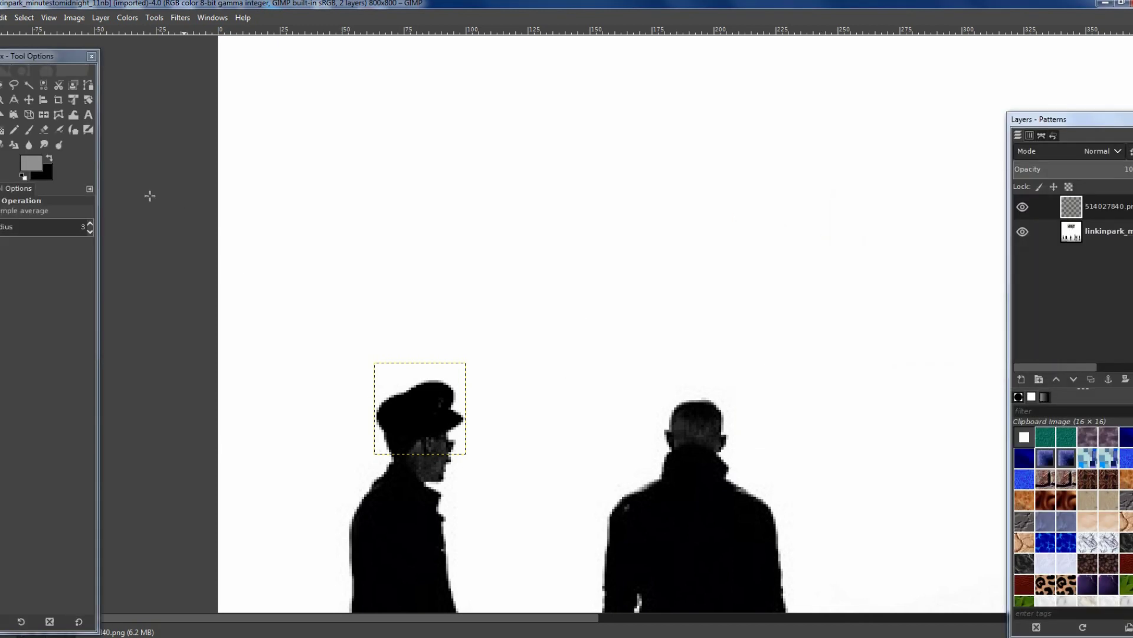
# - Nudge the black cap over the leftmost man's head and scale it up to 41 × 41 pixels
pyautogui.moveTo(420, 412); pyautogui.dragTo(424, 413)
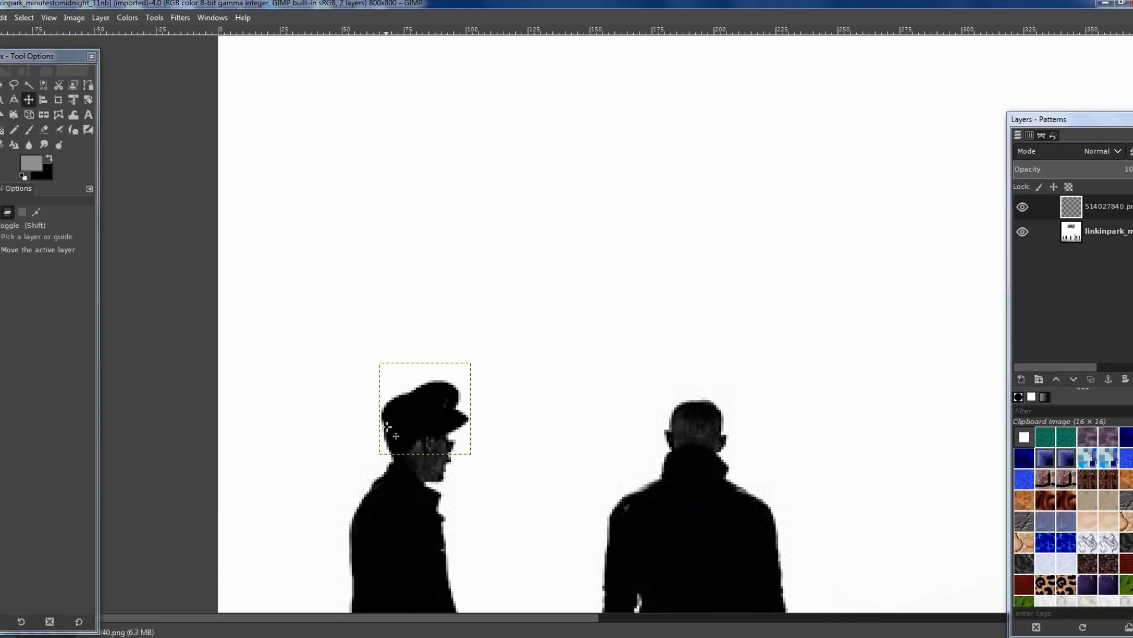
pyautogui.scroll(2, 388, 426)
pyautogui.hotkey('shift', 's')
pyautogui.click(451, 392)
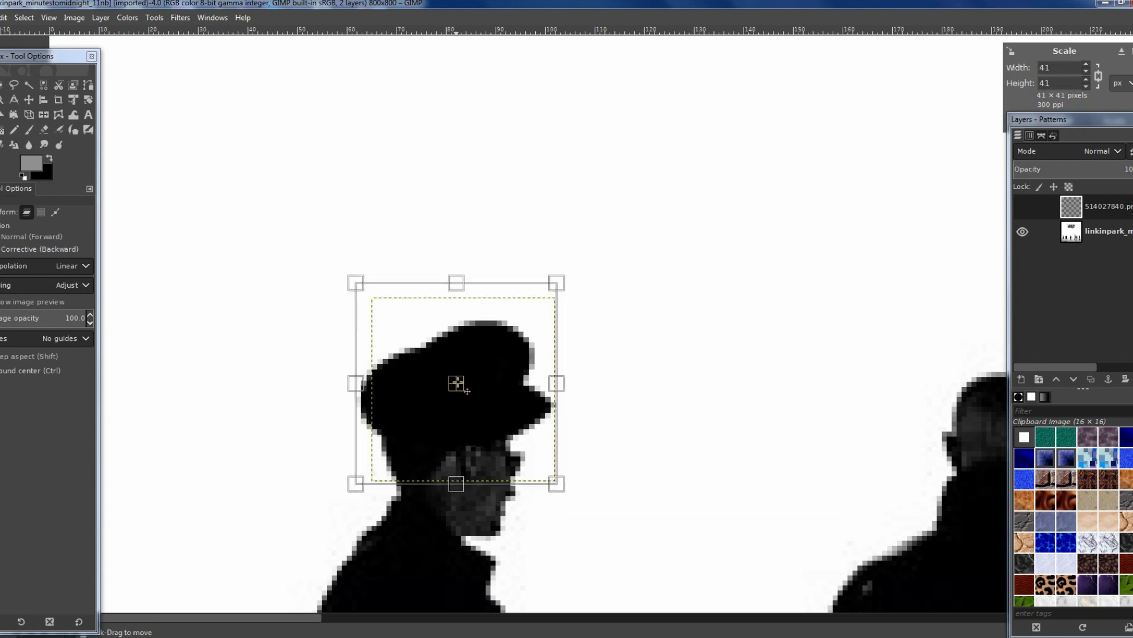
pyautogui.press('Return')
# - On the album cover layer, draw a rounded freehand selection for a big nose in front of the leftmost man's face
pyautogui.scroll(-3, 661, 384)
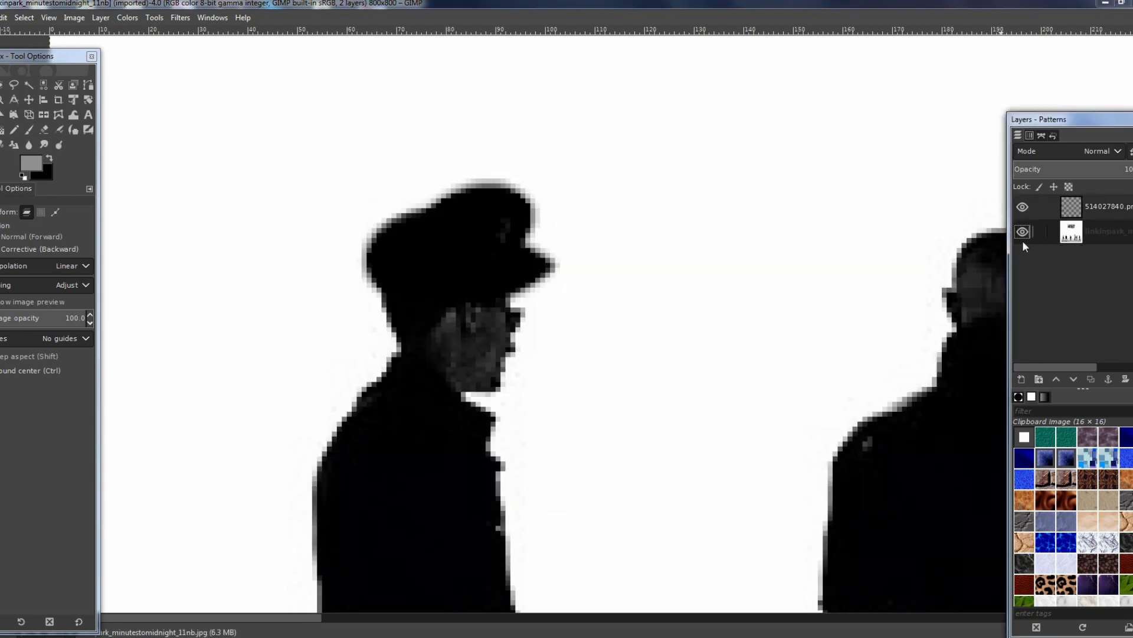
pyautogui.scroll(3, 531, 336)
pyautogui.press('f')
pyautogui.click(497, 334)
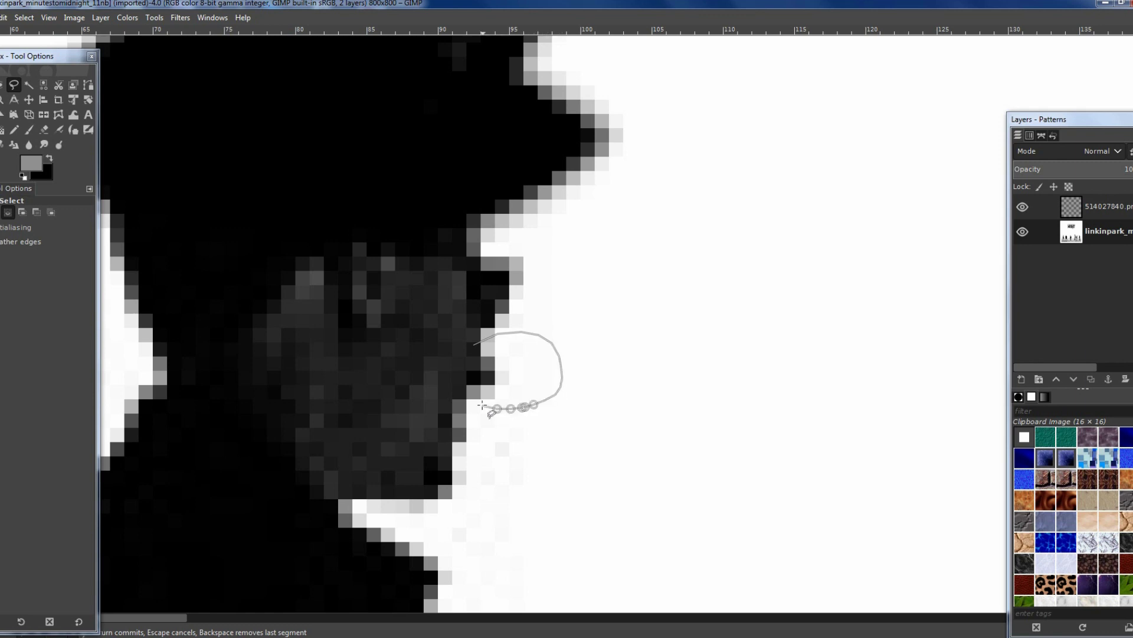
pyautogui.click(472, 345)
pyautogui.press('m')
# - Clone the dark grey face texture into the nose selection with a brush size of 3.76, leaving no selection active
pyautogui.press('c')
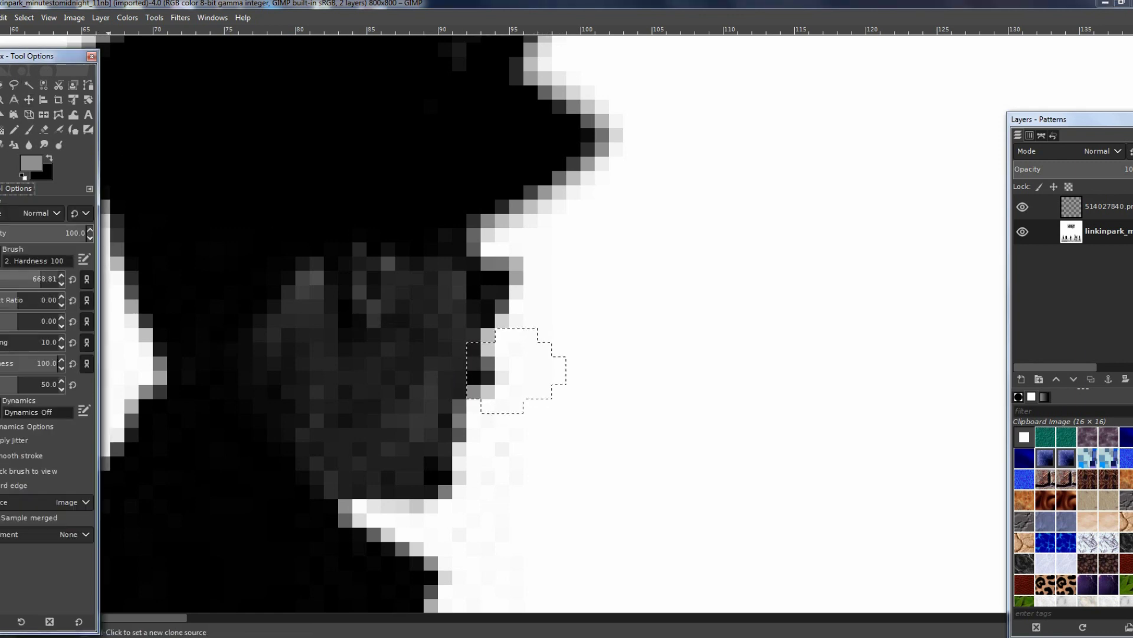
pyautogui.press('[')
pyautogui.press('[')
pyautogui.press('[')
pyautogui.press('[')
pyautogui.press('[')
pyautogui.press('[')
pyautogui.press('[')
pyautogui.press('[')
pyautogui.press('[')
pyautogui.press('[')
pyautogui.press('[')
pyautogui.press('[')
pyautogui.press('[')
pyautogui.press('[')
pyautogui.press('[')
pyautogui.press('[')
pyautogui.press('[')
pyautogui.press('[')
pyautogui.keyDown('ctrl'); pyautogui.click(417, 393); pyautogui.keyUp('ctrl')
pyautogui.moveTo(494, 359)
pyautogui.mouseDown()
pyautogui.moveTo(524, 341)
pyautogui.moveTo(507, 387)
pyautogui.moveTo(481, 403)
pyautogui.moveTo(536, 388)
pyautogui.mouseUp()
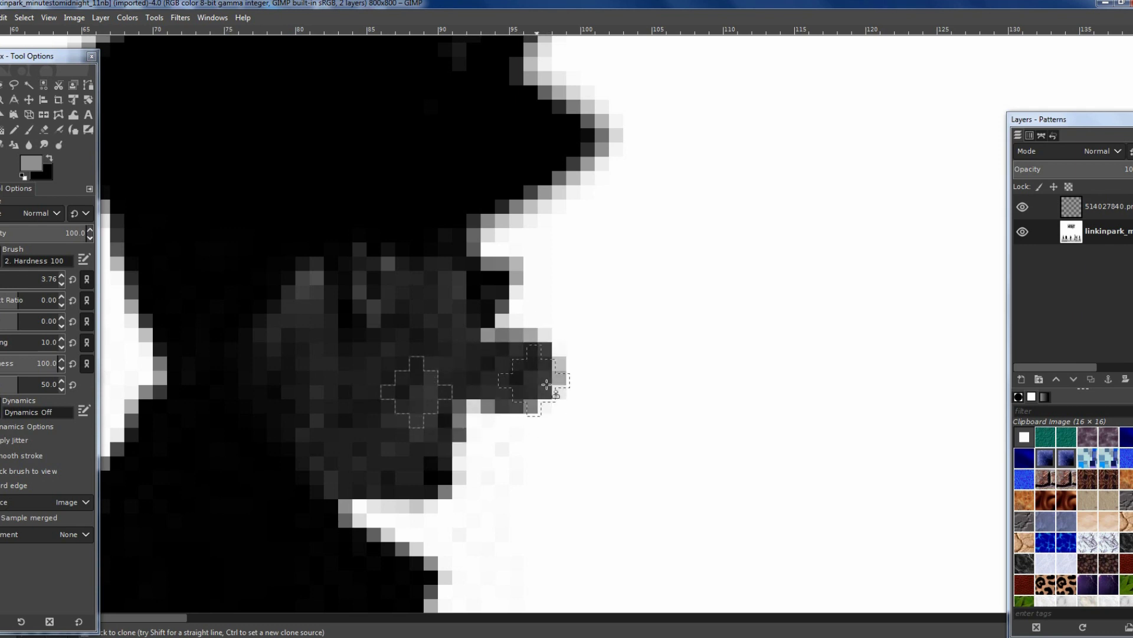
pyautogui.scroll(-5, 557, 423)
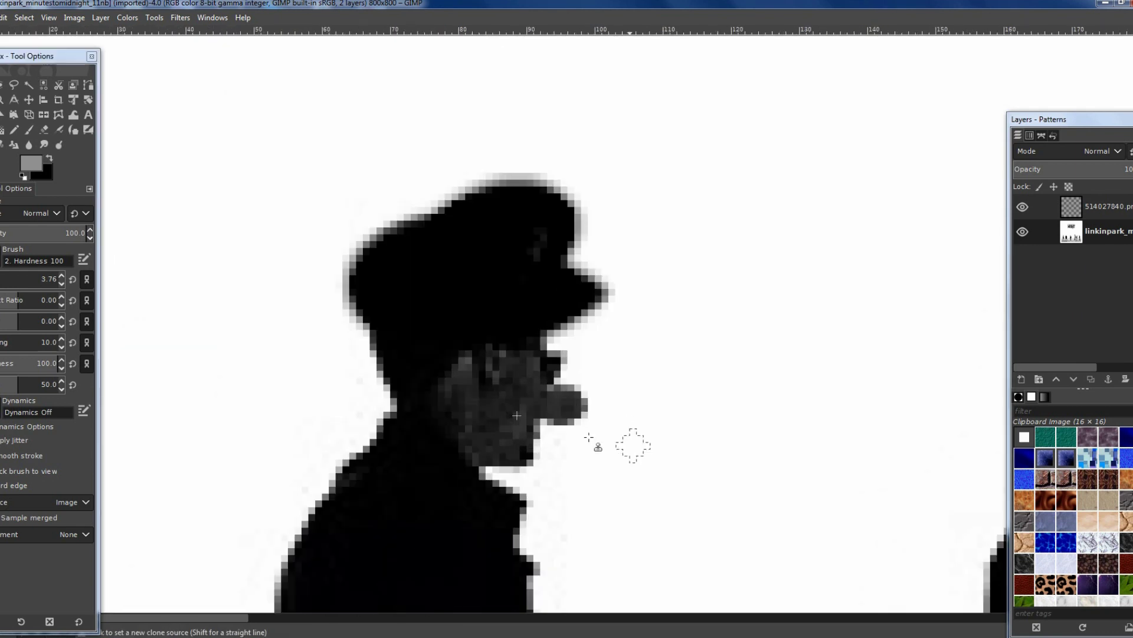
# - Paint a black moustache under the leftmost man's new nose with the Pencil tool
pyautogui.scroll(6, 392, 367)
pyautogui.press('x')
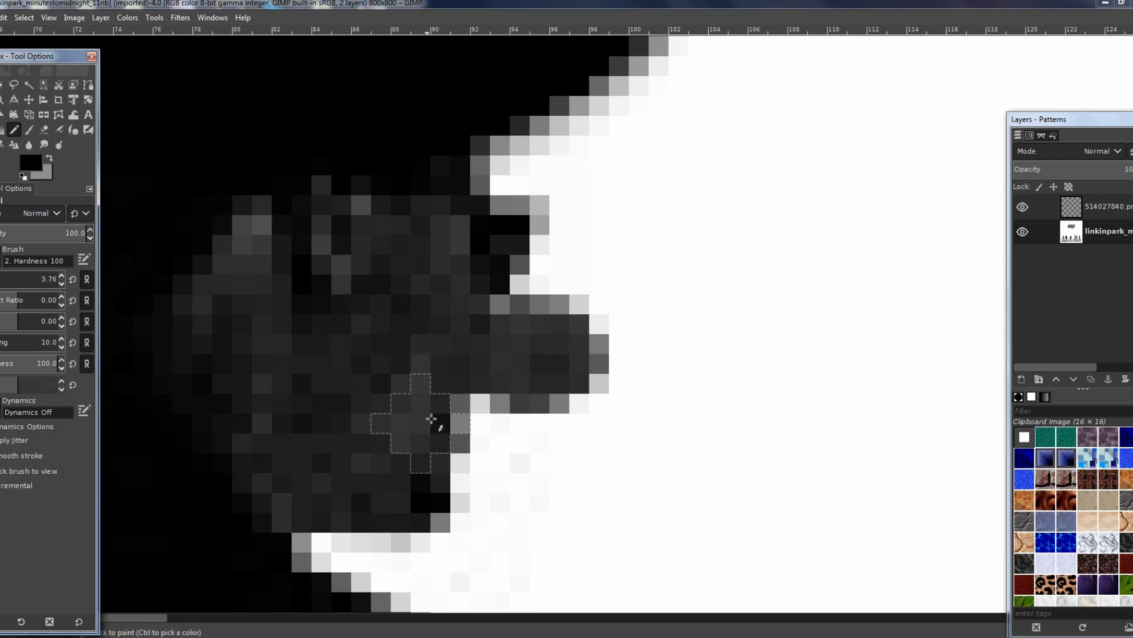
pyautogui.press('n')
pyautogui.click(438, 422)
pyautogui.scroll(-4, 321, 431)
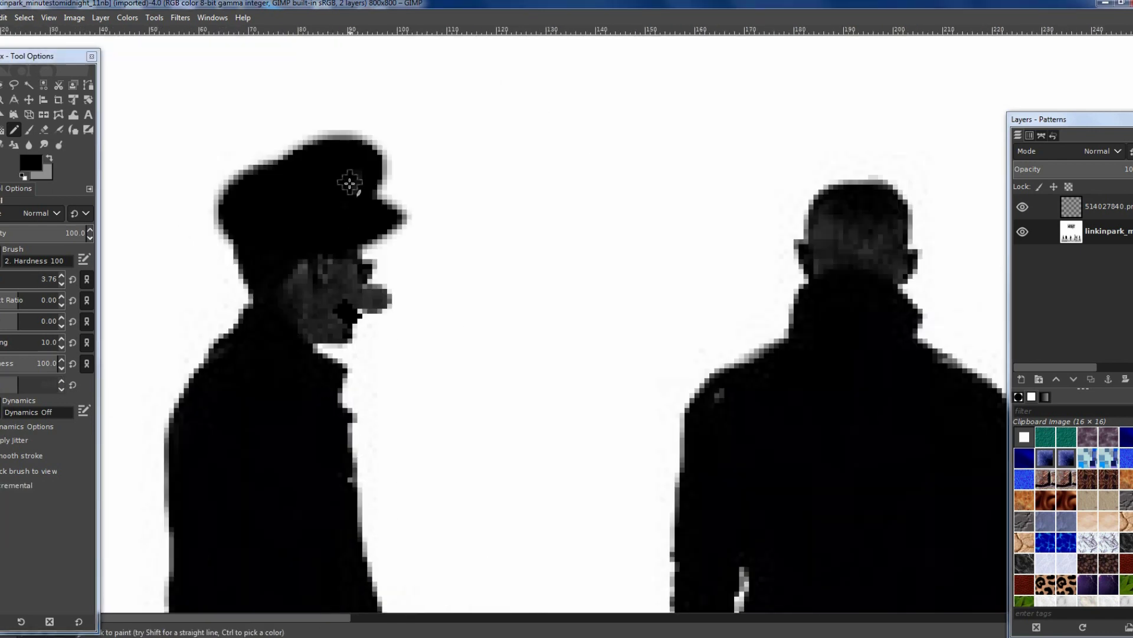
# - Duplicate the black cap layer and move the copy across to the rightmost man's head
pyautogui.rightClick(1073, 215)
pyautogui.click(1004, 360)
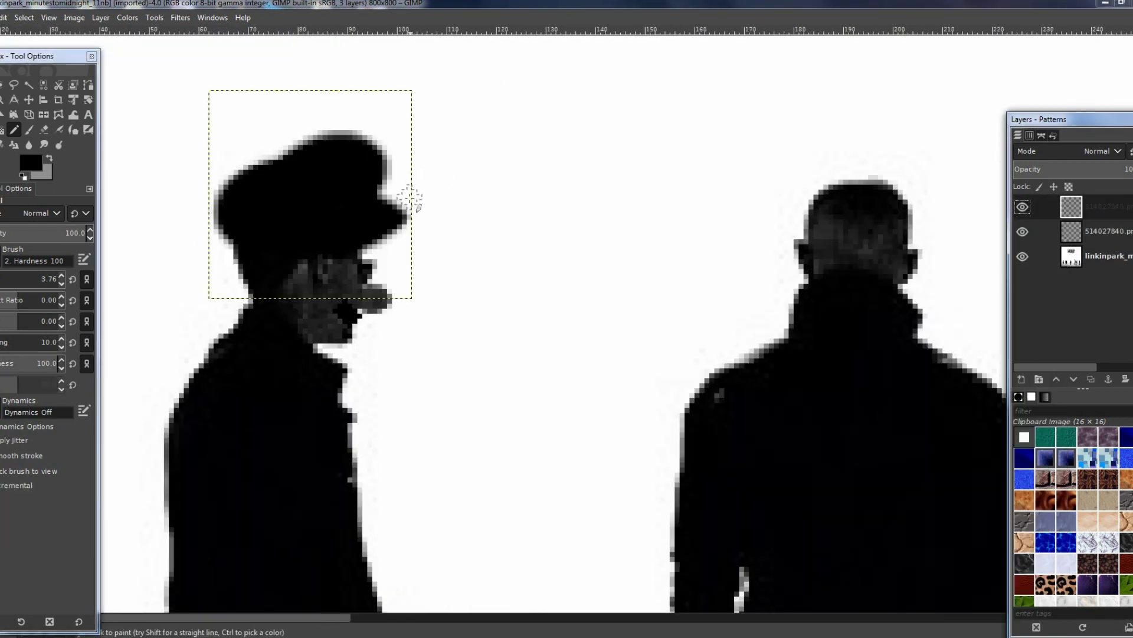
pyautogui.press('m')
pyautogui.scroll(-5, 461, 262)
pyautogui.moveTo(447, 254); pyautogui.dragTo(761, 243)
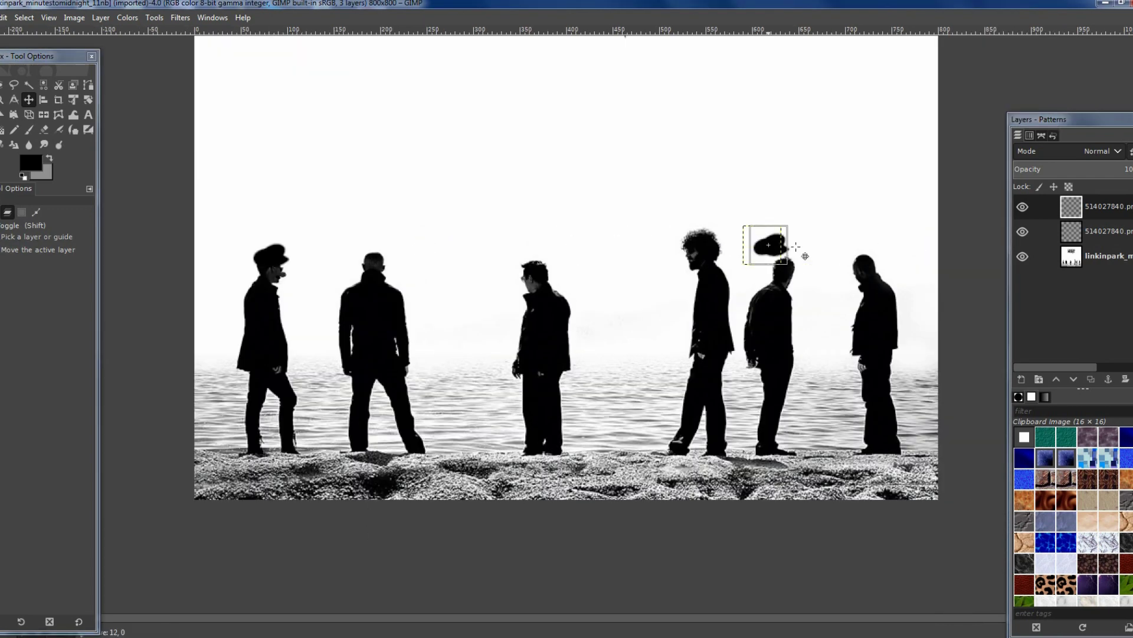
# - Flip the copied cap horizontally and fit it snugly onto the rightmost man's head
pyautogui.scroll(5, 863, 252)
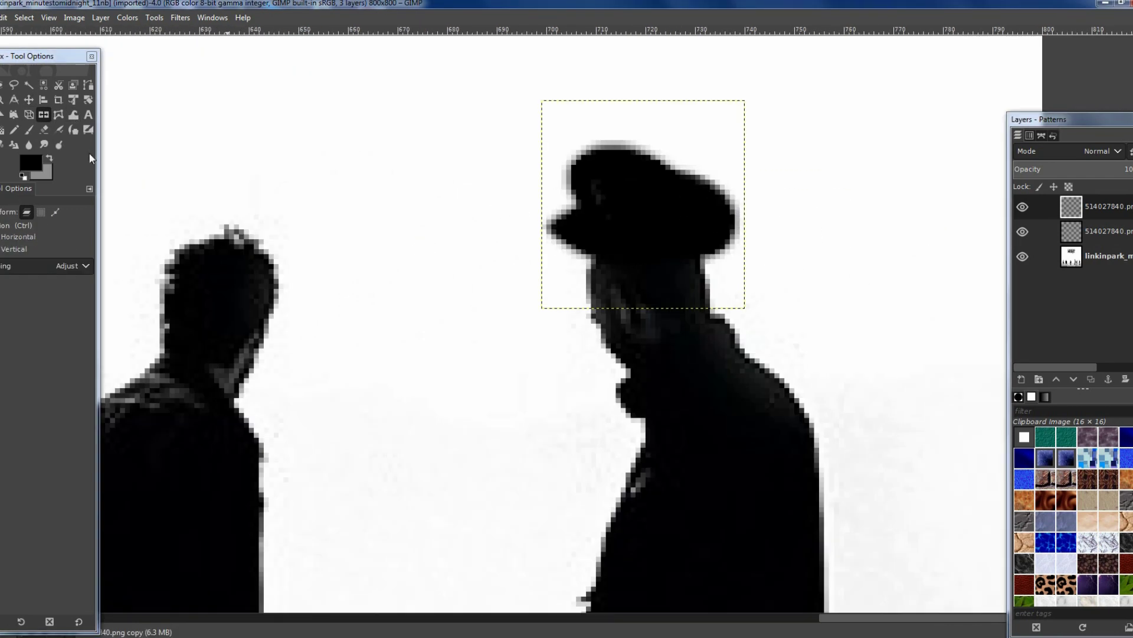
pyautogui.moveTo(701, 240); pyautogui.dragTo(672, 245)
pyautogui.moveTo(790, 278); pyautogui.dragTo(790, 277)
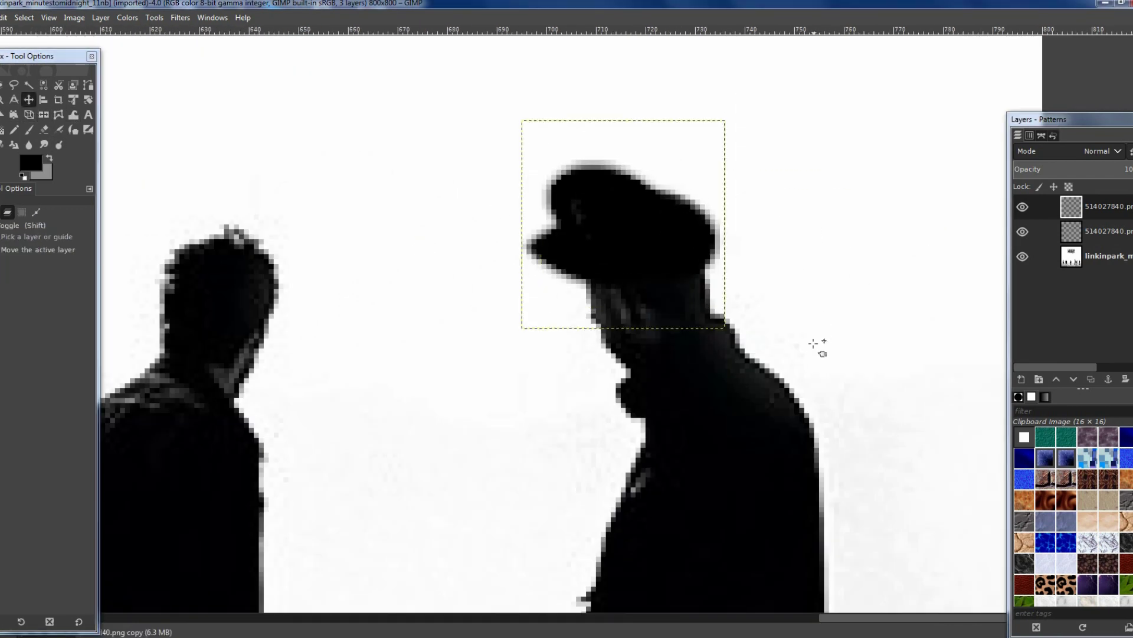
pyautogui.moveTo(619, 221); pyautogui.dragTo(624, 231)
# - On the album cover layer, draw a rounded freehand selection for a nose in front of the rightmost man's face
pyautogui.scroll(4, 648, 284)
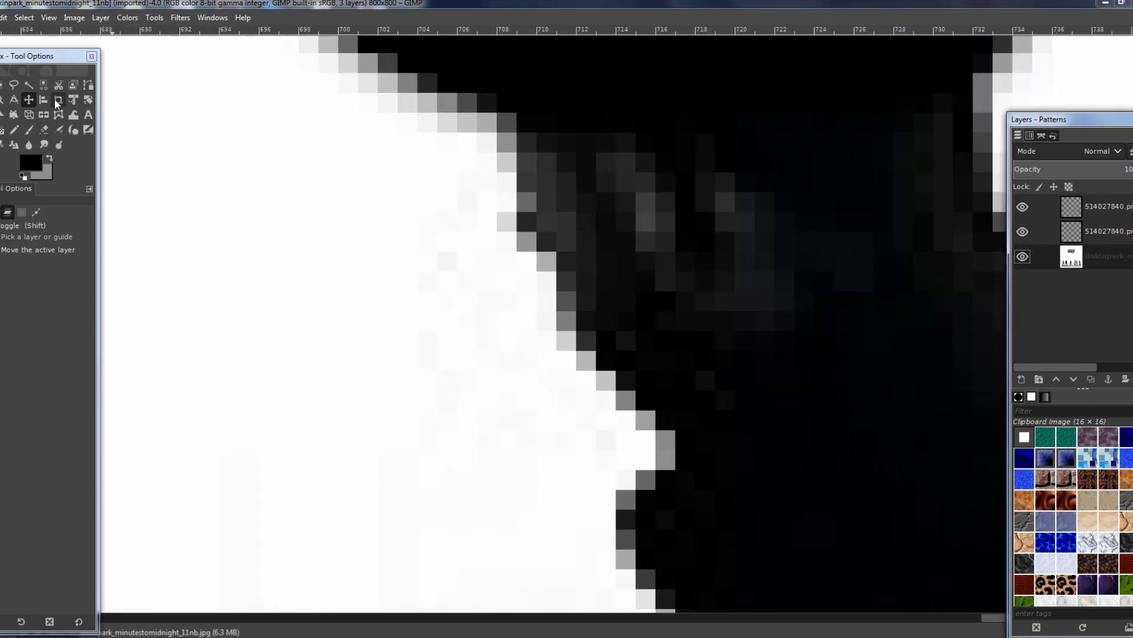
pyautogui.click(14, 85)
pyautogui.click(559, 268)
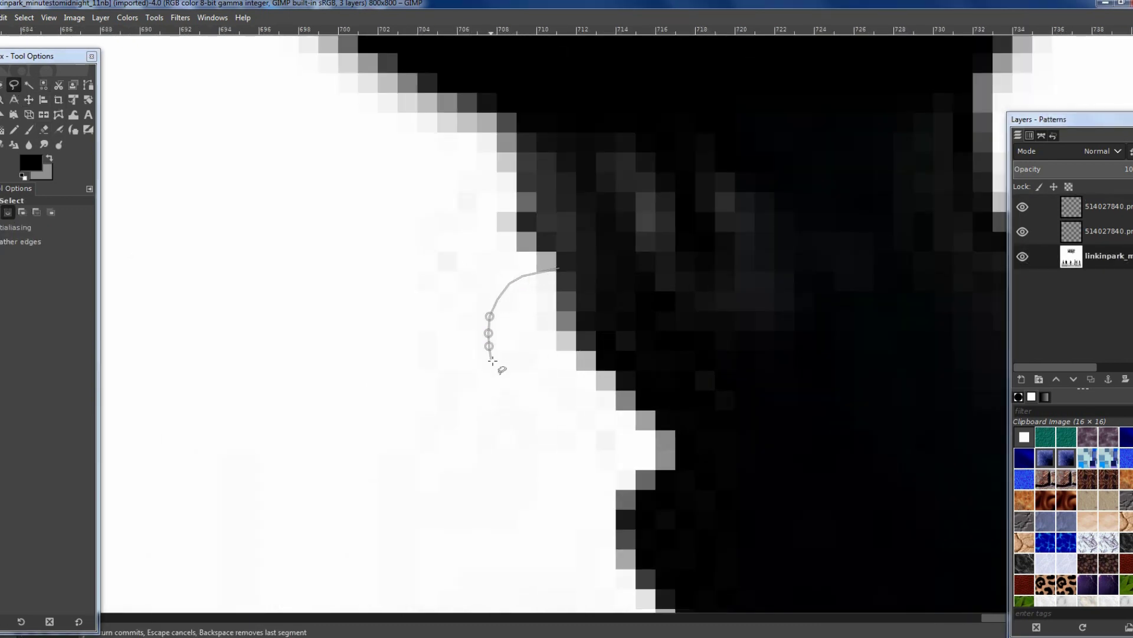
pyautogui.doubleClick(559, 268)
# - Clone the rightmost man's dark face texture into the nose selection and clear the selection
pyautogui.press('c')
pyautogui.keyDown('ctrl'); pyautogui.click(576, 202); pyautogui.keyUp('ctrl')
pyautogui.moveTo(531, 296)
pyautogui.mouseDown()
pyautogui.moveTo(520, 337)
pyautogui.moveTo(544, 354)
pyautogui.moveTo(515, 365)
pyautogui.moveTo(514, 333)
pyautogui.moveTo(549, 309)
pyautogui.mouseUp()
pyautogui.scroll(-1, 610, 353)
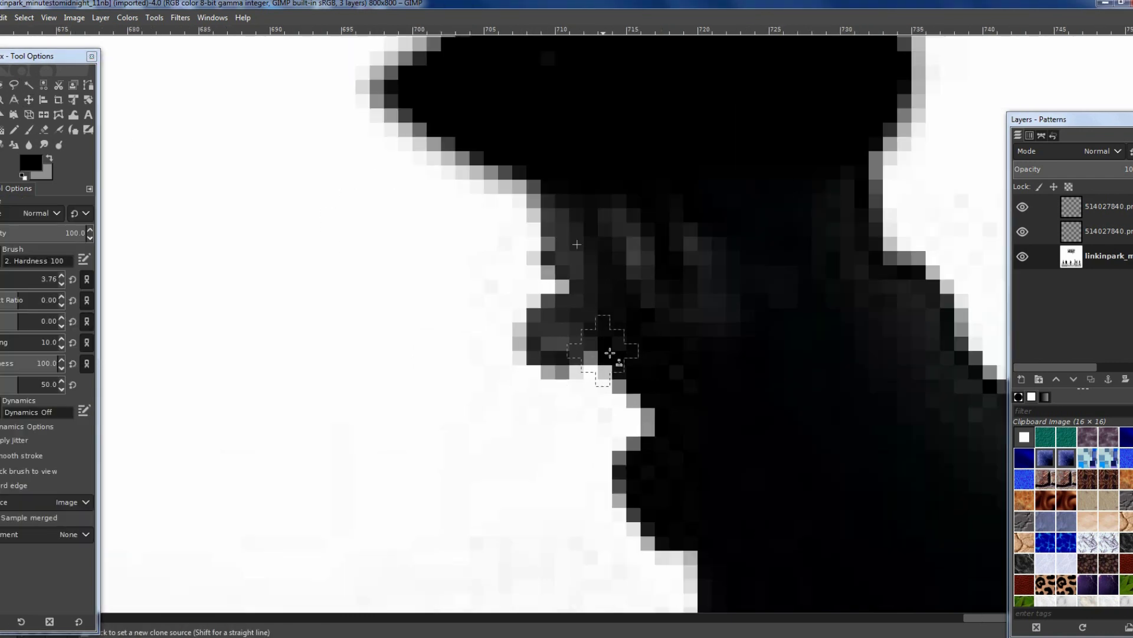
# - Paint a black moustache below the rightmost man's nose with the Pencil tool and black out the faint spot in his cap
pyautogui.scroll(-10, 610, 353)
pyautogui.scroll(10, 624, 211)
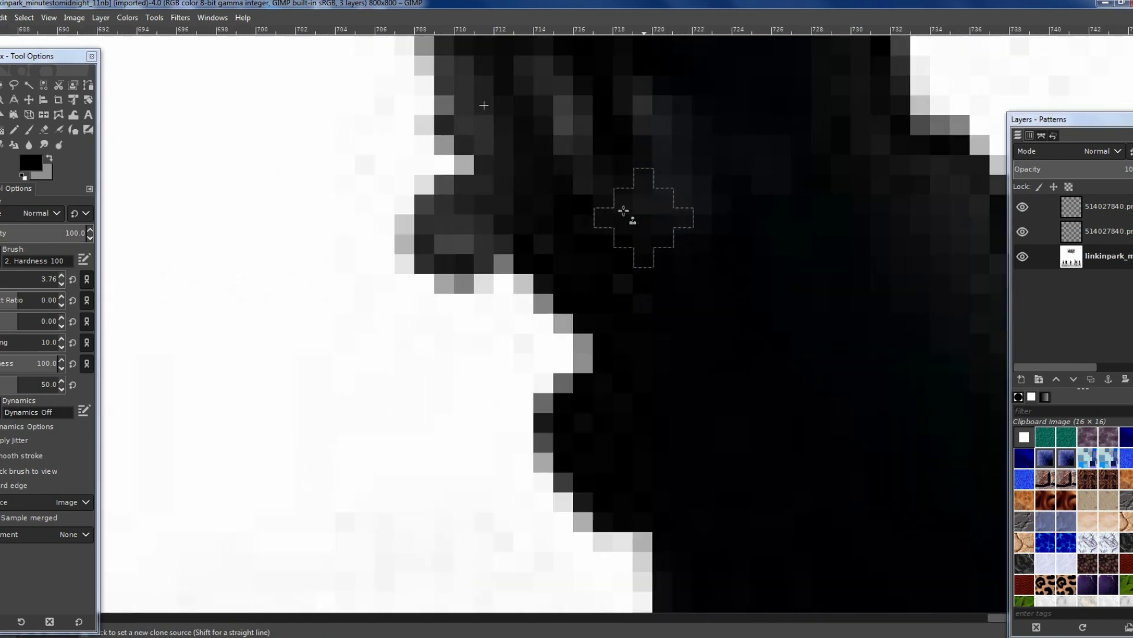
pyautogui.click(14, 130)
pyautogui.click(539, 253)
pyautogui.scroll(-8, 544, 217)
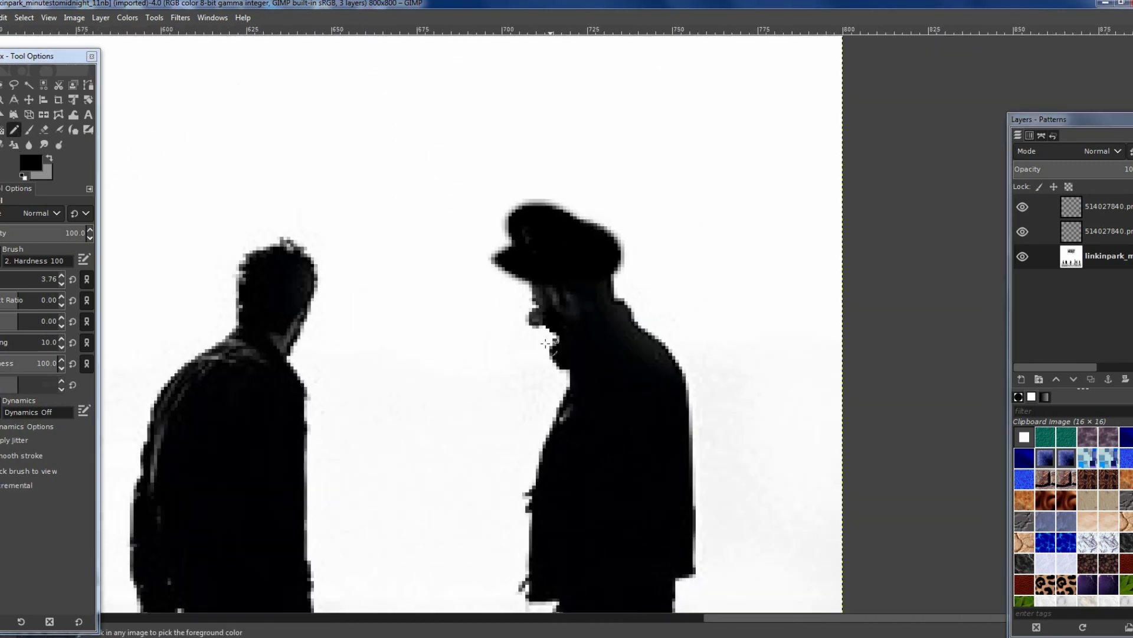
pyautogui.scroll(7, 534, 239)
pyautogui.scroll(-5, 372, 362)
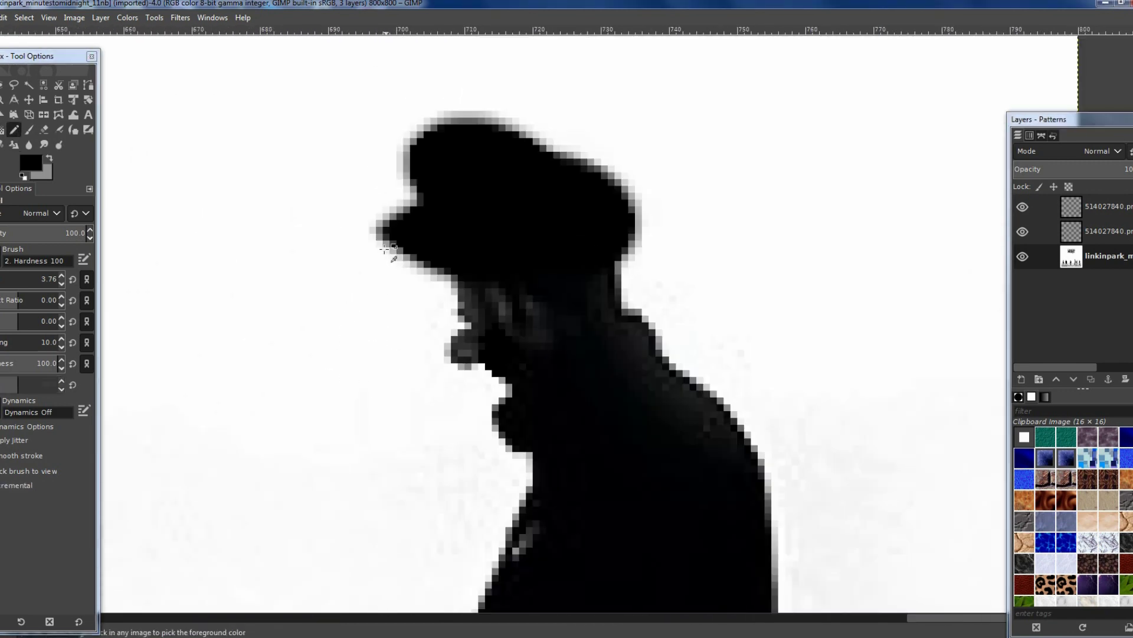
pyautogui.scroll(1, 438, 342)
pyautogui.scroll(-2, 447, 338)
pyautogui.scroll(-3, 448, 338)
pyautogui.scroll(2, 502, 277)
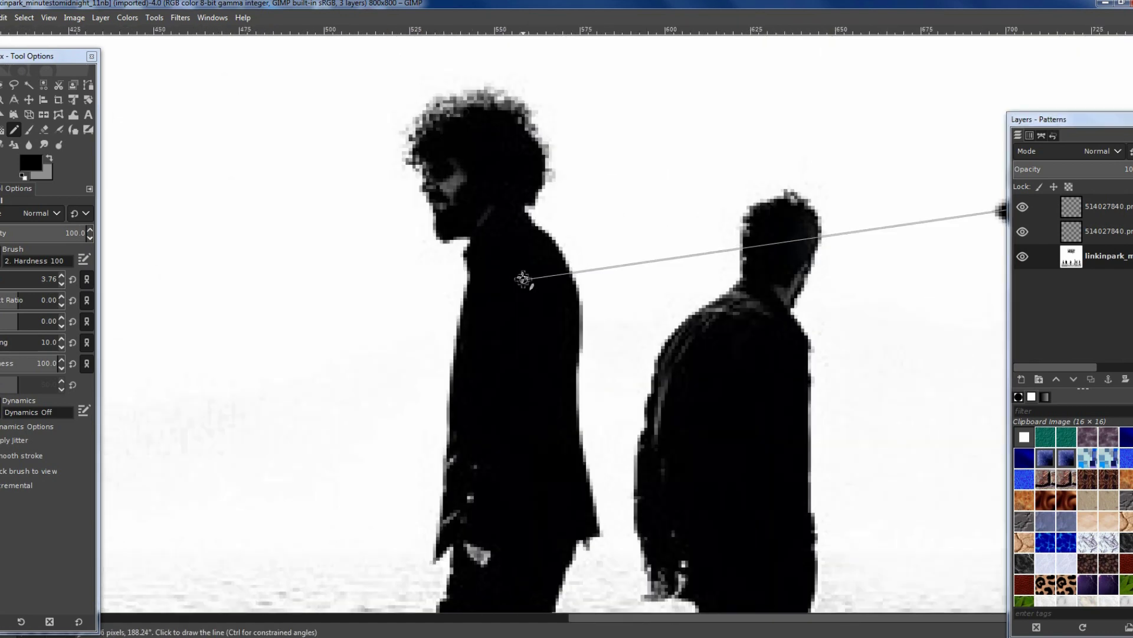
pyautogui.scroll(-2, 532, 278)
pyautogui.scroll(1, 592, 284)
pyautogui.hscroll(5, 592, 283)
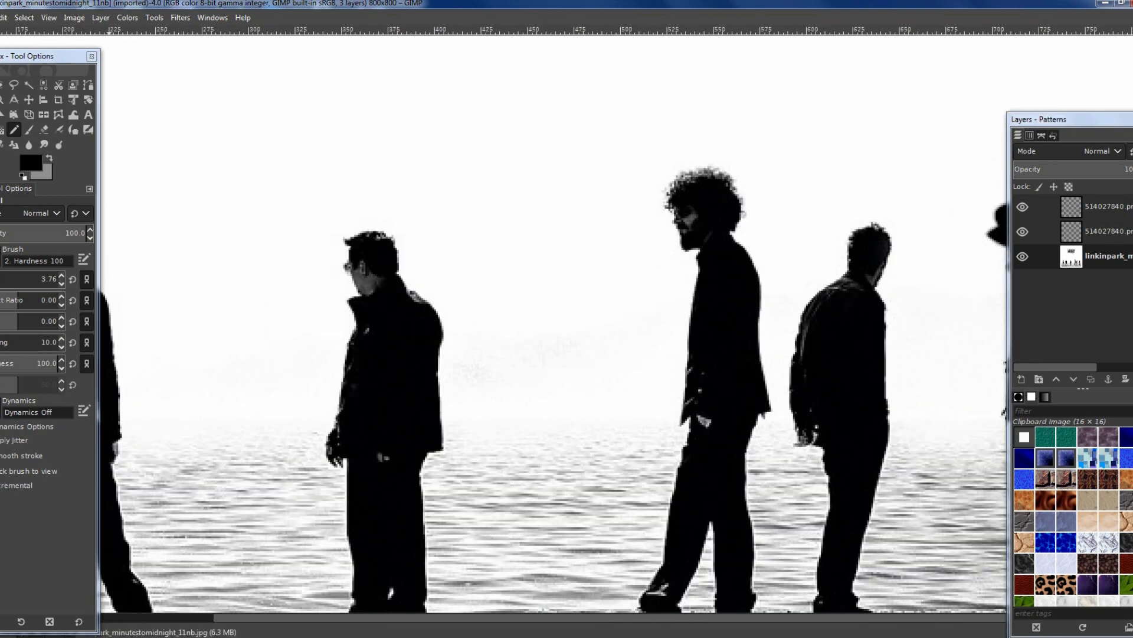
pyautogui.click(321, 586)
pyautogui.moveTo(585, 241); pyautogui.dragTo(611, 335)
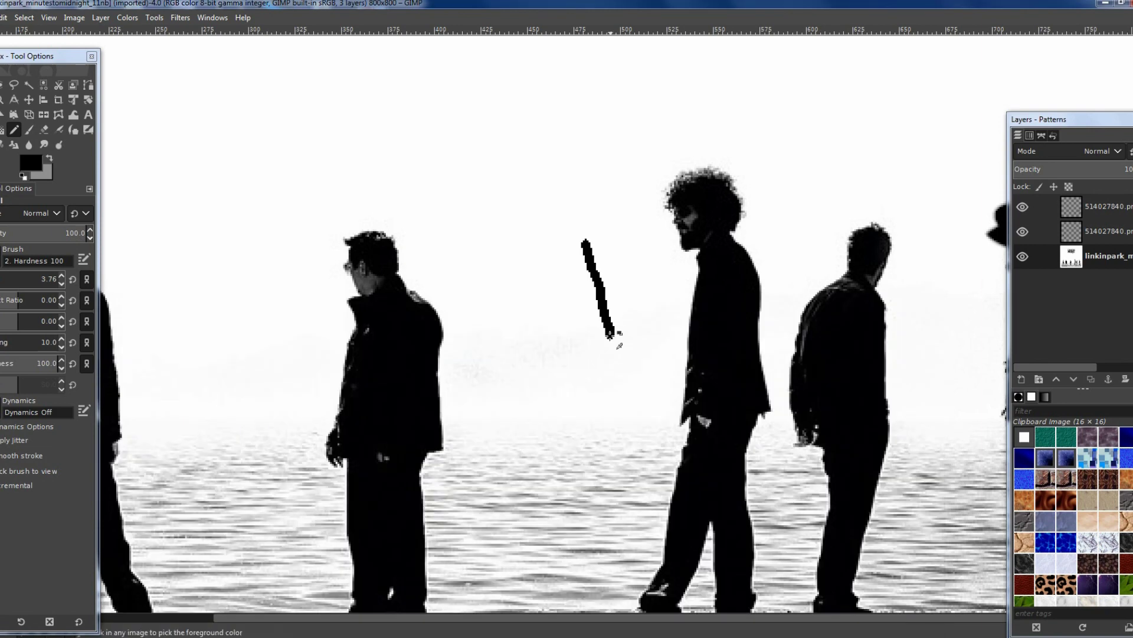
pyautogui.hotkey('ctrl', 'z')
# - Add the Toad Mario Party 10 picture as a new layer directly above the album cover layer
pyautogui.click(321, 586)
pyautogui.click(694, 288)
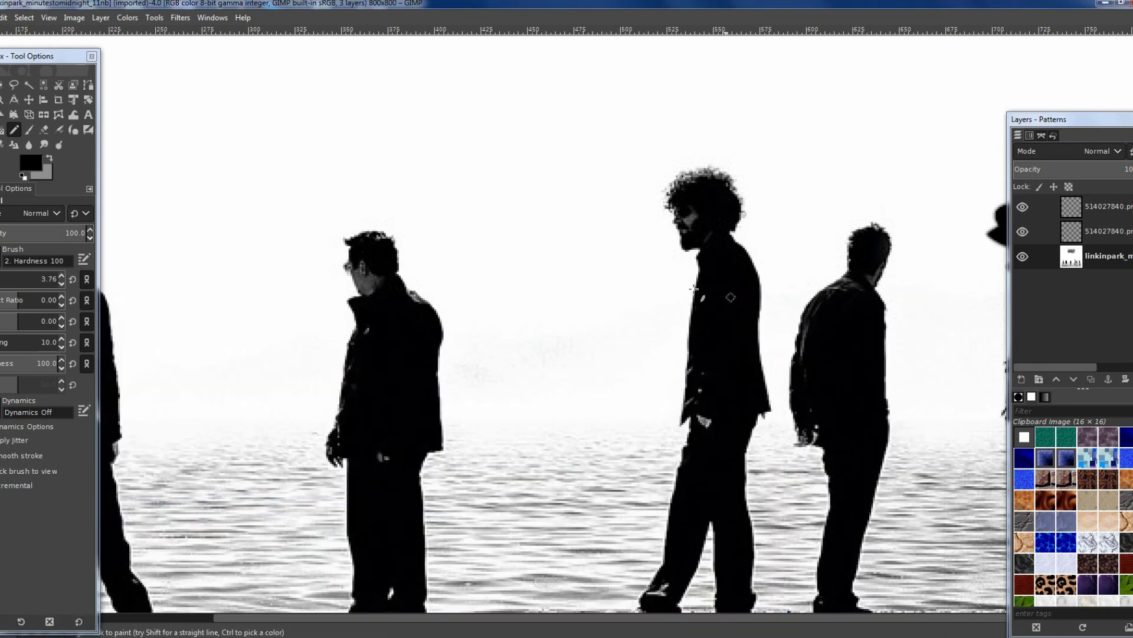
pyautogui.scroll(-2, 628, 291)
pyautogui.scroll(-5, 562, 258)
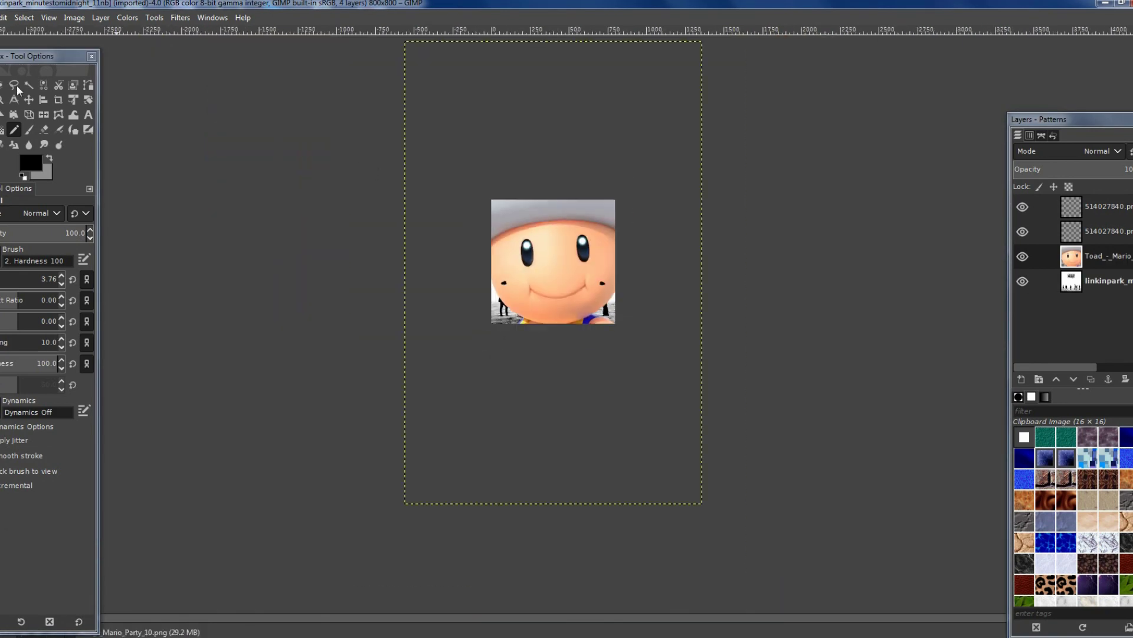
# - Scale the Toad layer down to 58 × 90 pixels and position it beside the curly-haired man
pyautogui.hotkey('shift', 's')
pyautogui.click(553, 262)
pyautogui.moveTo(404, 43); pyautogui.dragTo(645, 417)
pyautogui.moveTo(676, 468); pyautogui.dragTo(531, 248)
pyautogui.scroll(4, 576, 278)
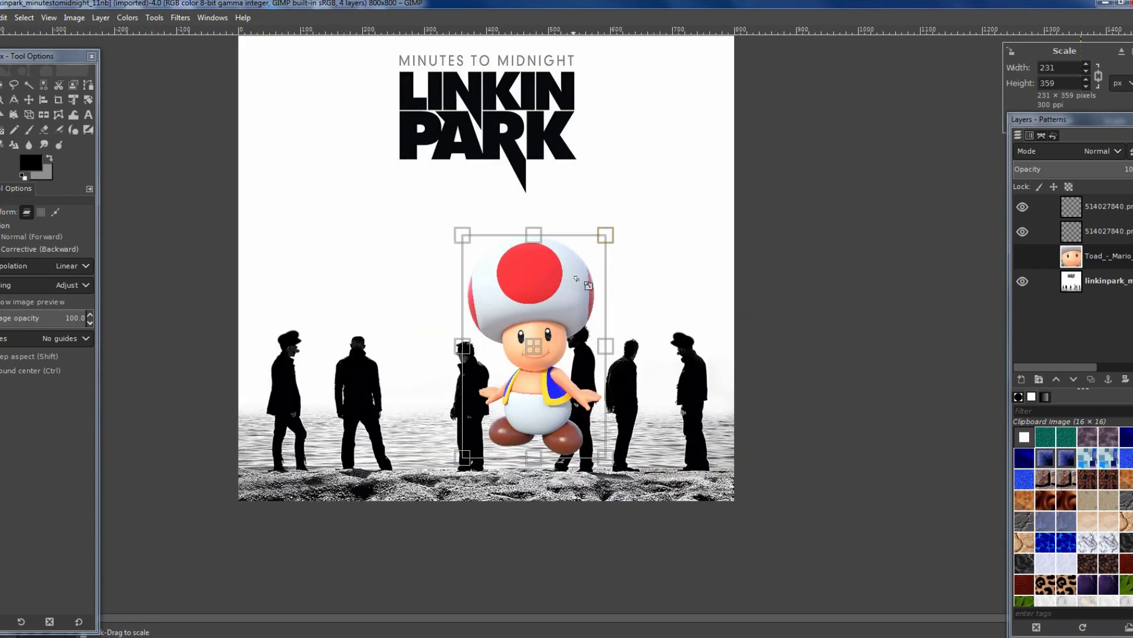
pyautogui.scroll(3, 576, 278)
pyautogui.moveTo(577, 278); pyautogui.dragTo(597, 269)
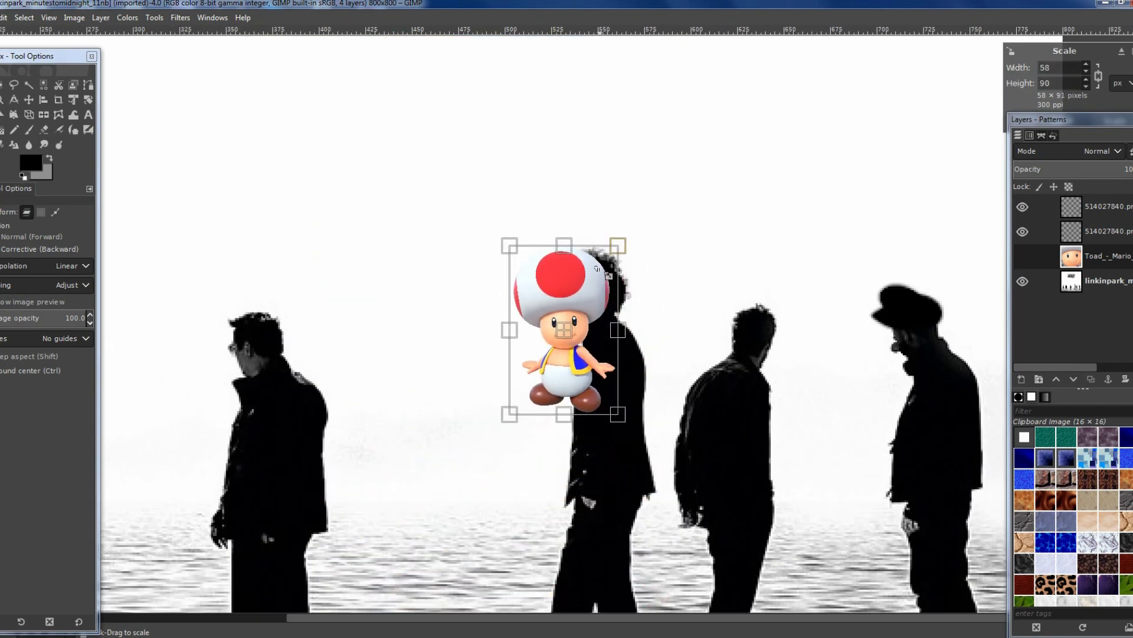
pyautogui.press('Return')
# - Erase Toad's face, body, arms and feet so that only the mushroom cap is left
pyautogui.hotkey('shift', 'e')
pyautogui.scroll(3, 542, 332)
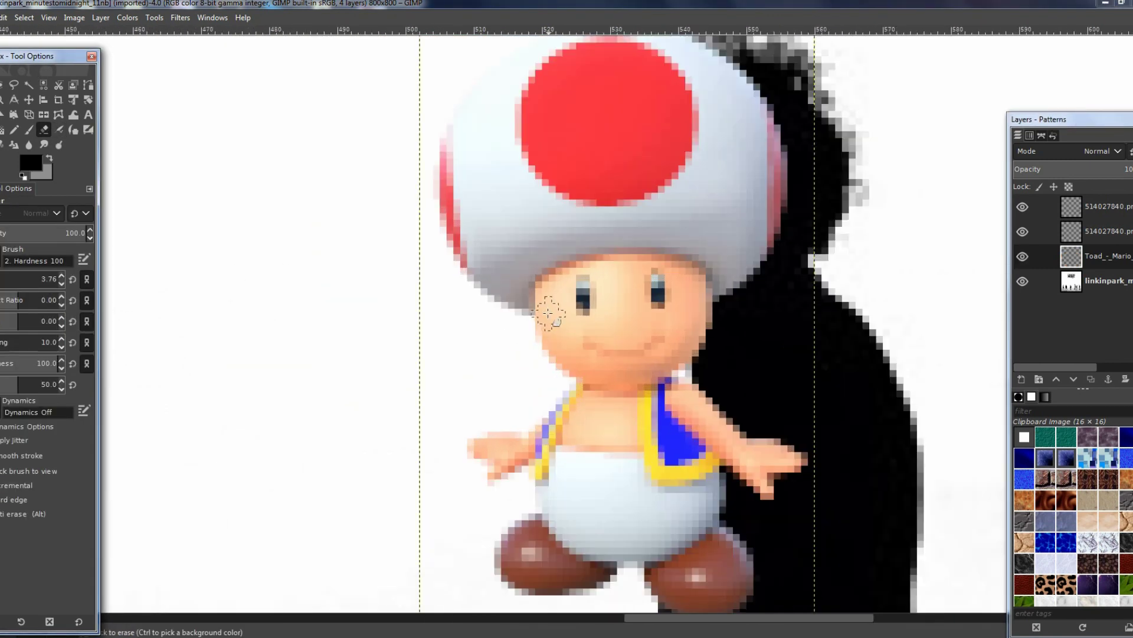
pyautogui.click(548, 313)
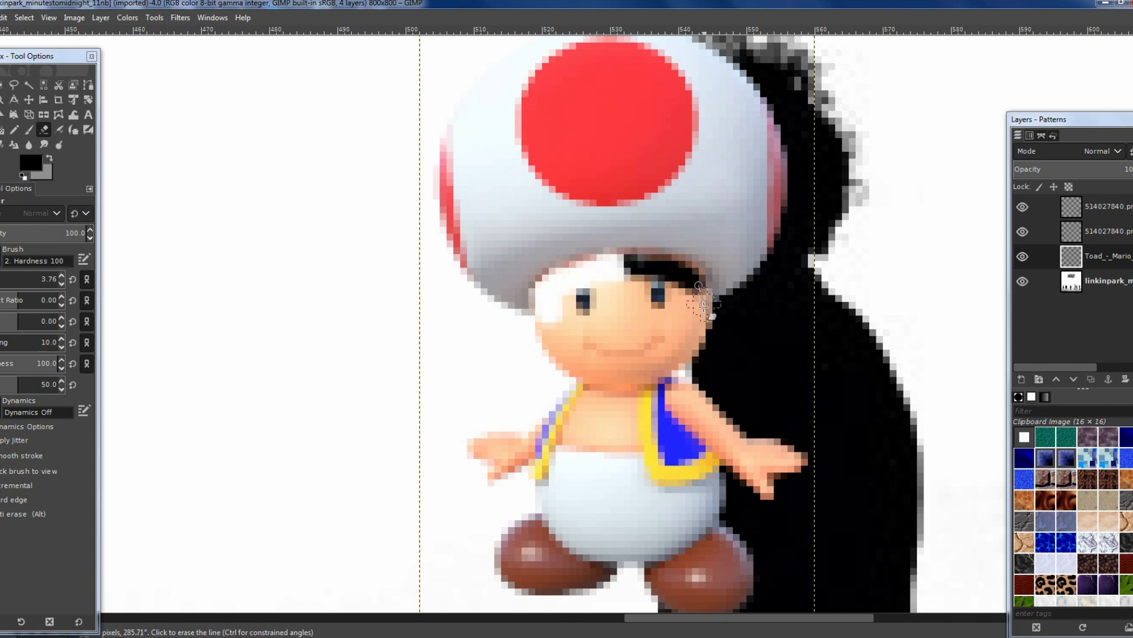
pyautogui.moveTo(540, 327)
pyautogui.mouseDown()
pyautogui.moveTo(575, 334)
pyautogui.moveTo(695, 319)
pyautogui.mouseUp()
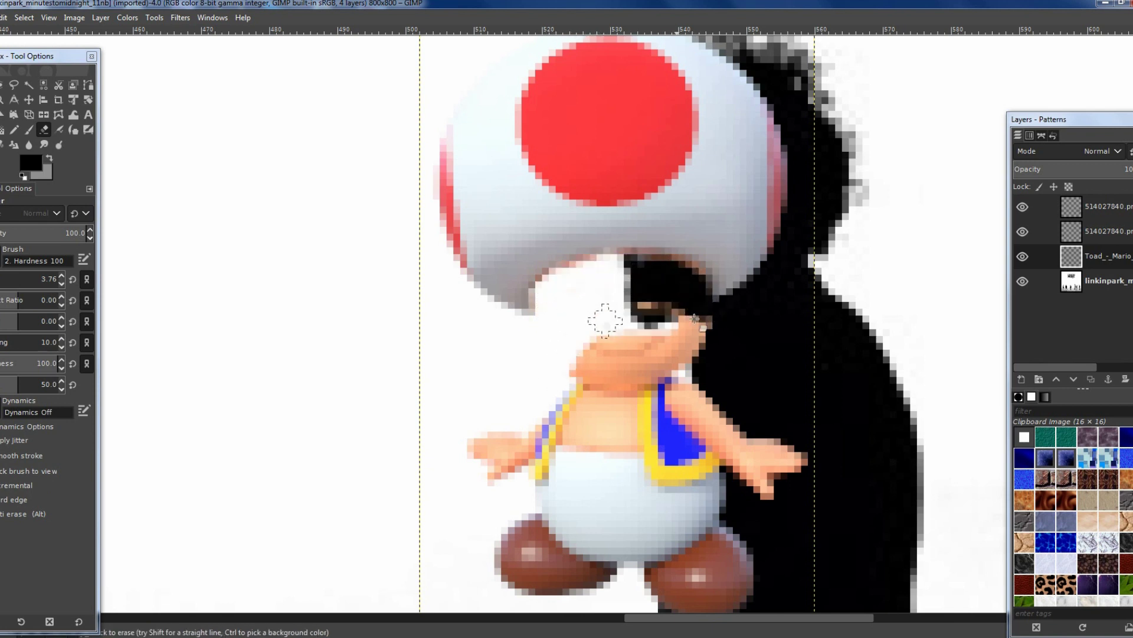
pyautogui.moveTo(627, 339)
pyautogui.mouseDown()
pyautogui.moveTo(481, 425)
pyautogui.moveTo(607, 455)
pyautogui.moveTo(468, 569)
pyautogui.moveTo(699, 592)
pyautogui.mouseUp()
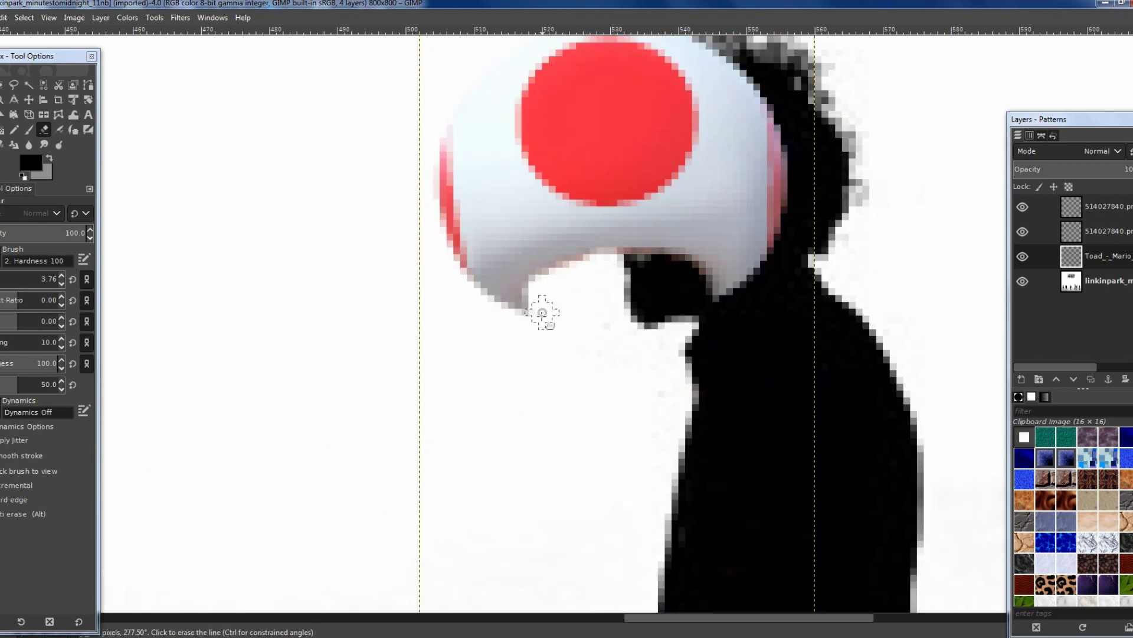
# - Move the mushroom cap onto the curly-haired man's head
pyautogui.click(29, 100)
pyautogui.scroll(-3, 709, 295)
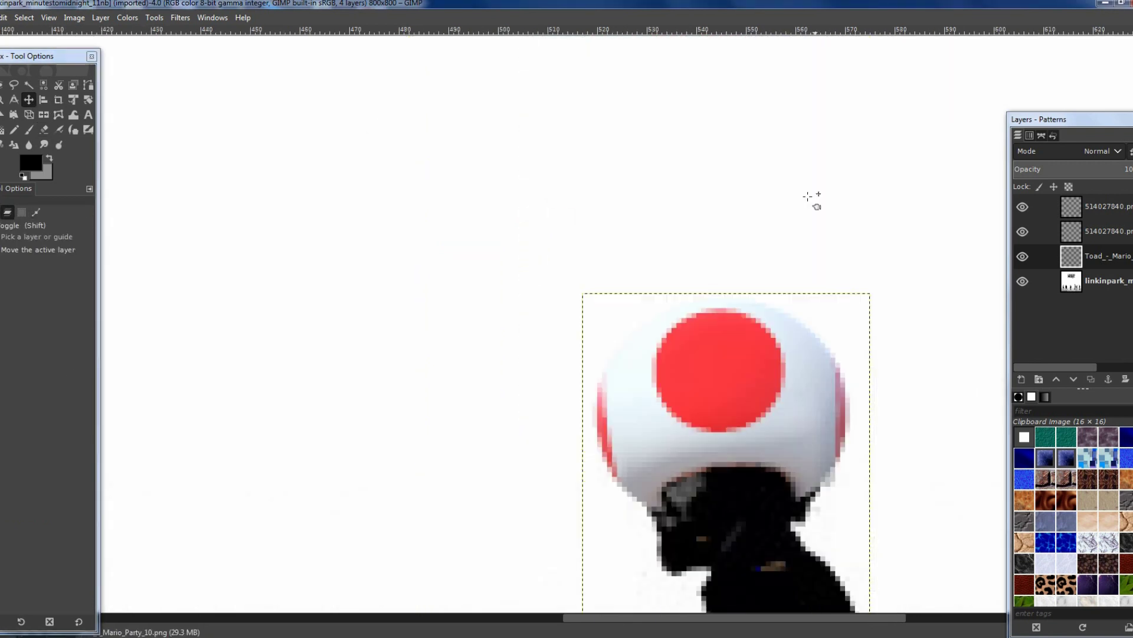
# - Rotate the mushroom cap slightly clockwise to follow the tilt of the curly-haired man's head and reposition it there
pyautogui.moveTo(727, 402)
pyautogui.mouseDown()
pyautogui.moveTo(701, 265)
pyautogui.moveTo(702, 352)
pyautogui.mouseUp()
pyautogui.hotkey('shift', 'r')
pyautogui.moveTo(704, 291); pyautogui.dragTo(768, 307)
pyautogui.press('Escape')
pyautogui.press('m')
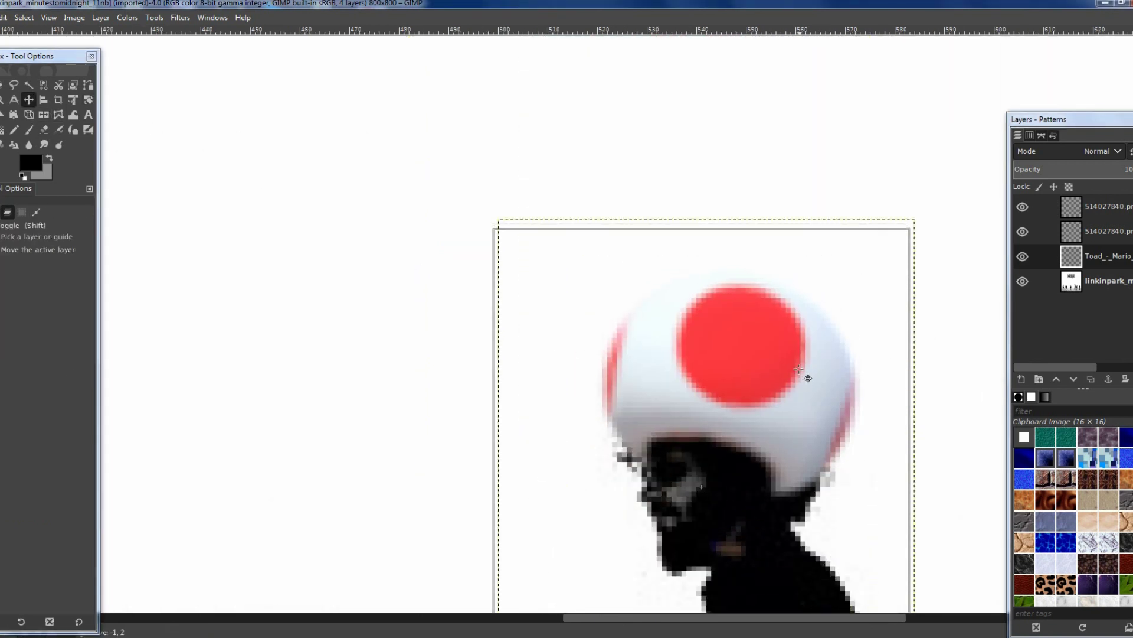
# - Scale the mushroom cap layer to about 89 × 110 pixels on the man's head
pyautogui.scroll(-3, 826, 384)
pyautogui.scroll(4, 835, 393)
pyautogui.hotkey('shift', 's')
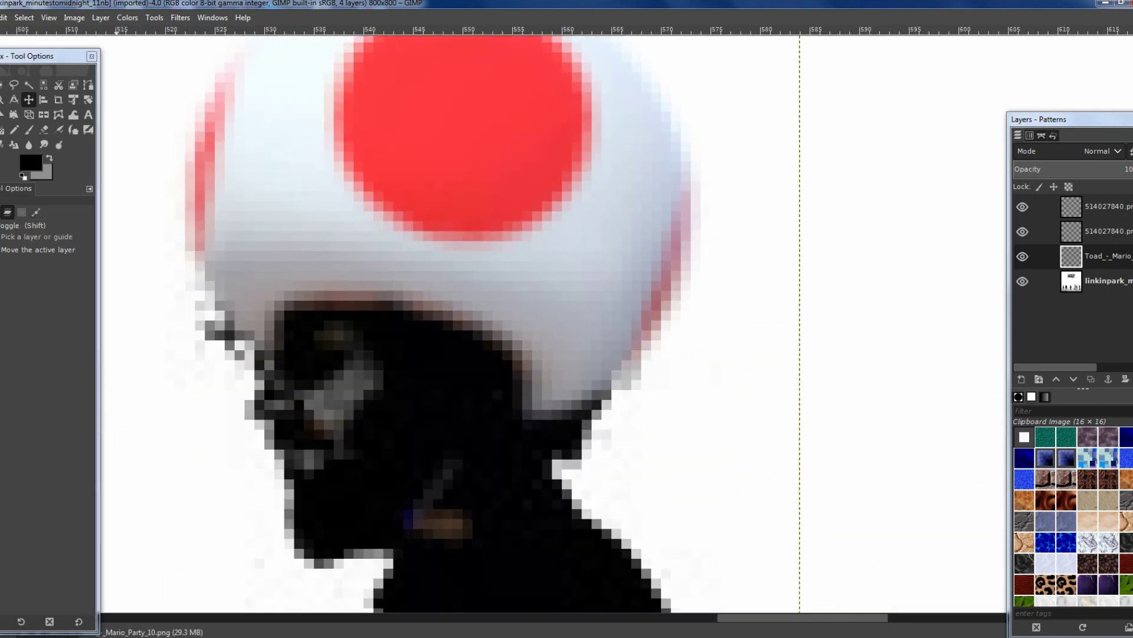
pyautogui.scroll(-2, 446, 436)
pyautogui.moveTo(446, 435); pyautogui.dragTo(344, 329)
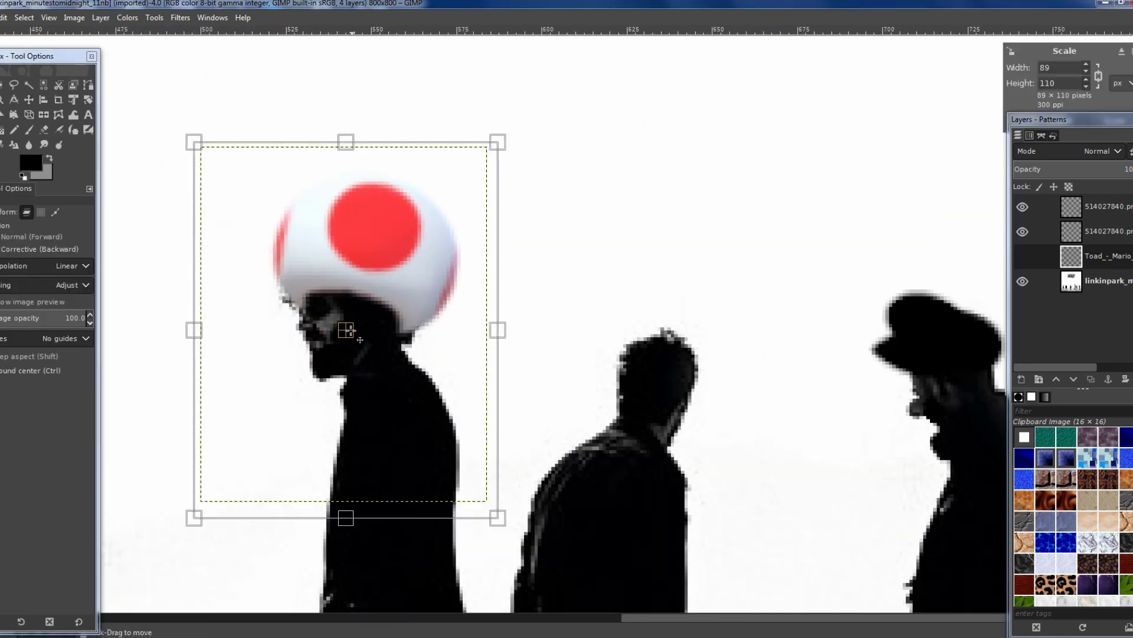
pyautogui.press('Return')
# - Colorize the mushroom cap near-black with saturation 0 and lightness -0.824
pyautogui.scroll(2, 311, 322)
pyautogui.click(124, 18)
pyautogui.click(147, 353)
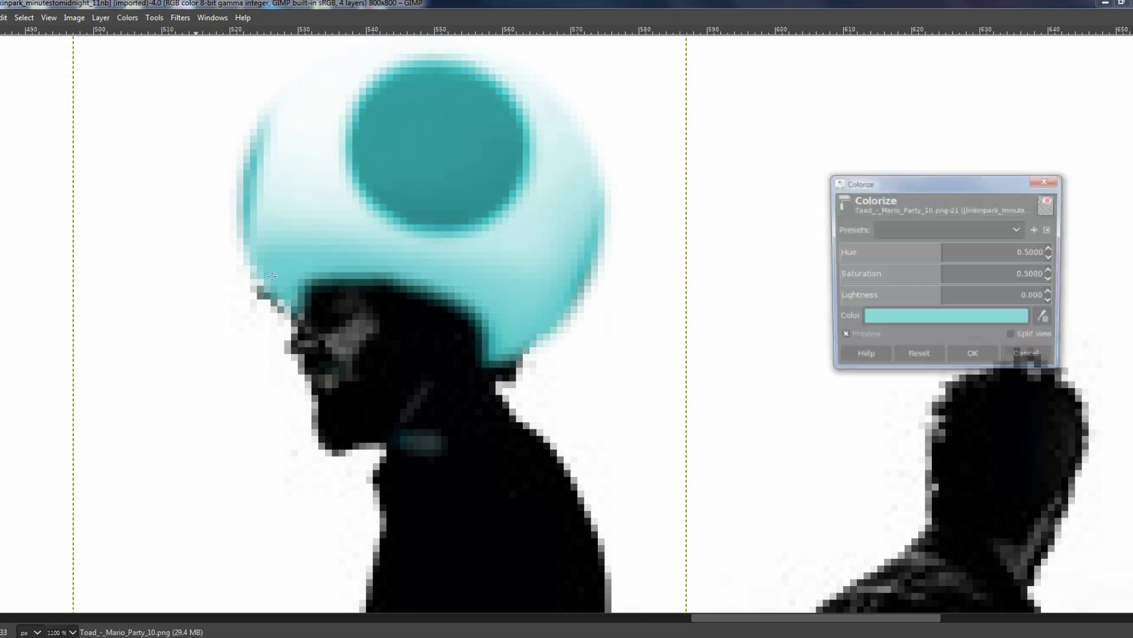
pyautogui.click(885, 321)
pyautogui.moveTo(827, 354); pyautogui.dragTo(729, 359)
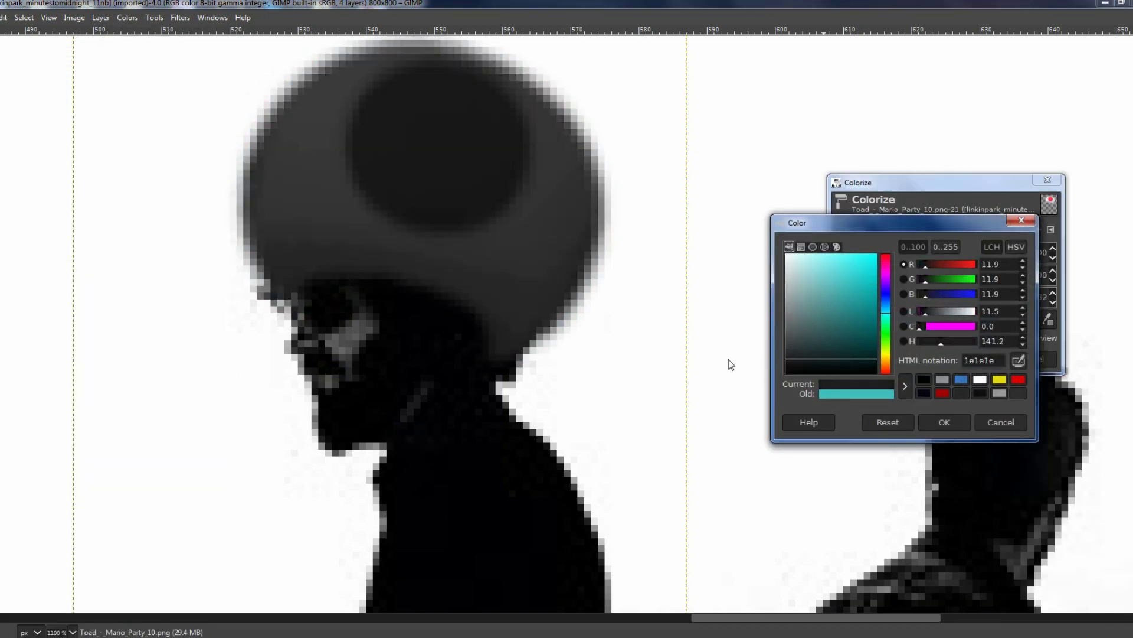
pyautogui.click(785, 365)
pyautogui.click(945, 422)
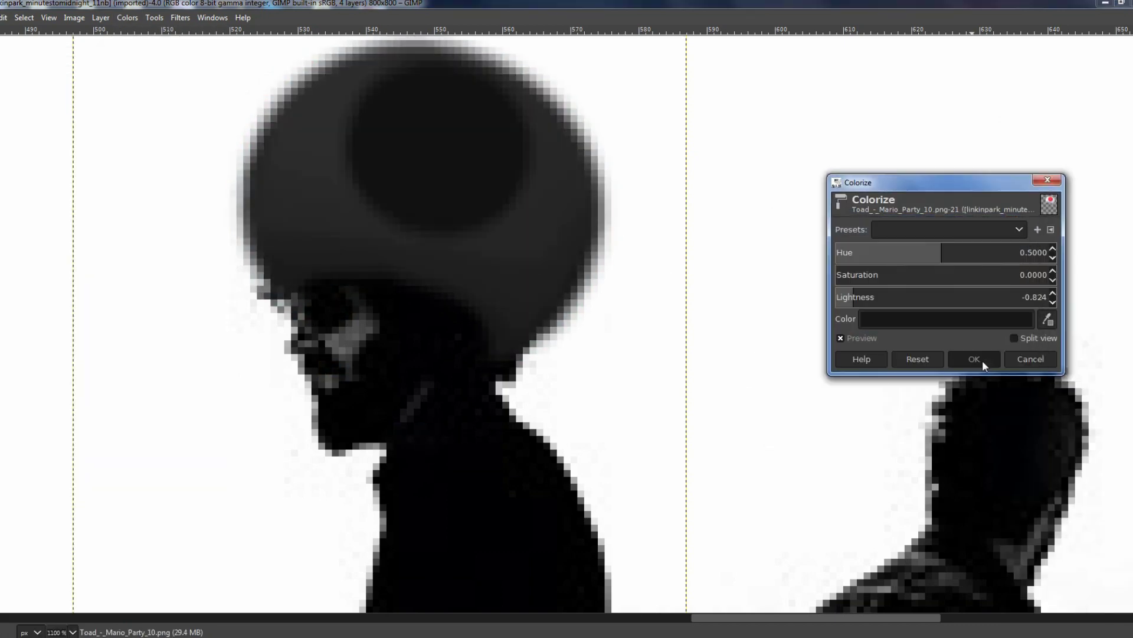
pyautogui.click(982, 360)
# - Add the shell picture from the Super Mario Brothers LP folder as a new layer above the Toad layer
pyautogui.press('Tab')
pyautogui.scroll(-2, 598, 319)
pyautogui.scroll(-3, 598, 320)
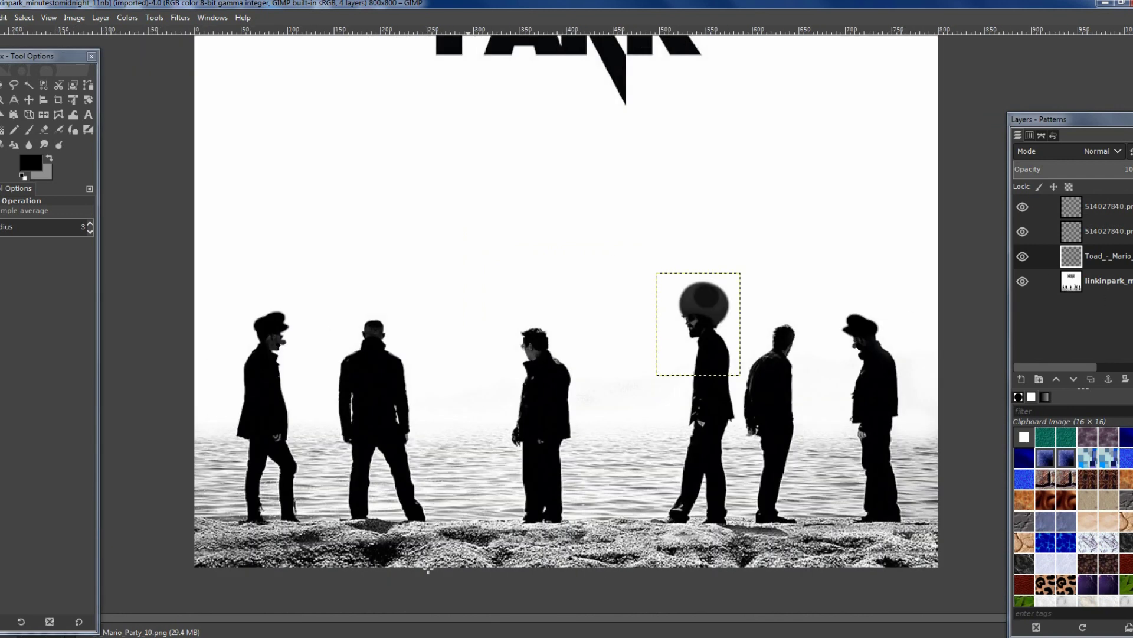
pyautogui.moveTo(201, 629)
pyautogui.click(316, 576)
pyautogui.moveTo(559, 393); pyautogui.dragTo(505, 241)
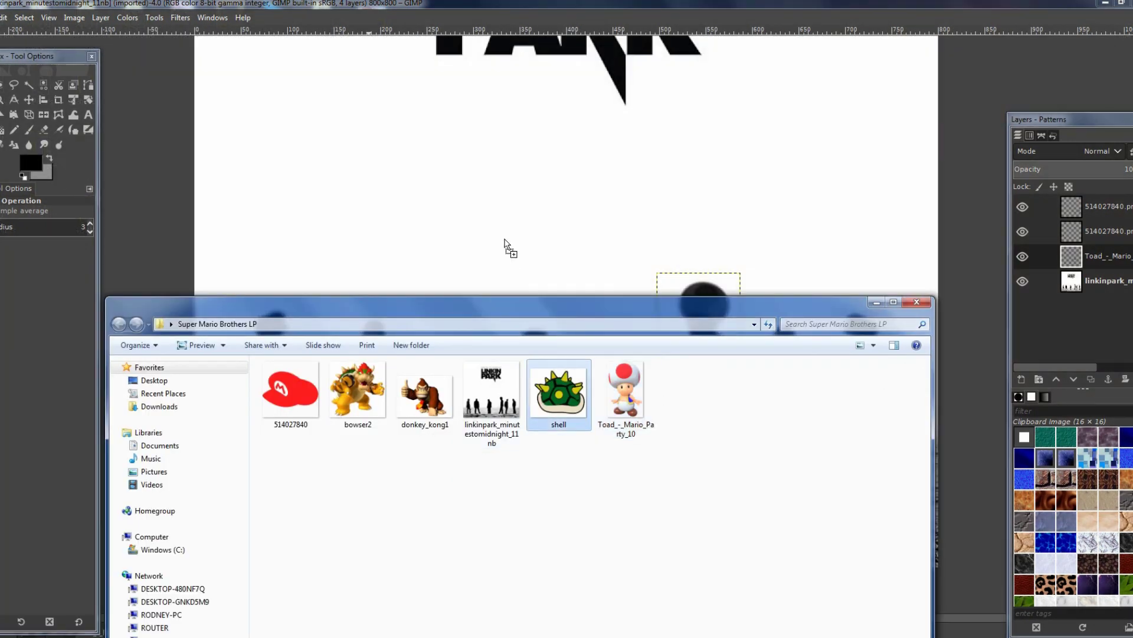
pyautogui.click(868, 303)
# - Give the shell layer transparency and remove the white background around the shell
pyautogui.click(28, 85)
pyautogui.click(455, 215)
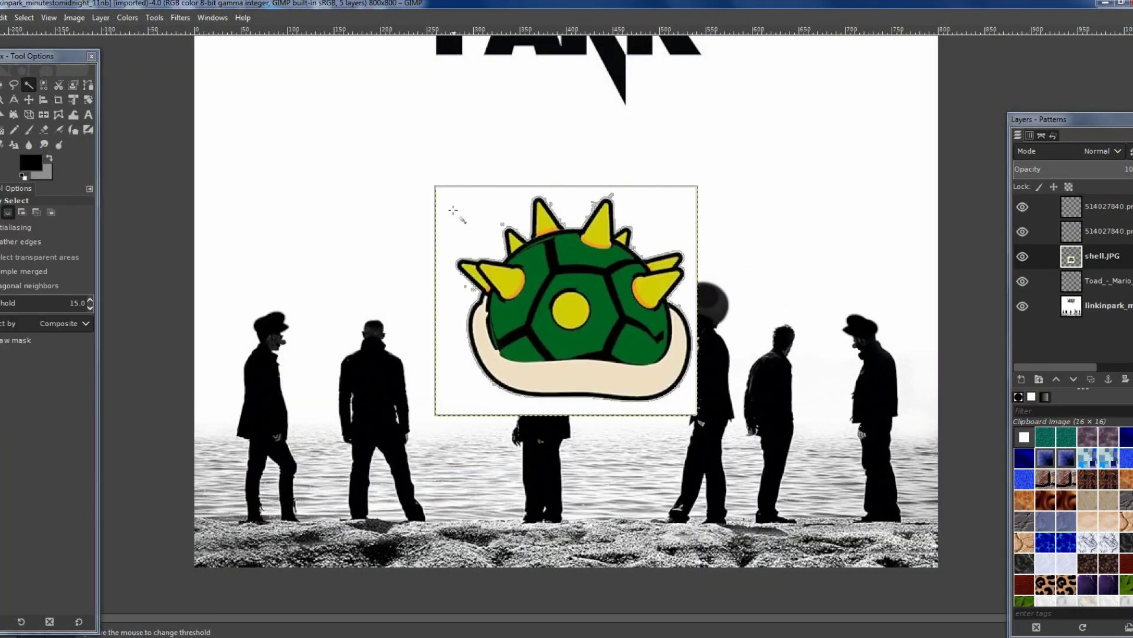
pyautogui.rightClick(1024, 256)
pyautogui.click(1004, 363)
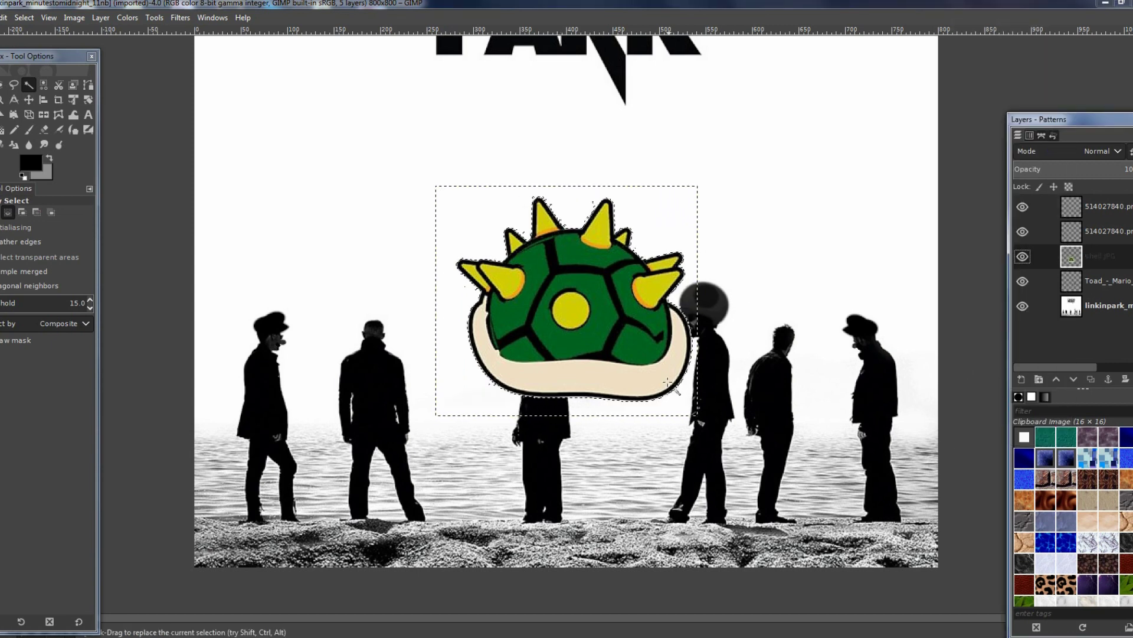
# - Rotate the shell about a quarter turn clockwise and scale it down to fit the third man's back
pyautogui.click(88, 100)
pyautogui.moveTo(626, 224); pyautogui.dragTo(658, 360)
pyautogui.press('Return')
pyautogui.hotkey('shift', 's')
pyautogui.moveTo(463, 185); pyautogui.dragTo(587, 321)
pyautogui.moveTo(642, 389); pyautogui.dragTo(571, 393)
pyautogui.press('Return')
# - Colorize the shell black with saturation 0 and lightness -1
pyautogui.scroll(2, 572, 392)
pyautogui.click(129, 17)
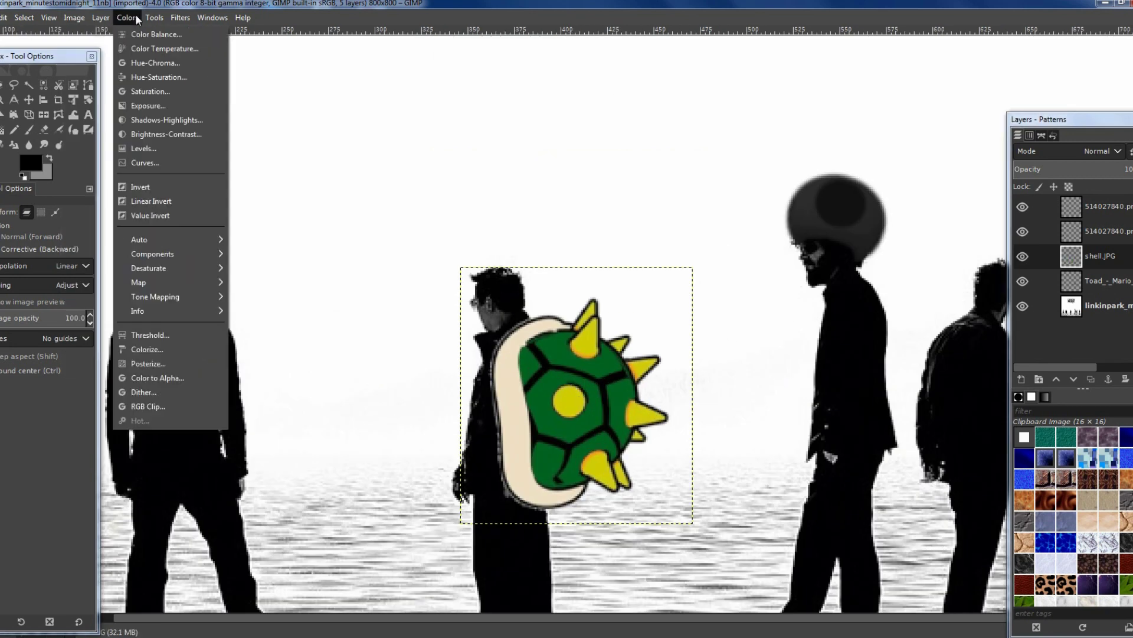
pyautogui.click(204, 339)
pyautogui.click(904, 310)
pyautogui.click(961, 418)
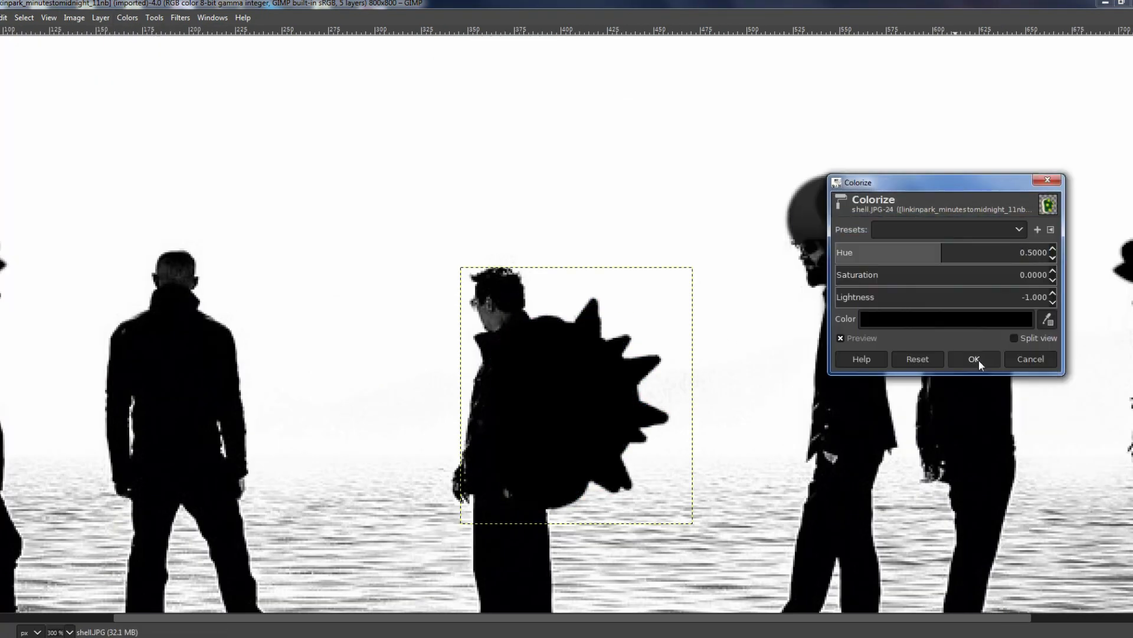
pyautogui.click(979, 360)
# - Move the black shell closer against the third man's back and enlarge the Eraser brush
pyautogui.click(26, 99)
pyautogui.moveTo(600, 372); pyautogui.dragTo(575, 377)
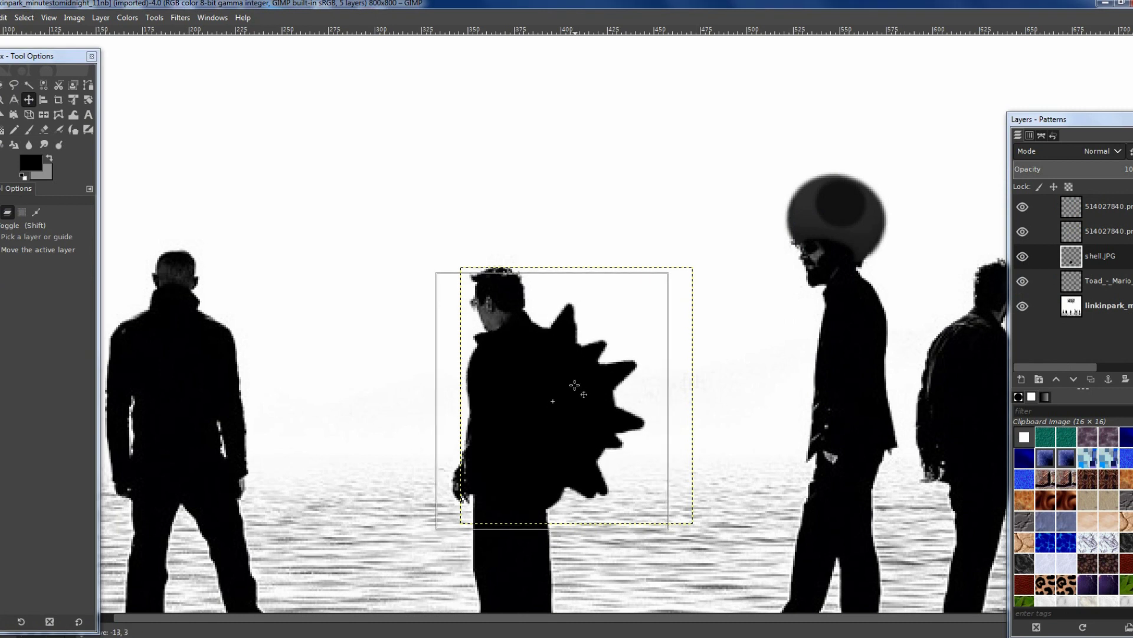
pyautogui.hotkey('shift', 'e')
pyautogui.press(']')
pyautogui.press(']')
pyautogui.press(']')
pyautogui.press(']')
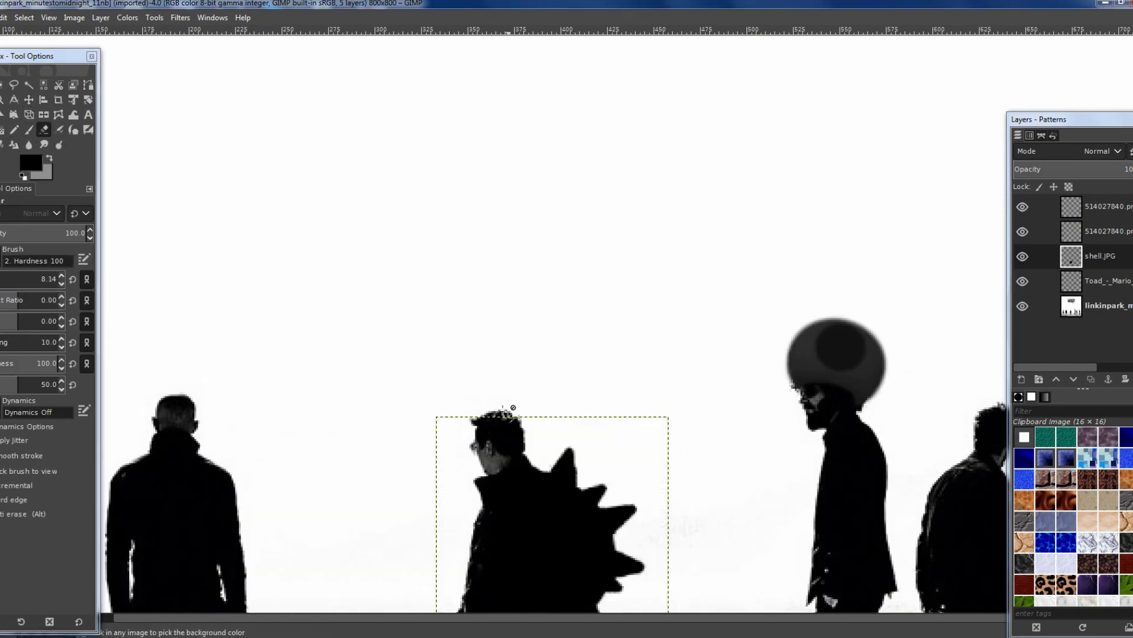
# - Add the bowser2 picture from the Super Mario Brothers LP folder as a new layer above the shell layer
pyautogui.press('+')
pyautogui.hotkey('alt', 'Tab')
pyautogui.moveTo(357, 393); pyautogui.dragTo(439, 216)
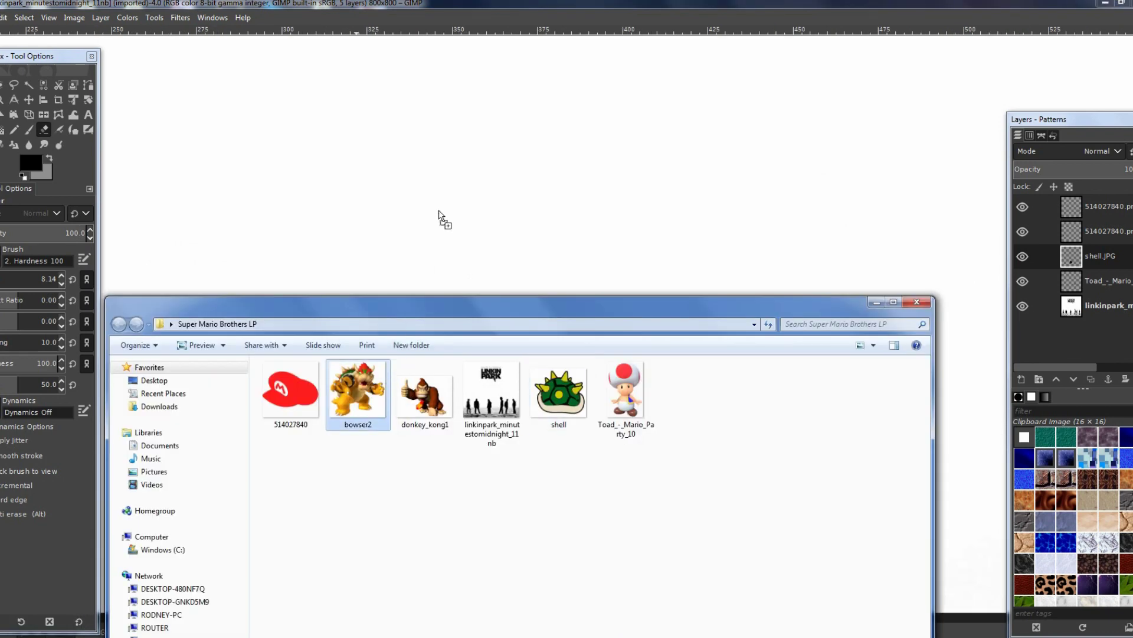
pyautogui.click(876, 308)
# - Scale the Bowser layer down proportionally and place it over the third man
pyautogui.scroll(-5, 504, 175)
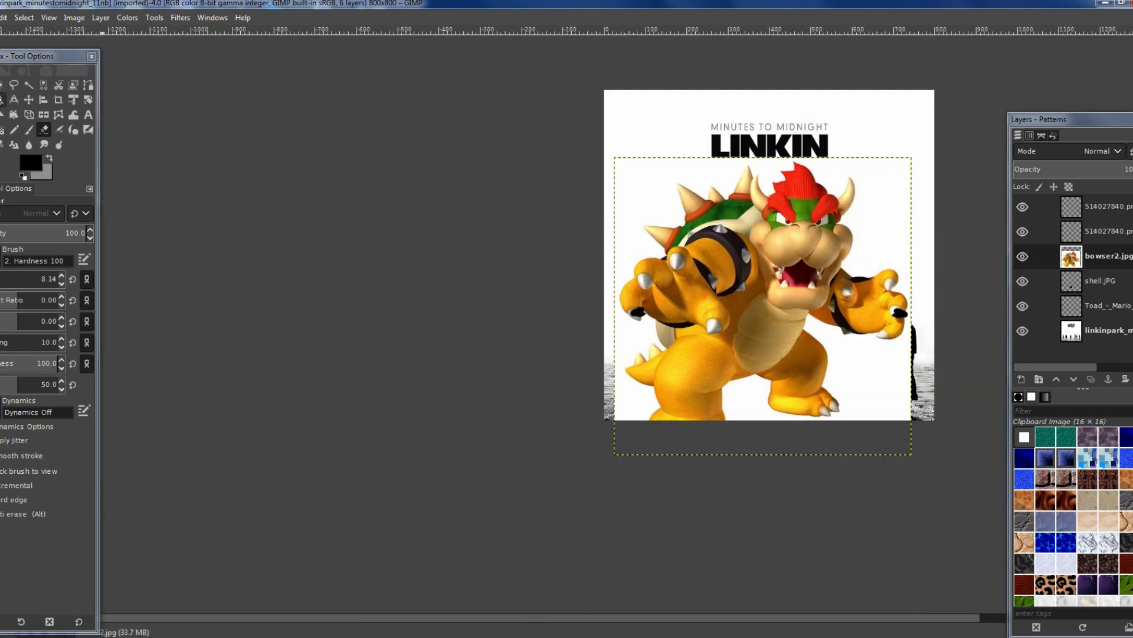
pyautogui.hotkey('shift', 's')
pyautogui.moveTo(615, 159); pyautogui.dragTo(759, 342)
pyautogui.scroll(3, 730, 299)
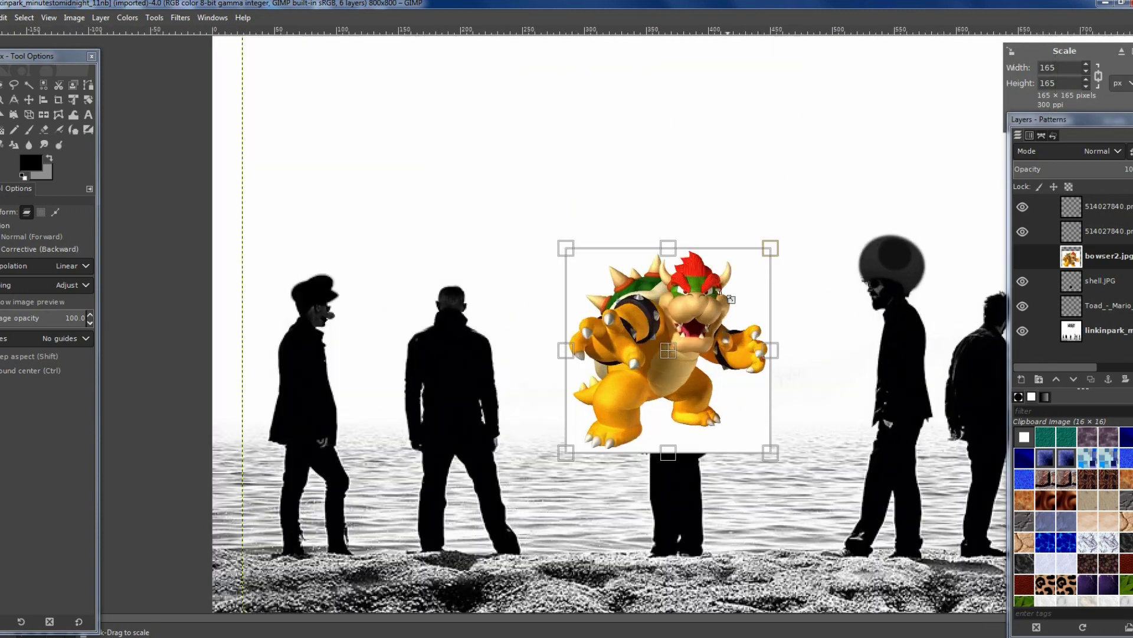
pyautogui.press('Return')
# - Outline both of Bowser's horns with Free Select, combining them into one selection
pyautogui.scroll(3, 738, 299)
pyautogui.click(15, 85)
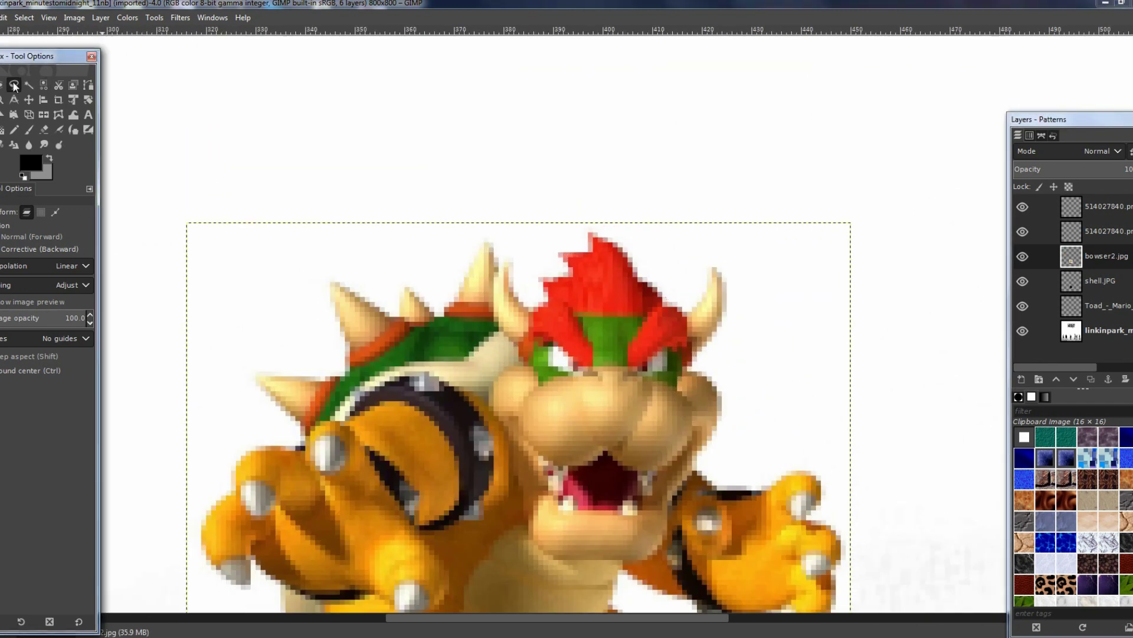
pyautogui.click(14, 86)
pyautogui.click(684, 315)
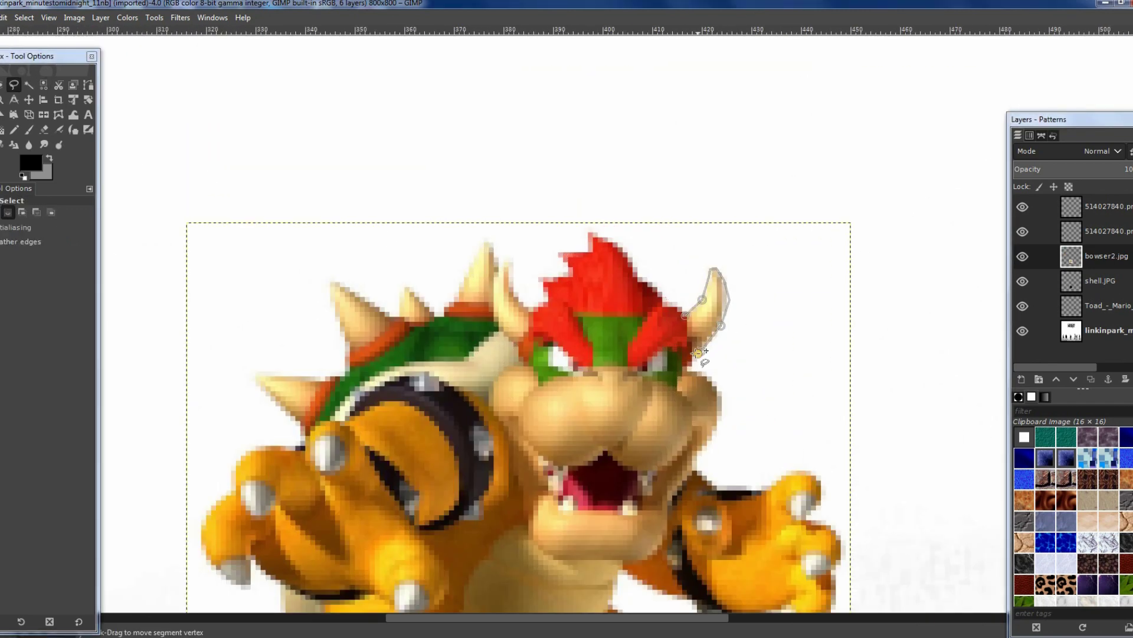
pyautogui.press('Return')
pyautogui.press('m')
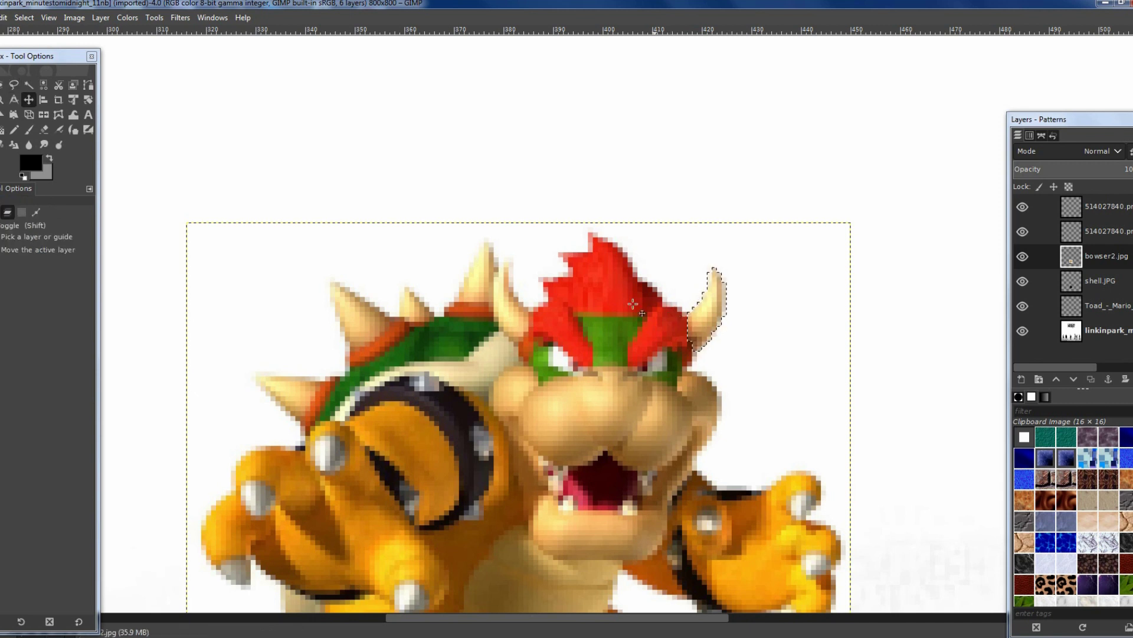
pyautogui.click(12, 85)
pyautogui.click(518, 351)
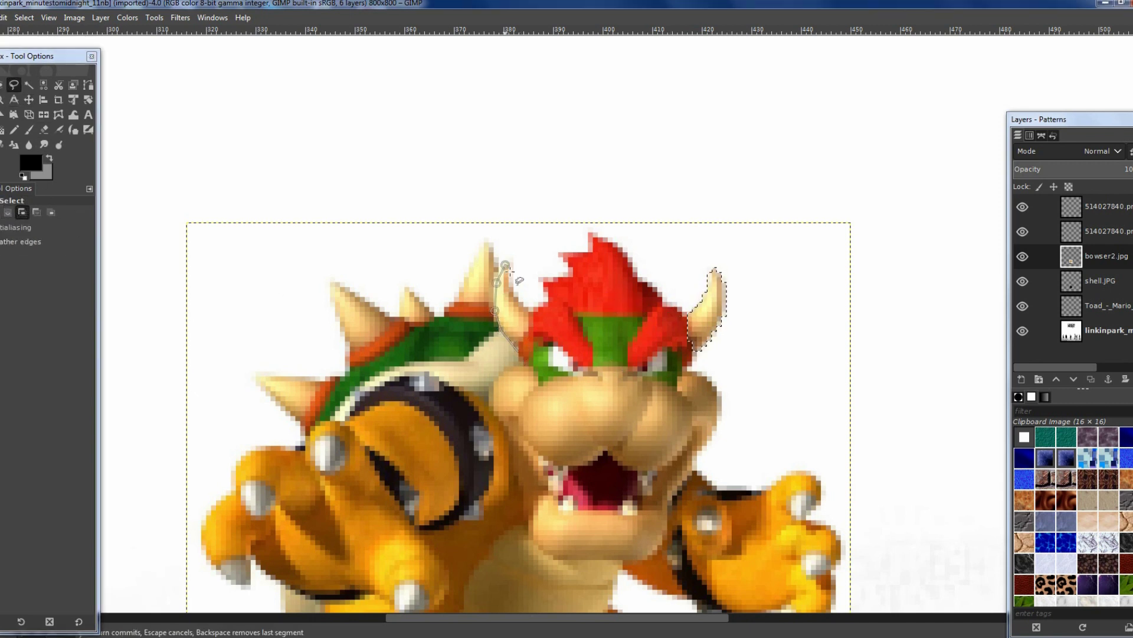
pyautogui.click(517, 351)
pyautogui.press('Return')
pyautogui.press('m')
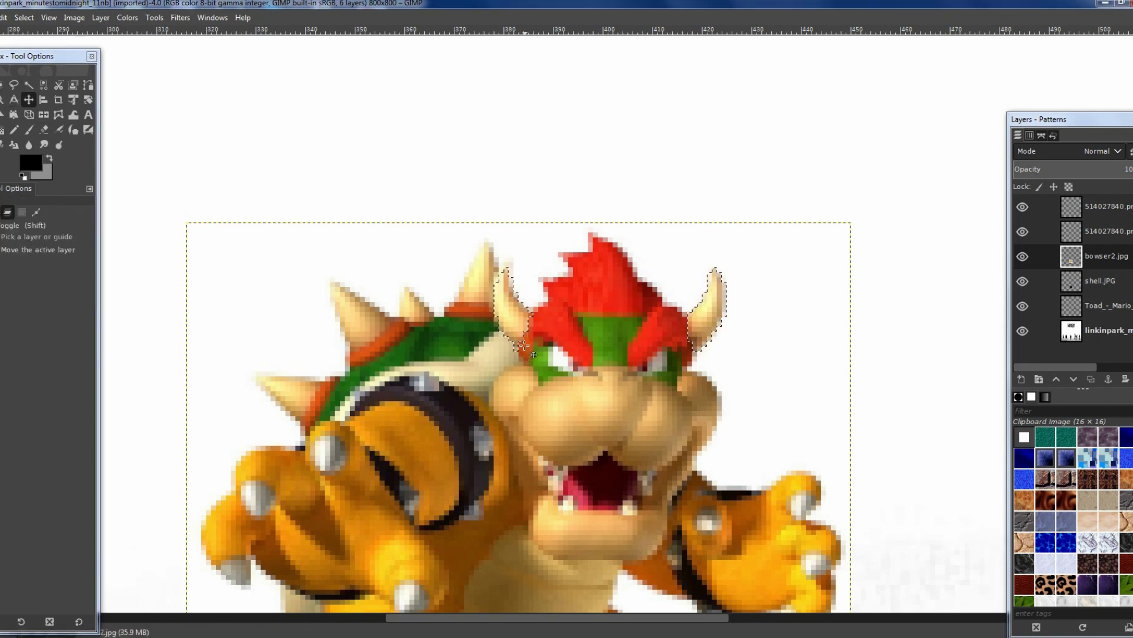
# - Clear everything except the horns from the Bowser layer and move the rear horn onto the third man's head
pyautogui.hotkey('ctrl', 'i')
pyautogui.press('Delete')
pyautogui.moveTo(691, 286); pyautogui.dragTo(501, 277)
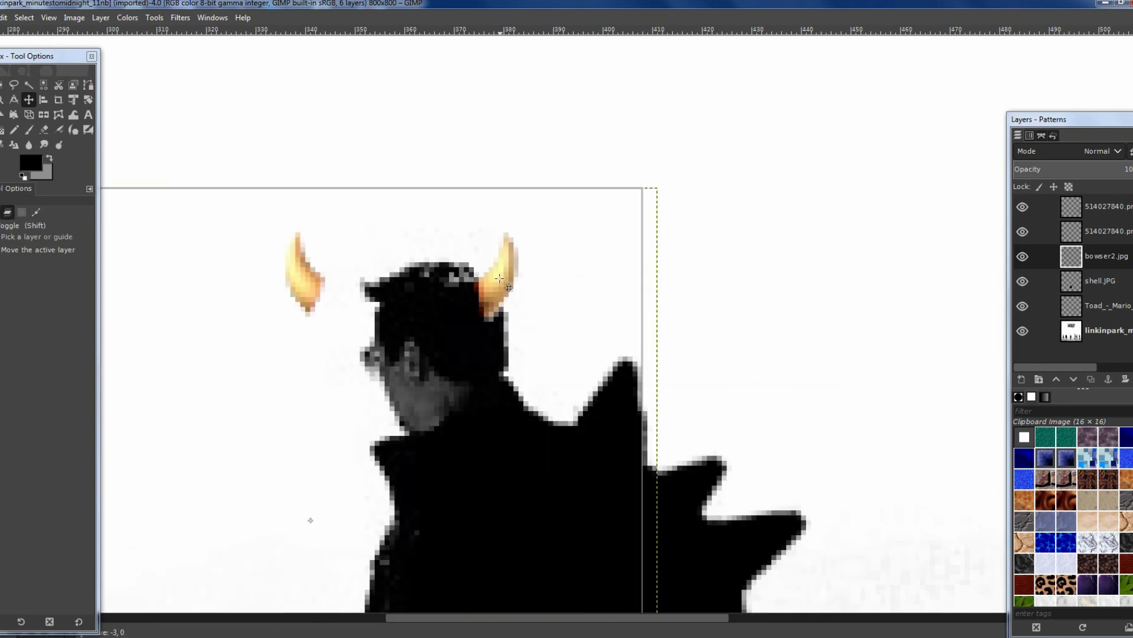
# - Duplicate the horns layer and erase the front horn from the copy
pyautogui.rightClick(1085, 254)
pyautogui.click(1006, 128)
pyautogui.hotkey('shift', 'e')
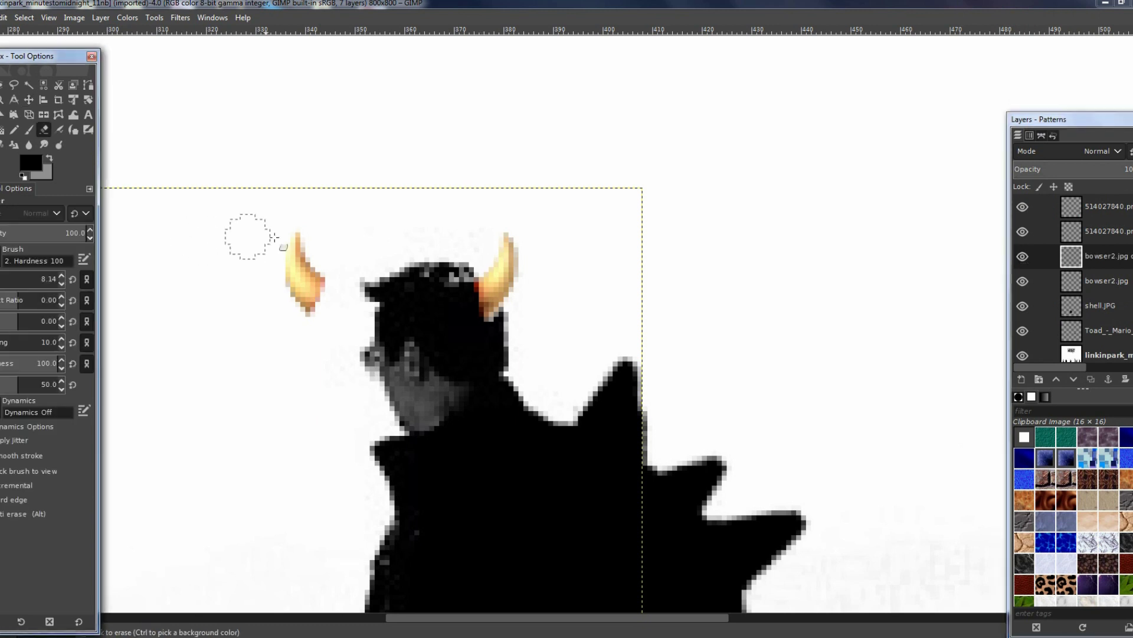
# - Move the original layer's front horn onto the man's forehead and erase the surplus horn parts
pyautogui.click(28, 100)
pyautogui.moveTo(304, 277); pyautogui.dragTo(378, 287)
pyautogui.hotkey('shift', 'e')
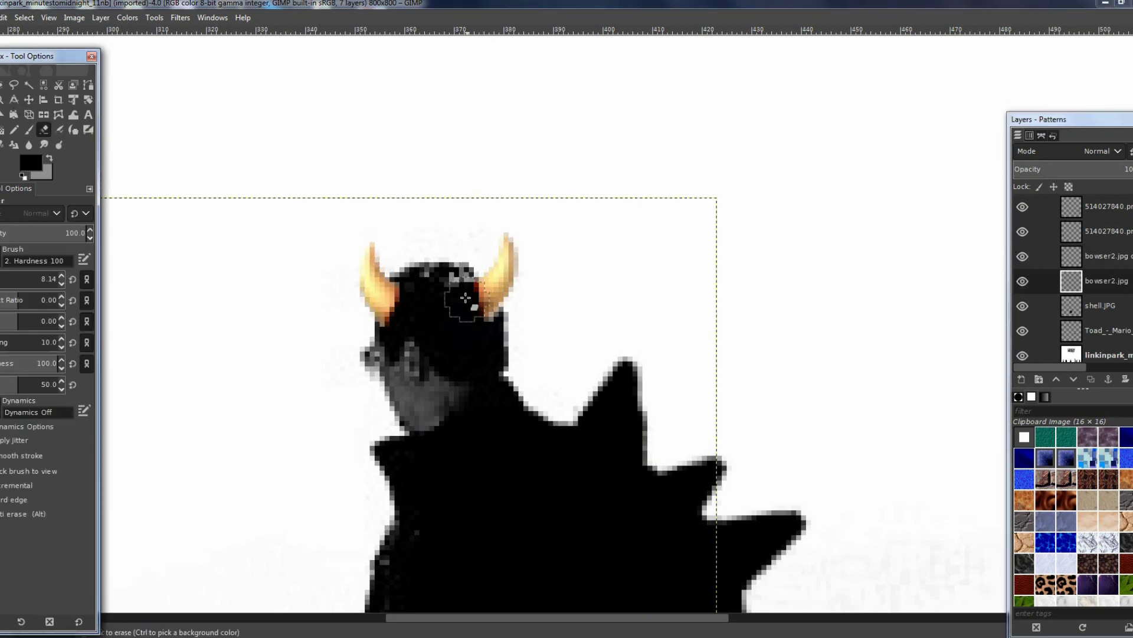
pyautogui.press('pageup')
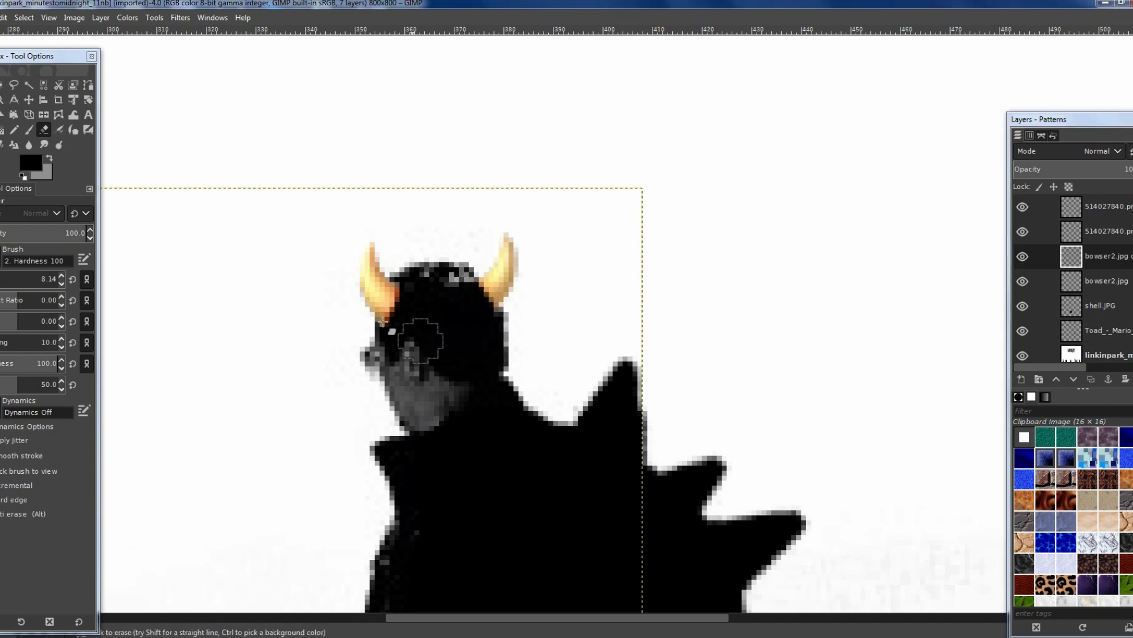
# - Merge the two horn layers and colorize the horns black with saturation 0 and lightness -1
pyautogui.rightClick(1093, 256)
pyautogui.click(1043, 179)
pyautogui.click(127, 18)
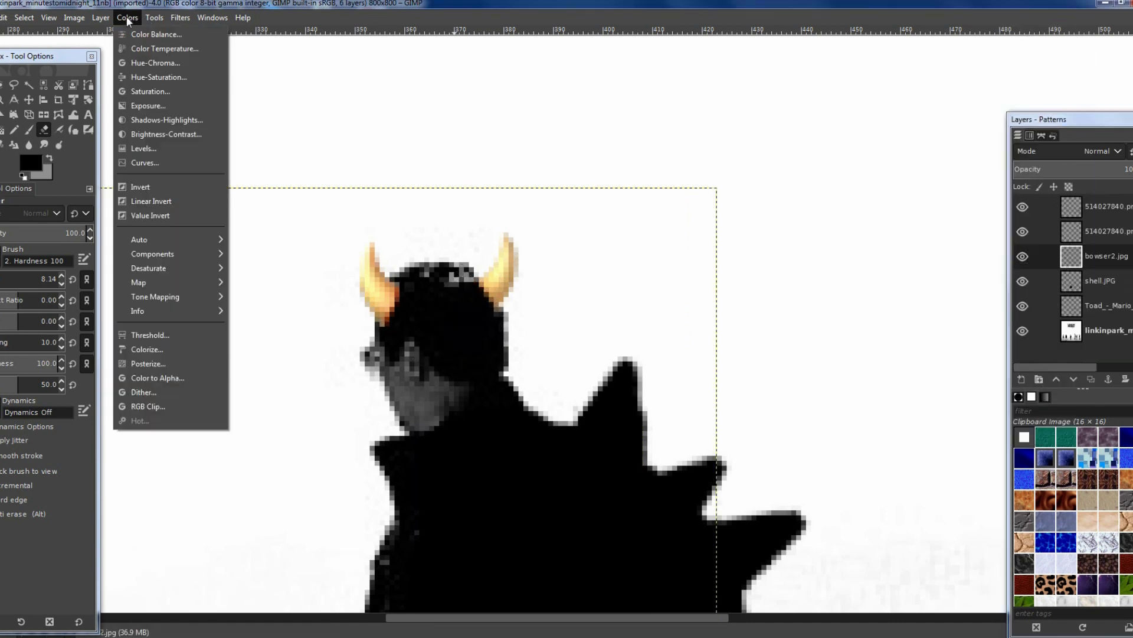
pyautogui.click(147, 350)
pyautogui.click(947, 317)
pyautogui.click(870, 372)
pyautogui.click(913, 409)
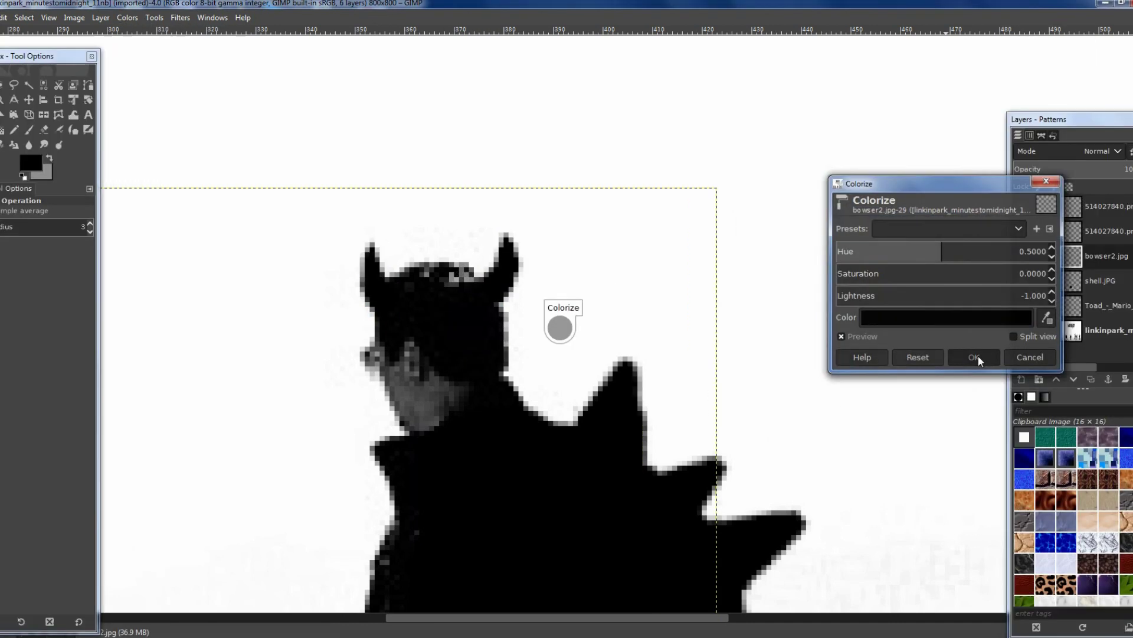
pyautogui.click(975, 357)
# - Add the donkey_kong1 picture from the Super Mario Brothers LP folder as a new layer above the horns
pyautogui.hotkey('shift', 'ctrl', 'j')
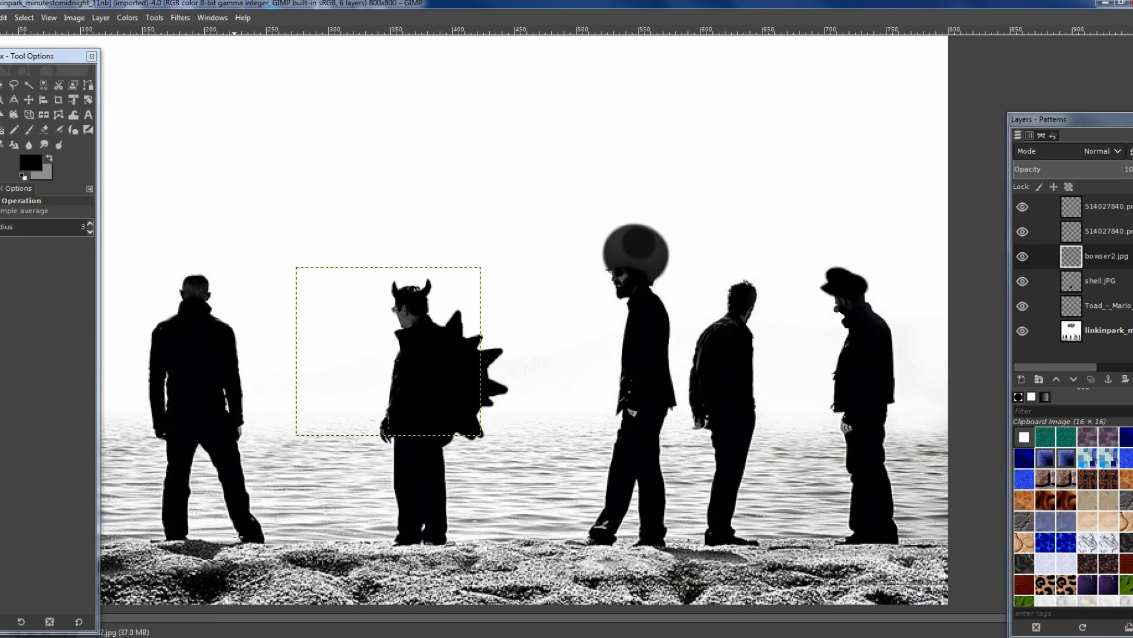
pyautogui.click(201, 626)
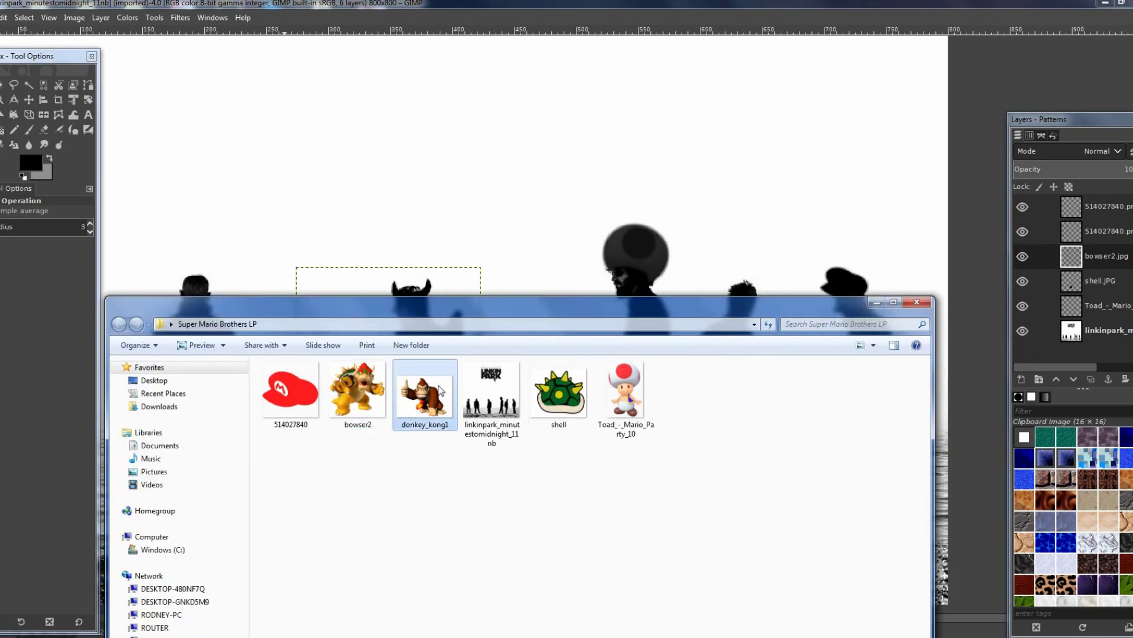
pyautogui.click(876, 302)
# - Scale the Donkey Kong layer down proportionally and place it over the man beside the mushroom-capped figure
pyautogui.hotkey('shift', 's')
pyautogui.click(239, 56)
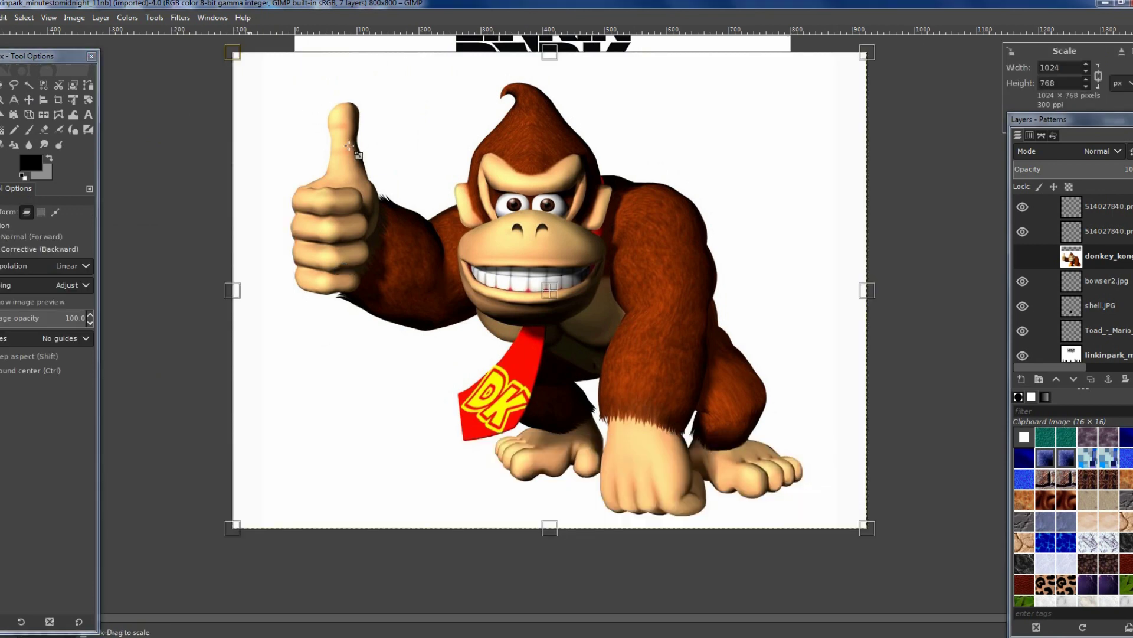
pyautogui.moveTo(239, 56); pyautogui.dragTo(707, 405)
pyautogui.moveTo(828, 438); pyautogui.dragTo(729, 305)
pyautogui.scroll(2, 729, 306)
pyautogui.scroll(1, 729, 305)
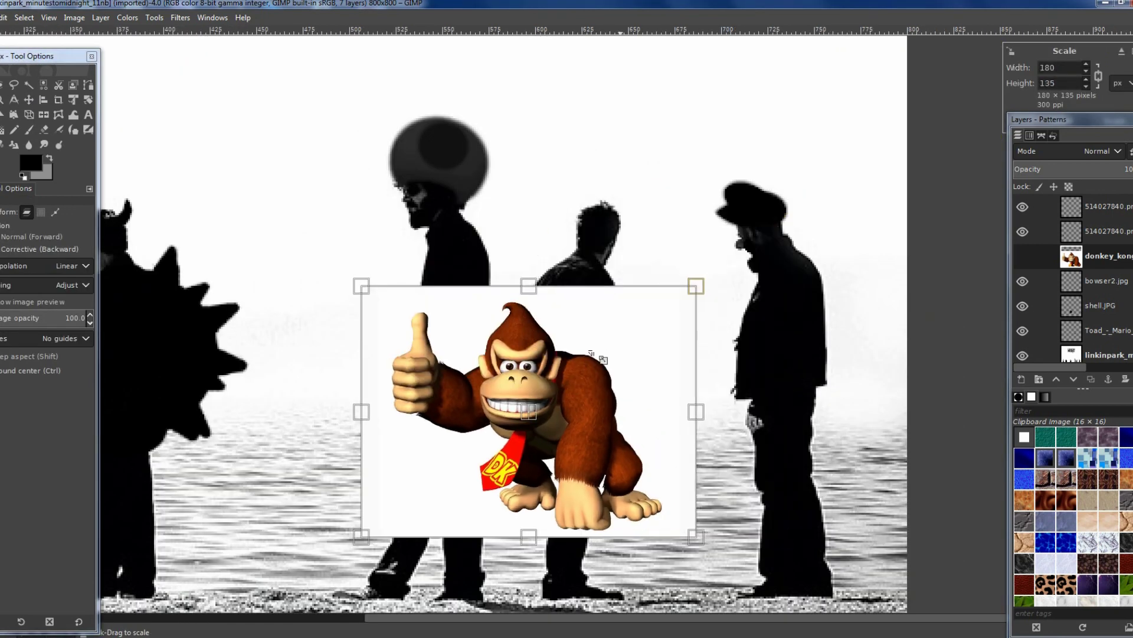
pyautogui.press('Return')
# - Duplicate the Donkey Kong layer and hide the original
pyautogui.scroll(1, 650, 339)
pyautogui.rightClick(1066, 258)
pyautogui.click(982, 129)
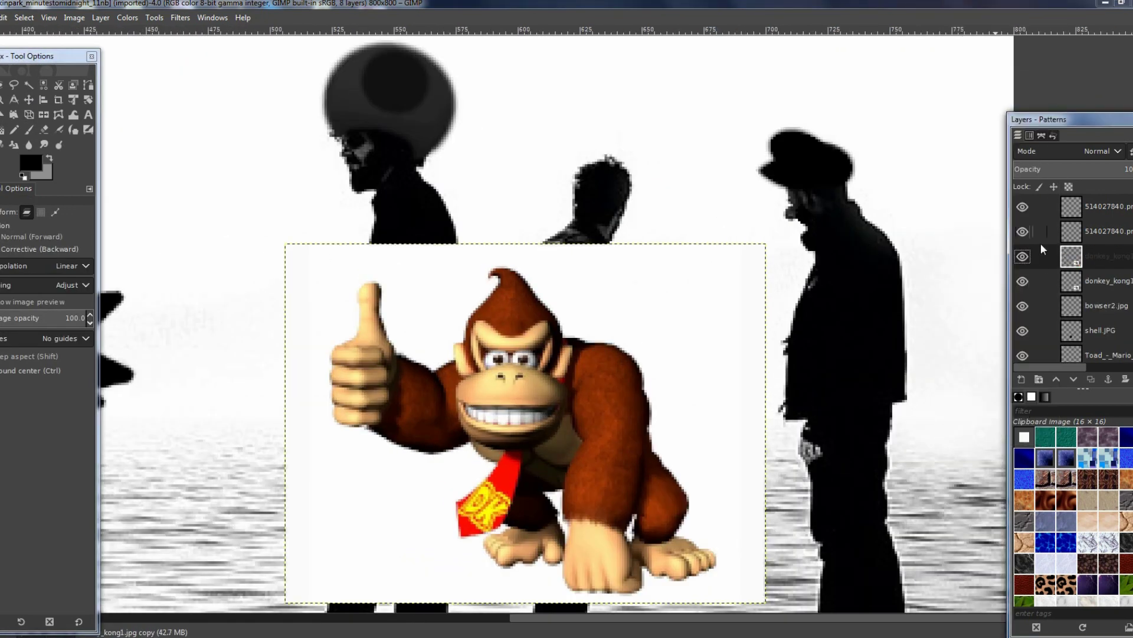
# - Outline Donkey Kong's pointed hair tuft with Free Select and clear everything else from the copied layer
pyautogui.press('f')
pyautogui.click(470, 317)
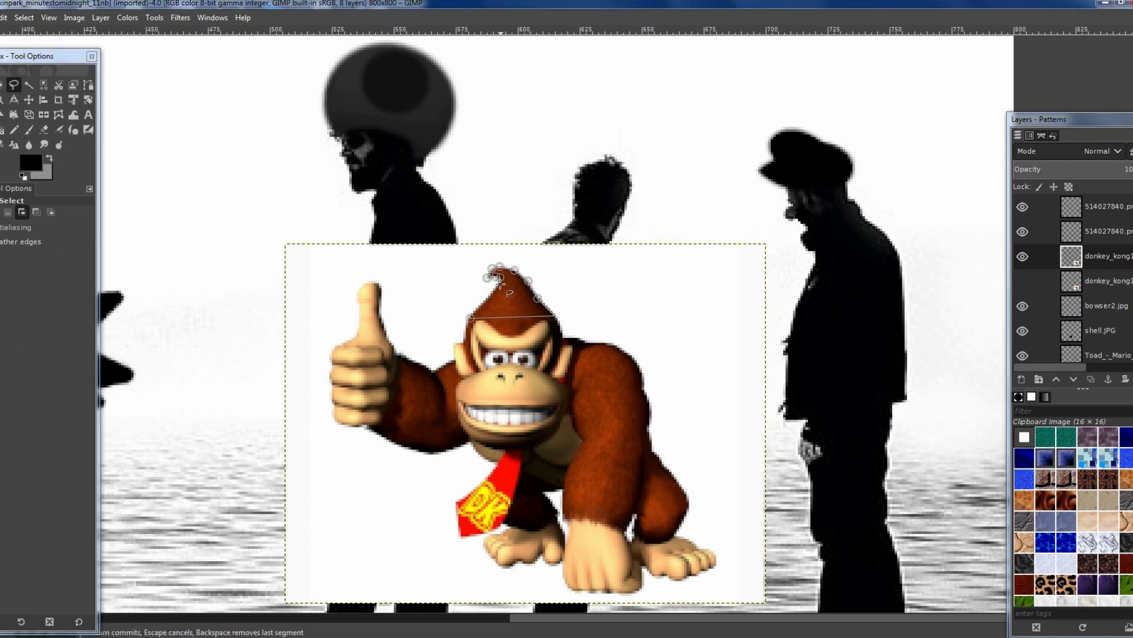
pyautogui.hotkey('ctrl', 'i')
pyautogui.press('Delete')
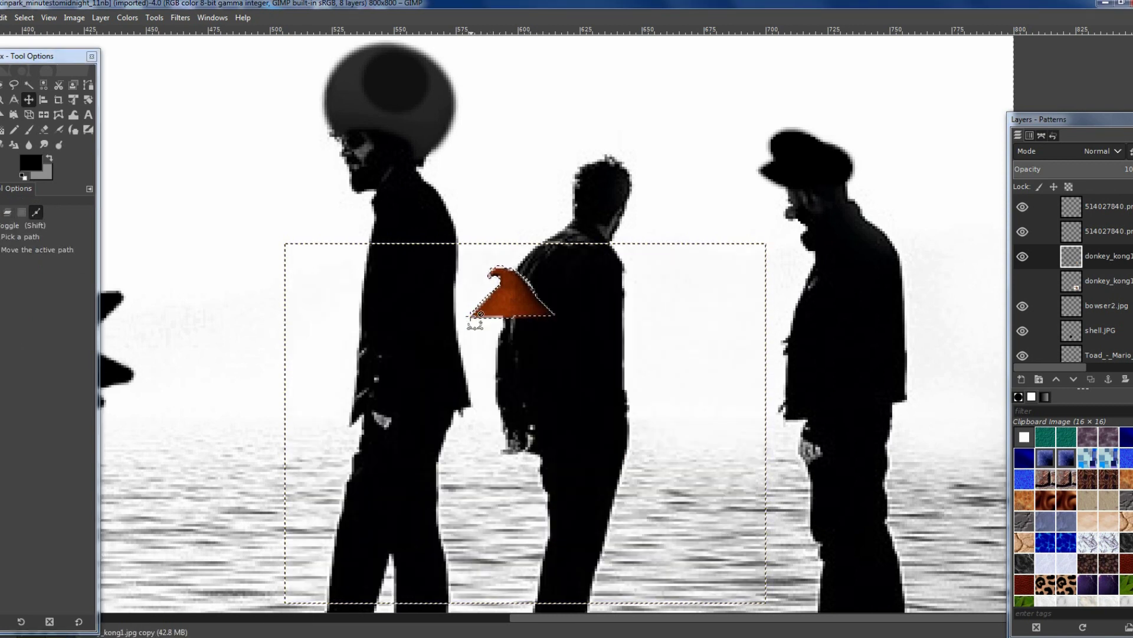
# - Move the Donkey Kong hair tuft onto the second man from the right and scale its layer to about 118 × 88 pixels
pyautogui.moveTo(477, 312); pyautogui.dragTo(561, 174)
pyautogui.click(29, 114)
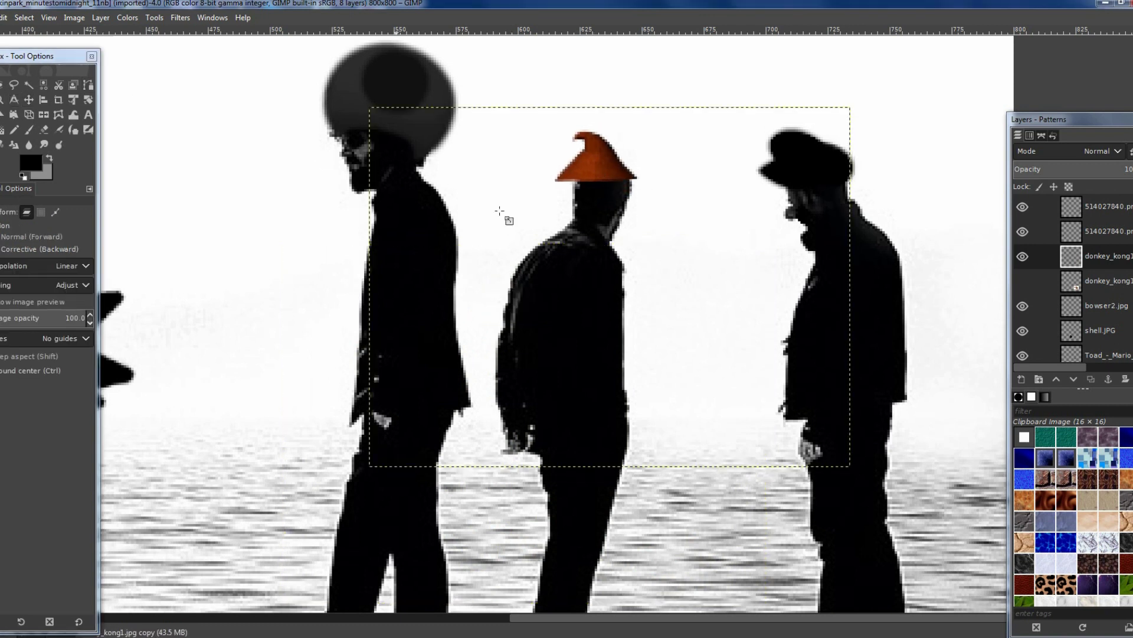
pyautogui.moveTo(501, 216); pyautogui.dragTo(561, 247)
pyautogui.moveTo(705, 360); pyautogui.dragTo(620, 242)
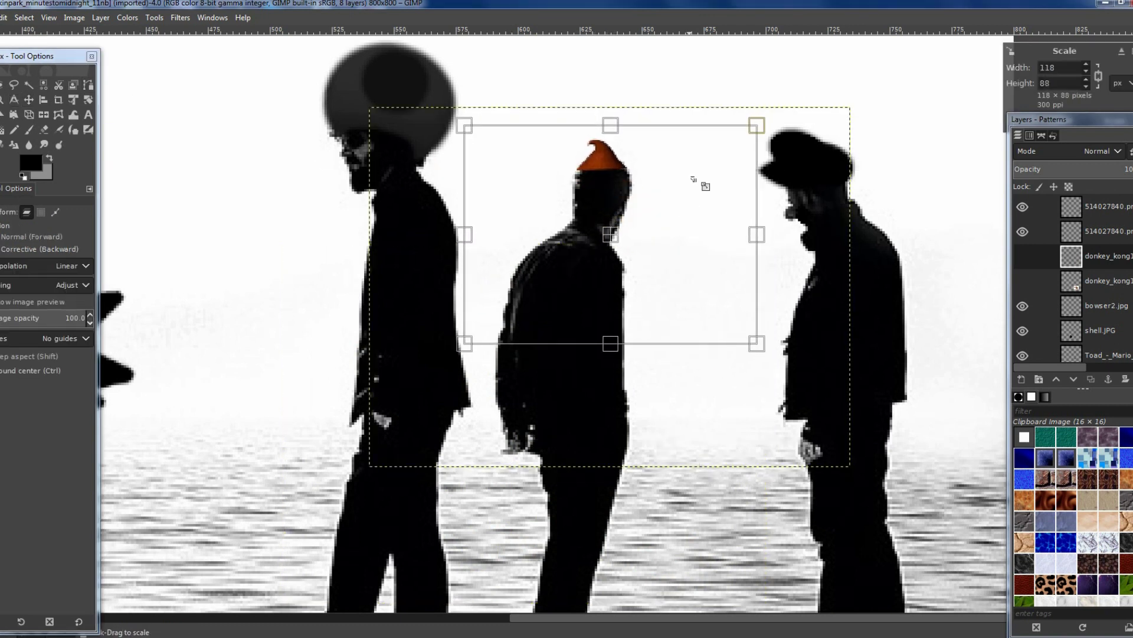
pyautogui.press('Return')
# - Colorize the hair tuft solid black, with saturation 0 and lightness -1
pyautogui.click(127, 17)
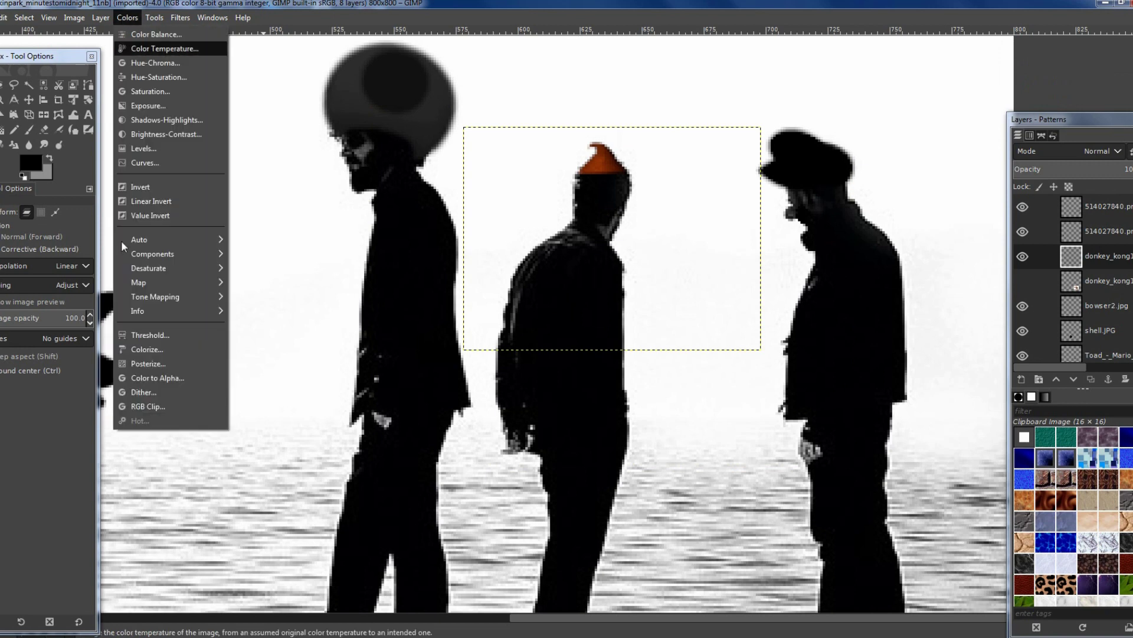
pyautogui.click(130, 349)
pyautogui.click(901, 311)
pyautogui.click(787, 365)
pyautogui.click(945, 417)
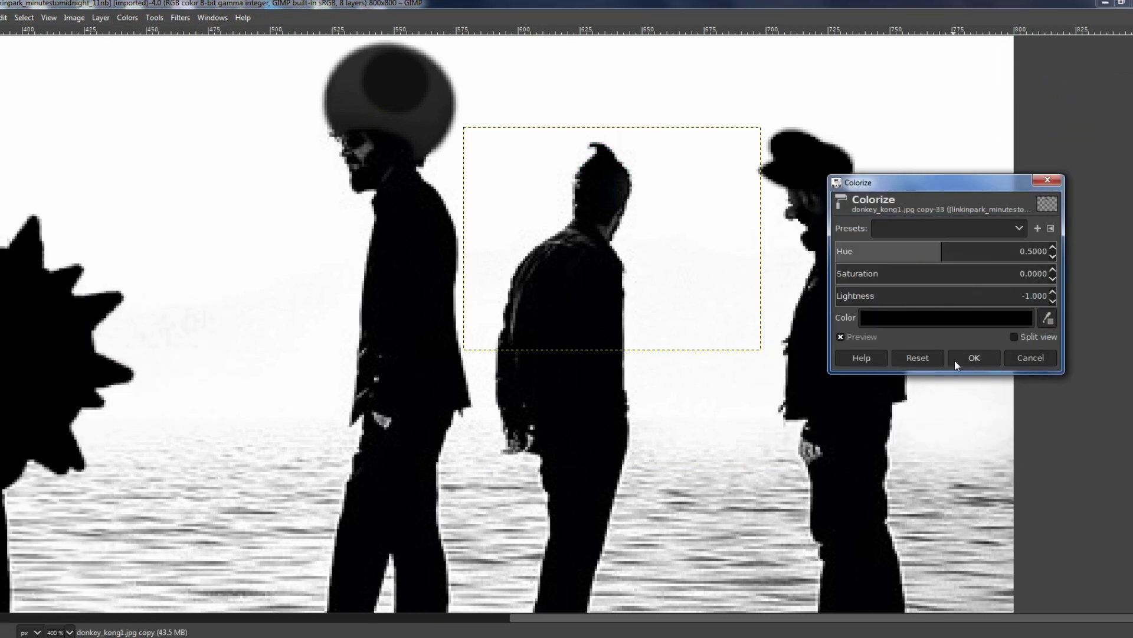
pyautogui.click(955, 360)
pyautogui.press('Tab')
# - Show the original Donkey Kong layer, outline its DK tie with Free Select, and clear everything else from that layer
pyautogui.scroll(3, 602, 238)
pyautogui.scroll(-3, 602, 238)
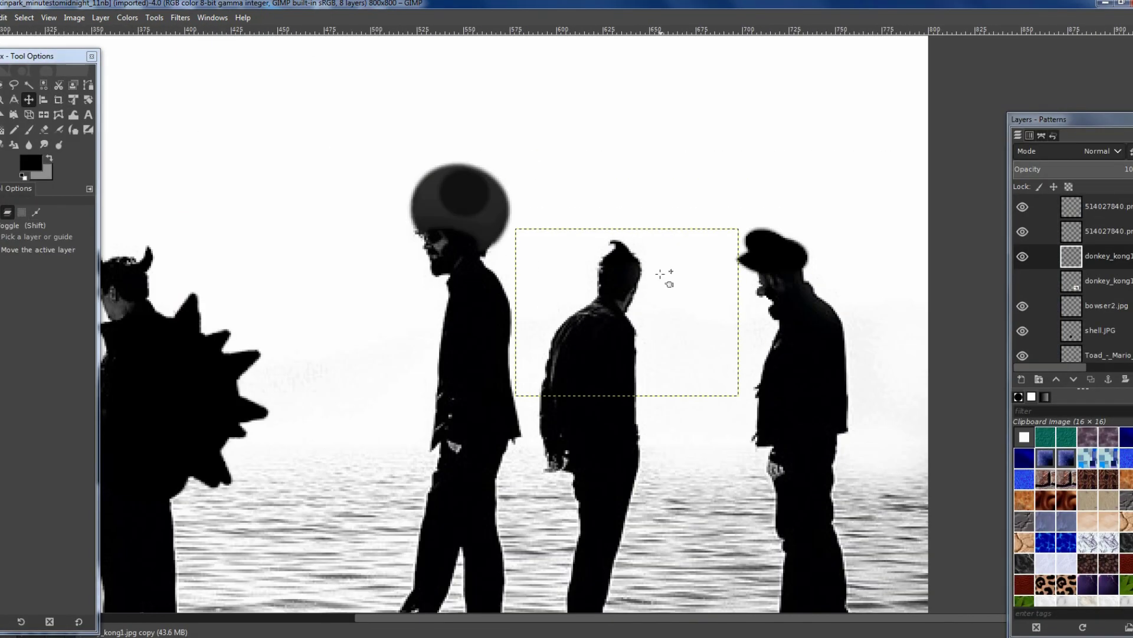
pyautogui.click(1022, 281)
pyautogui.click(1098, 281)
pyautogui.scroll(2, 545, 383)
pyautogui.click(14, 85)
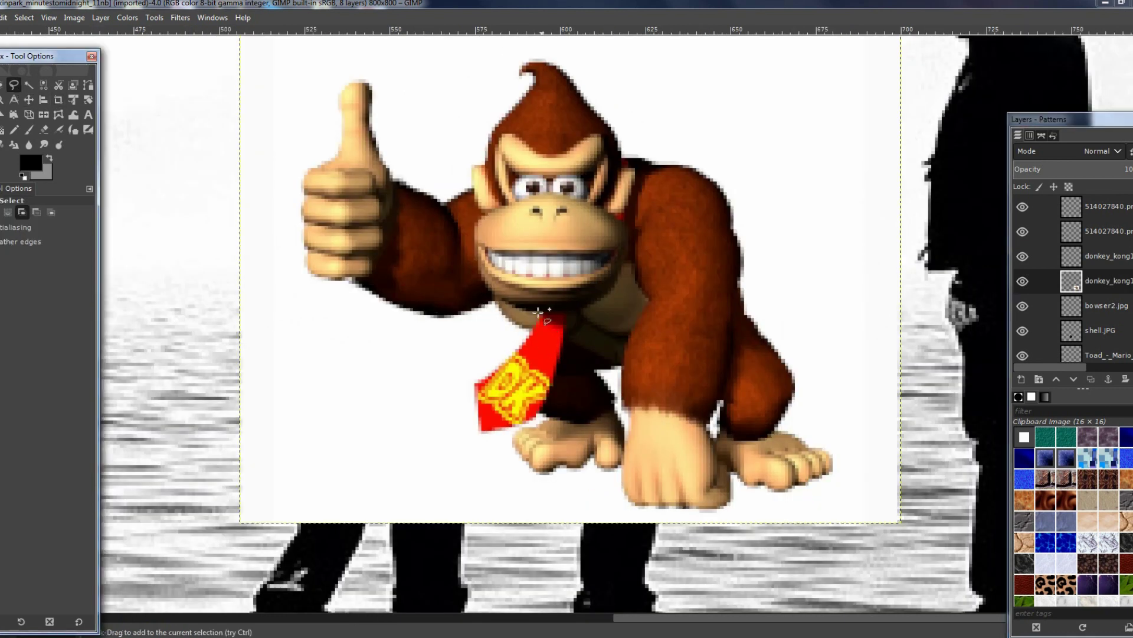
pyautogui.click(542, 311)
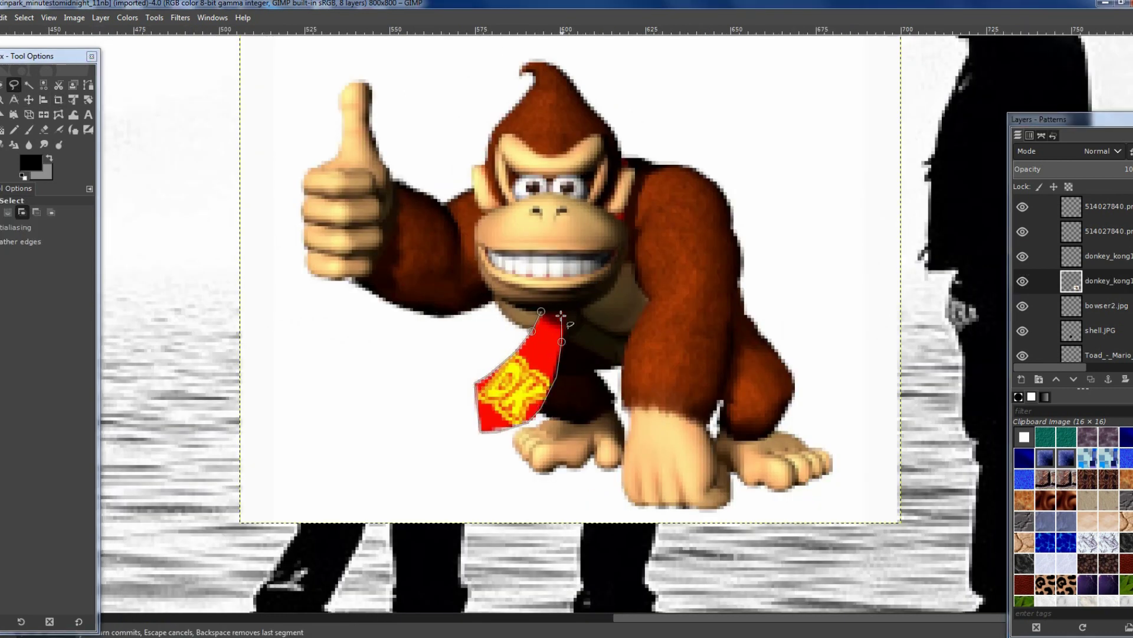
pyautogui.press('Return')
pyautogui.hotkey('ctrl', 'i')
pyautogui.press('Delete')
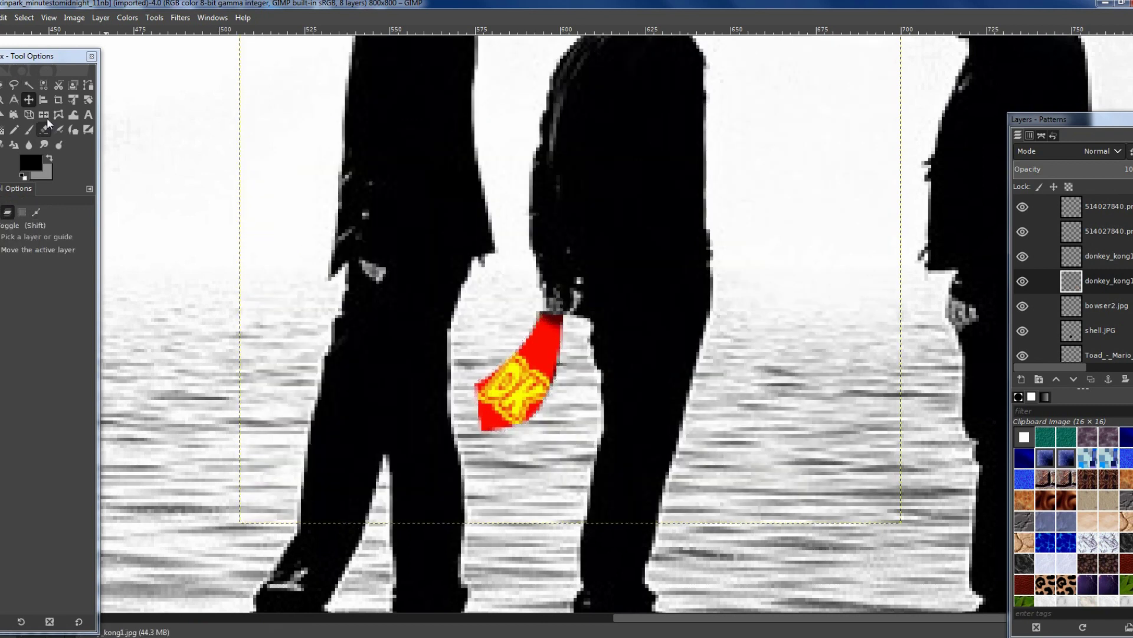
# - Flip the tie layer horizontally and move it against the back of the man with the hair tuft
pyautogui.hotkey('shift', 'f')
pyautogui.click(317, 186)
pyautogui.click(28, 99)
pyautogui.moveTo(643, 406); pyautogui.dragTo(753, 291)
# - Colorize the DK tie a near-black shade to match the silhouette
pyautogui.click(125, 18)
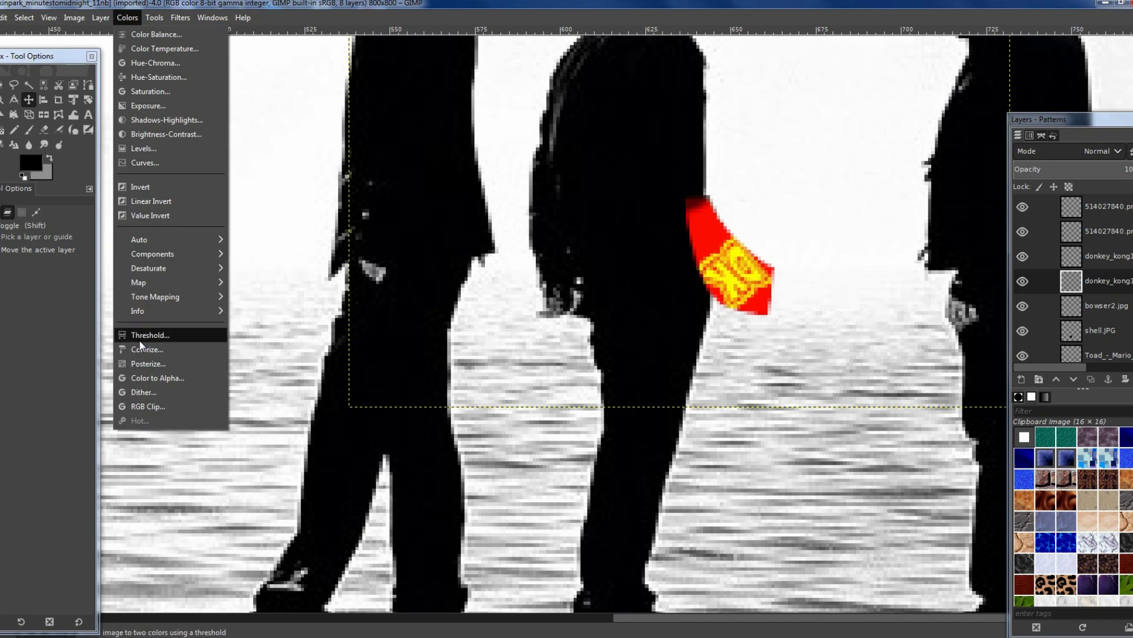
pyautogui.click(141, 331)
pyautogui.press('Escape')
pyautogui.click(127, 18)
pyautogui.click(145, 346)
pyautogui.click(944, 313)
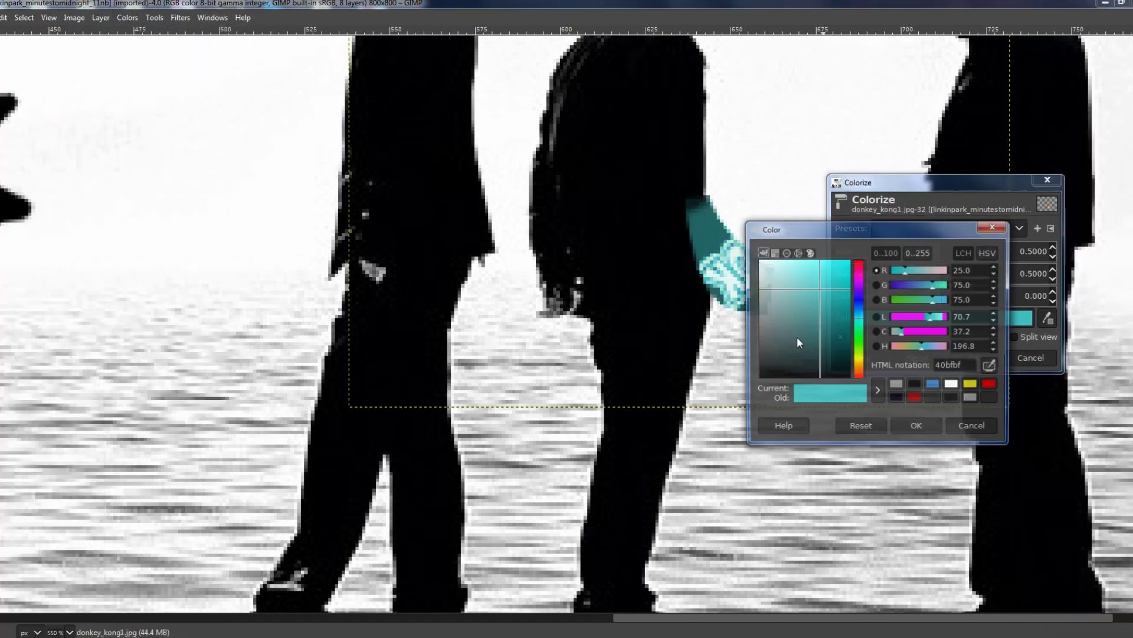
pyautogui.moveTo(797, 337); pyautogui.dragTo(722, 372)
pyautogui.click(951, 367)
pyautogui.click(974, 357)
pyautogui.press('Tab')
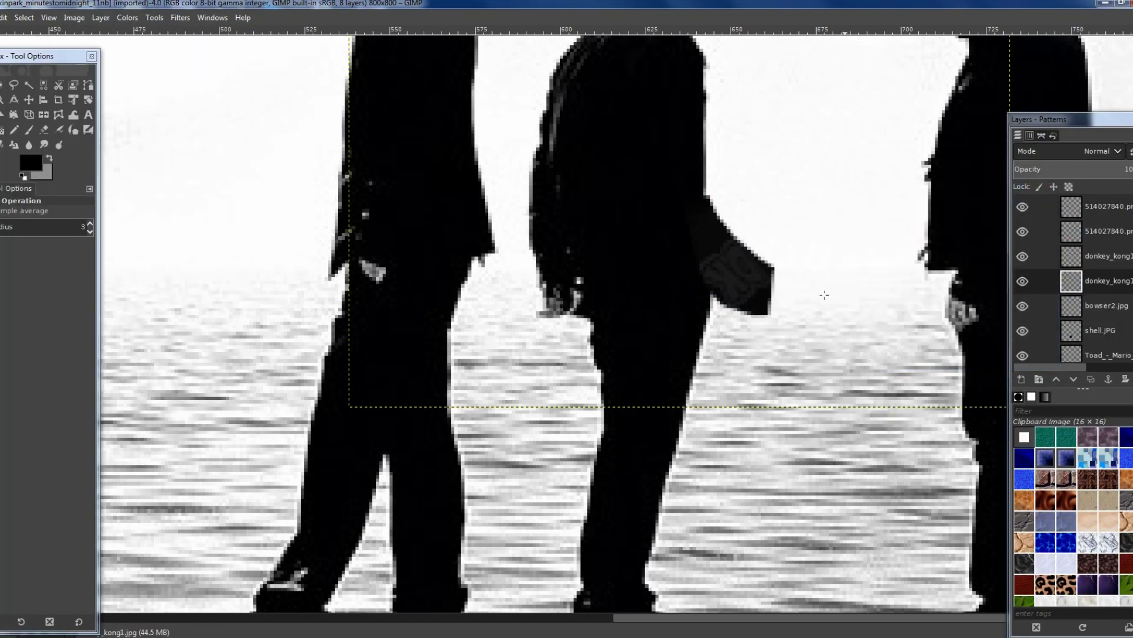
# - Erase the part of the tie overlapping the man's body, and select the Smudge tool
pyautogui.scroll(3, 437, 244)
pyautogui.click(43, 129)
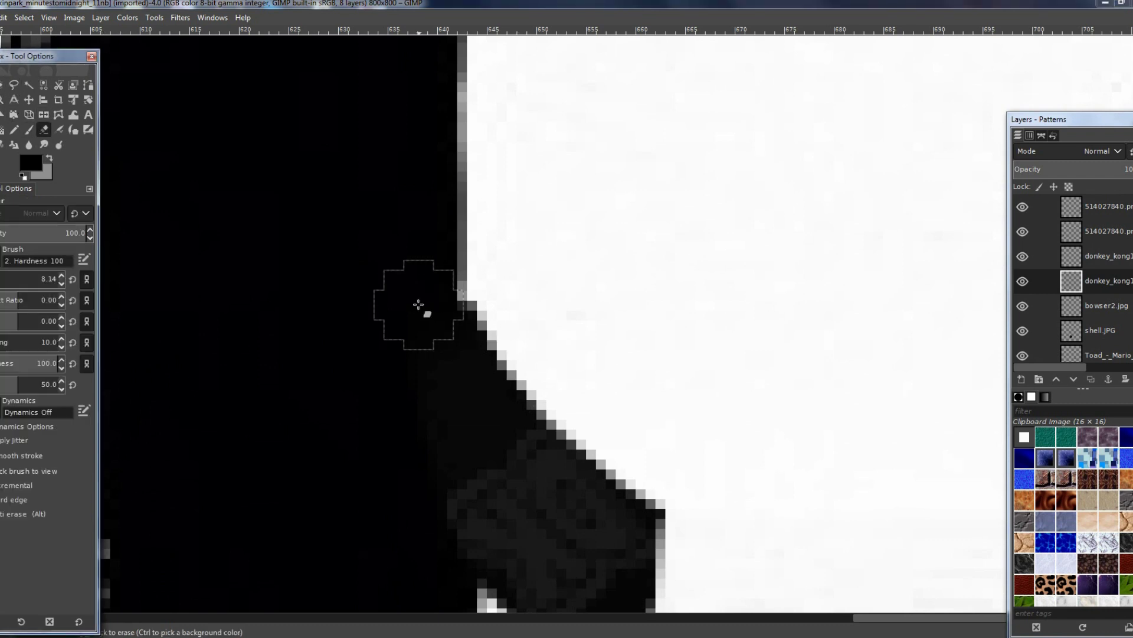
pyautogui.scroll(-5, 413, 304)
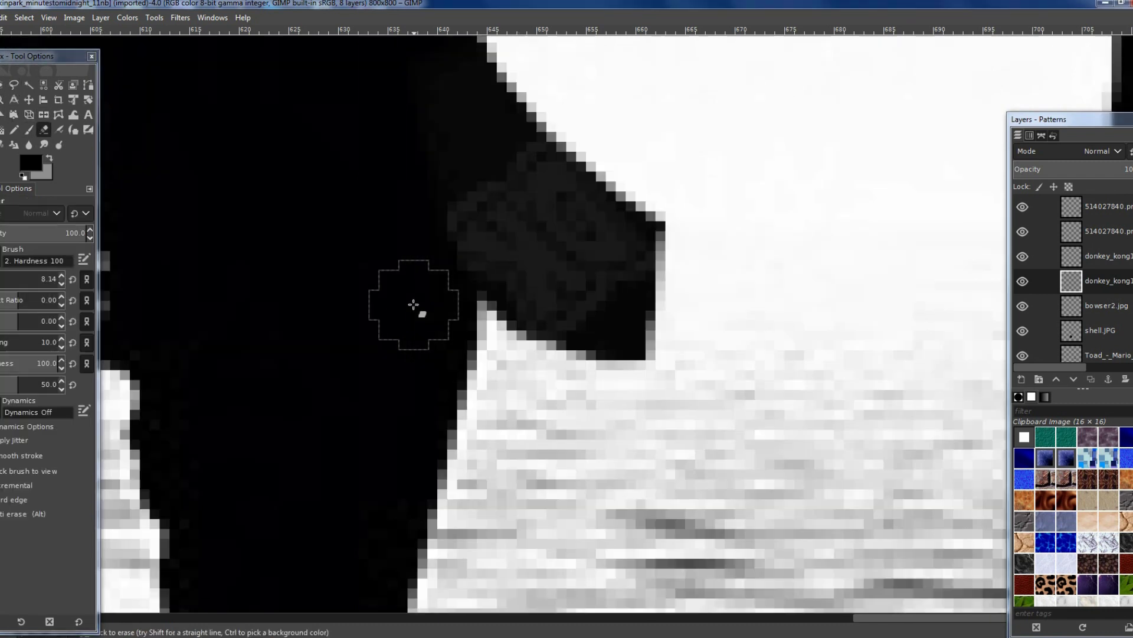
pyautogui.click(414, 97)
pyautogui.keyDown('ctrl'); pyautogui.scroll(-4, 412, 234); pyautogui.keyUp('ctrl')
pyautogui.press('c')
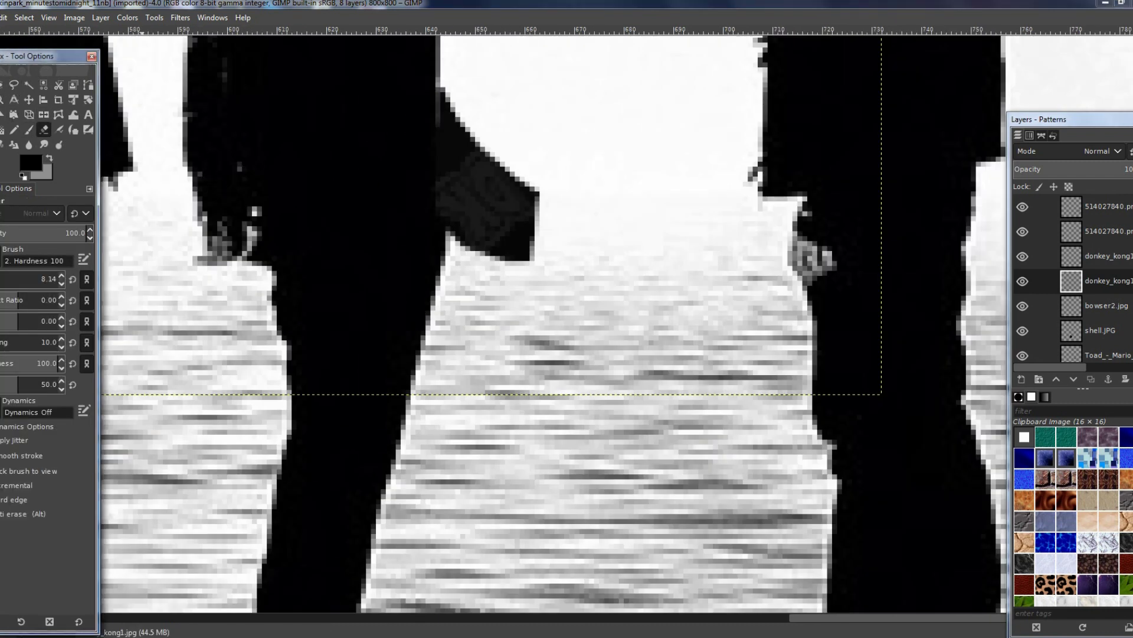
pyautogui.keyDown('ctrl'); pyautogui.scroll(6, 450, 126); pyautogui.keyUp('ctrl')
pyautogui.click(42, 145)
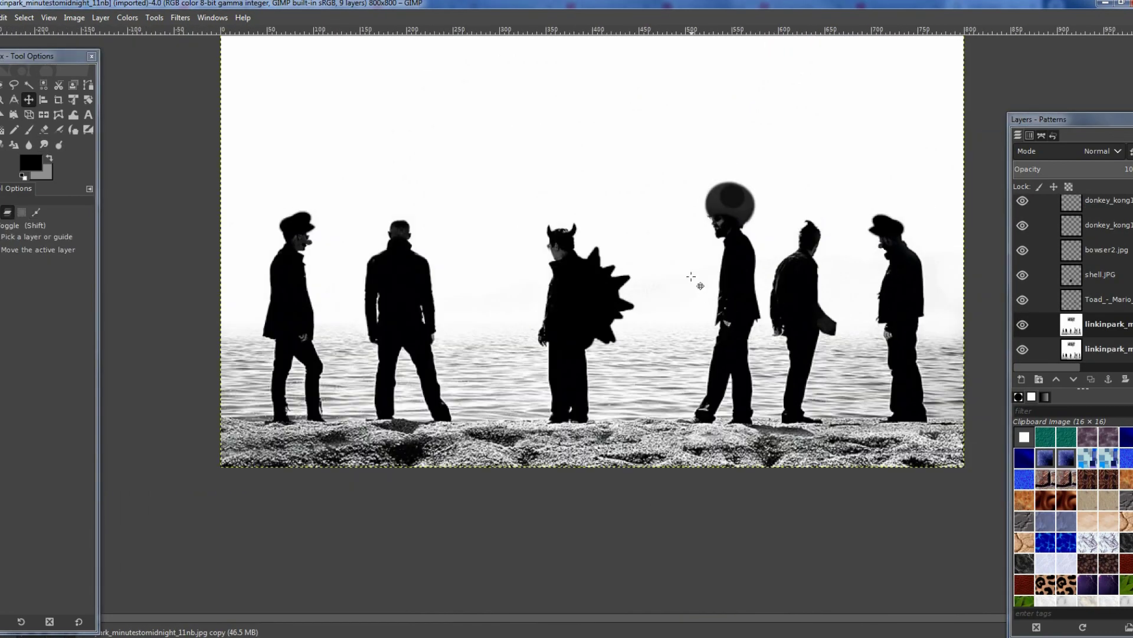
# - Add the yoshi__back_view picture from the desktop as a new layer above the album cover
pyautogui.scroll(5, 691, 276)
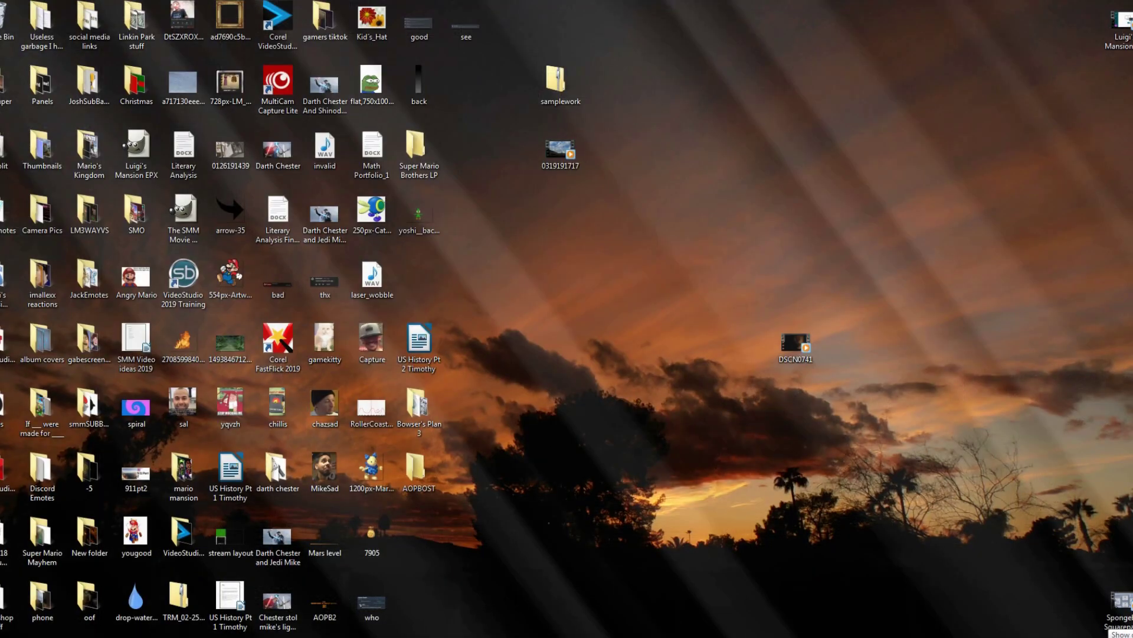
pyautogui.moveTo(417, 158); pyautogui.dragTo(417, 228)
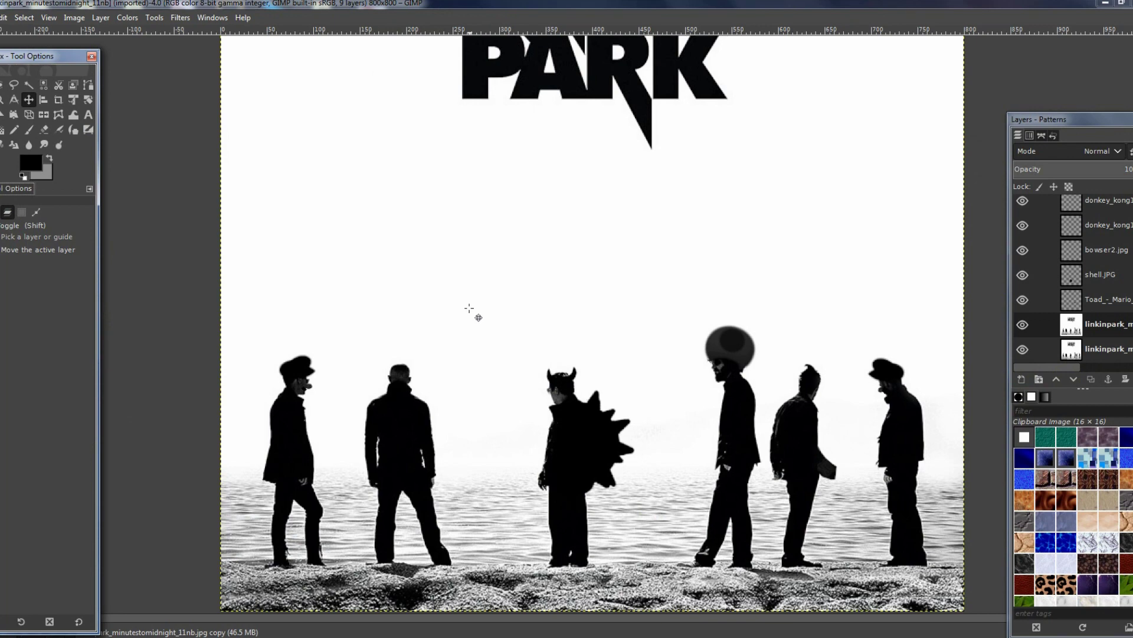
pyautogui.press('1')
pyautogui.press('Return')
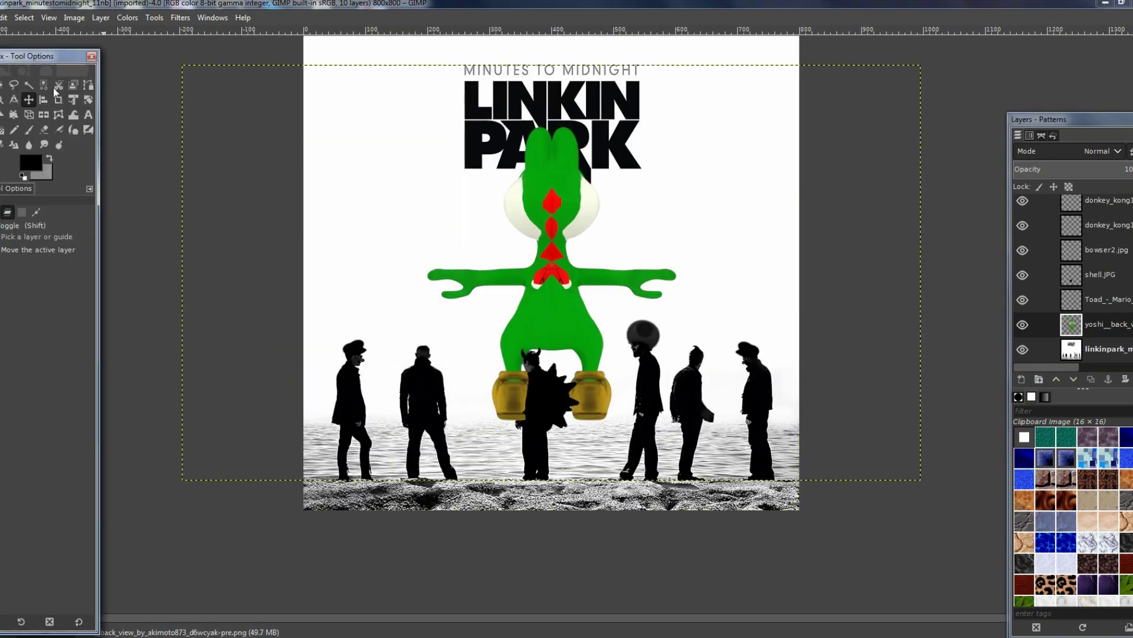
# - Select Yoshi's head with a rectangular selection, clear the rest of the layer, and remove the selection
pyautogui.press('r')
pyautogui.moveTo(470, 112); pyautogui.dragTo(629, 242)
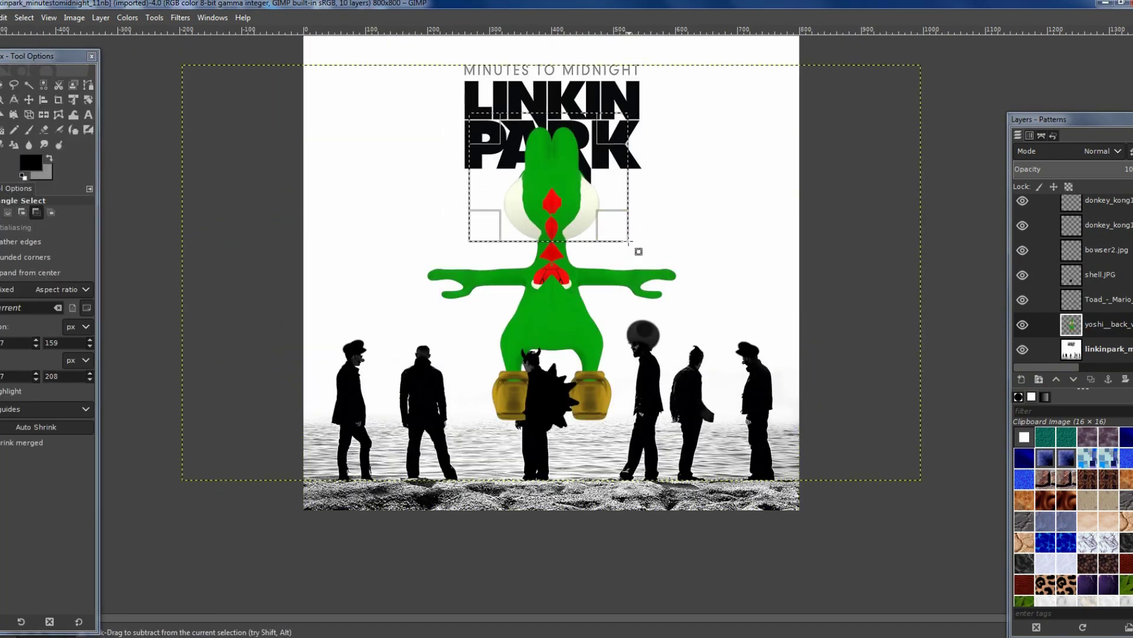
pyautogui.hotkey('ctrl', 'i')
pyautogui.press('Delete')
pyautogui.hotkey('ctrl', 'shift', 'a')
# - Scale the Yoshi layer to 366 × 206 pixels and align the head over the second man from the left
pyautogui.click(28, 100)
pyautogui.moveTo(518, 225); pyautogui.dragTo(333, 435)
pyautogui.hotkey('shift', 's')
pyautogui.moveTo(658, 303); pyautogui.dragTo(405, 385)
pyautogui.moveTo(291, 451); pyautogui.dragTo(425, 378)
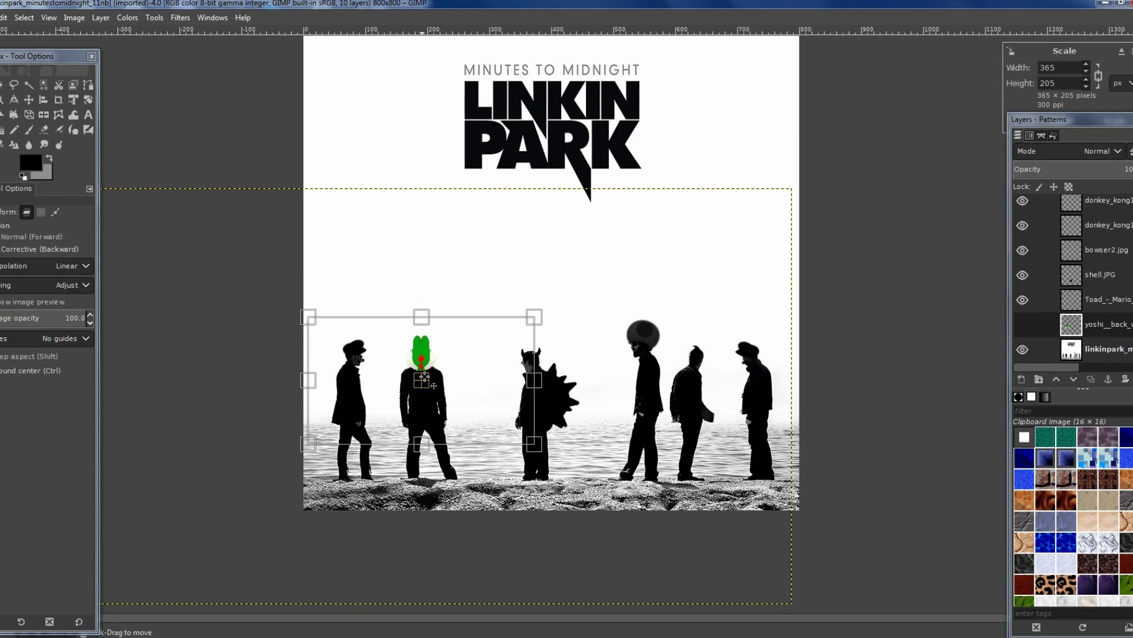
pyautogui.keyDown('ctrl'); pyautogui.scroll(5, 425, 378); pyautogui.keyUp('ctrl')
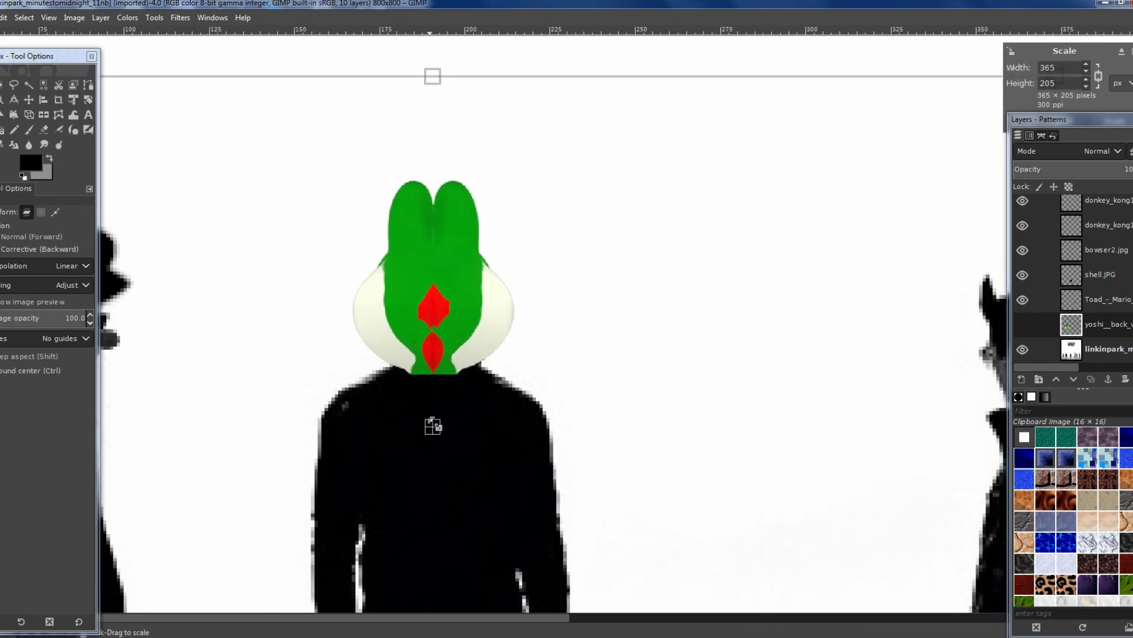
pyautogui.moveTo(1074, 123); pyautogui.dragTo(1068, 150)
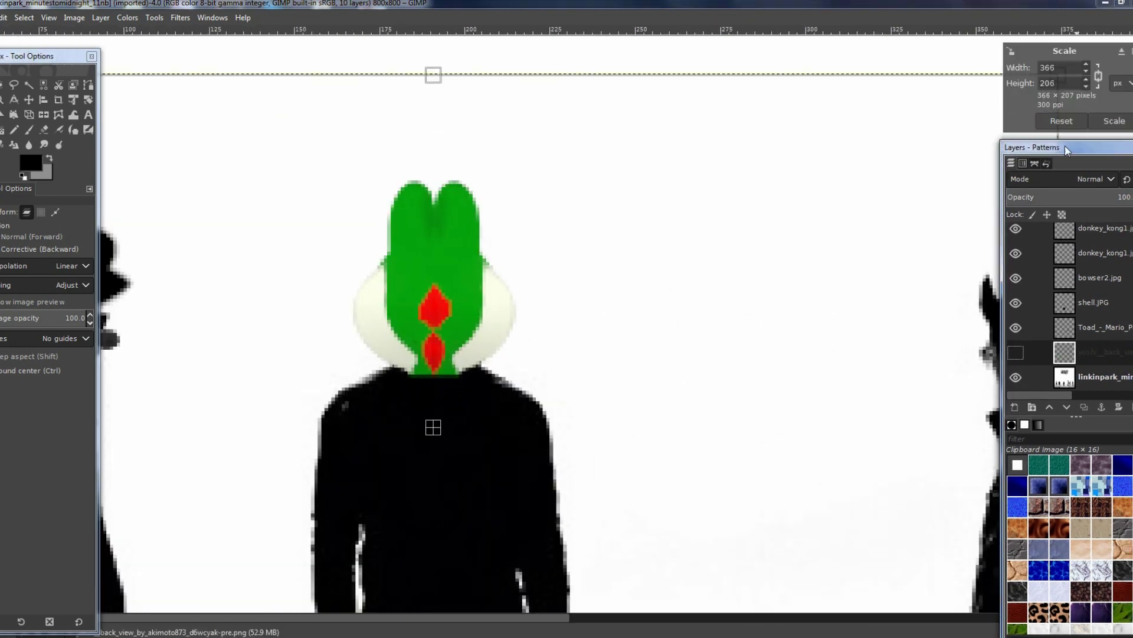
pyautogui.click(29, 99)
pyautogui.moveTo(434, 308); pyautogui.dragTo(437, 309)
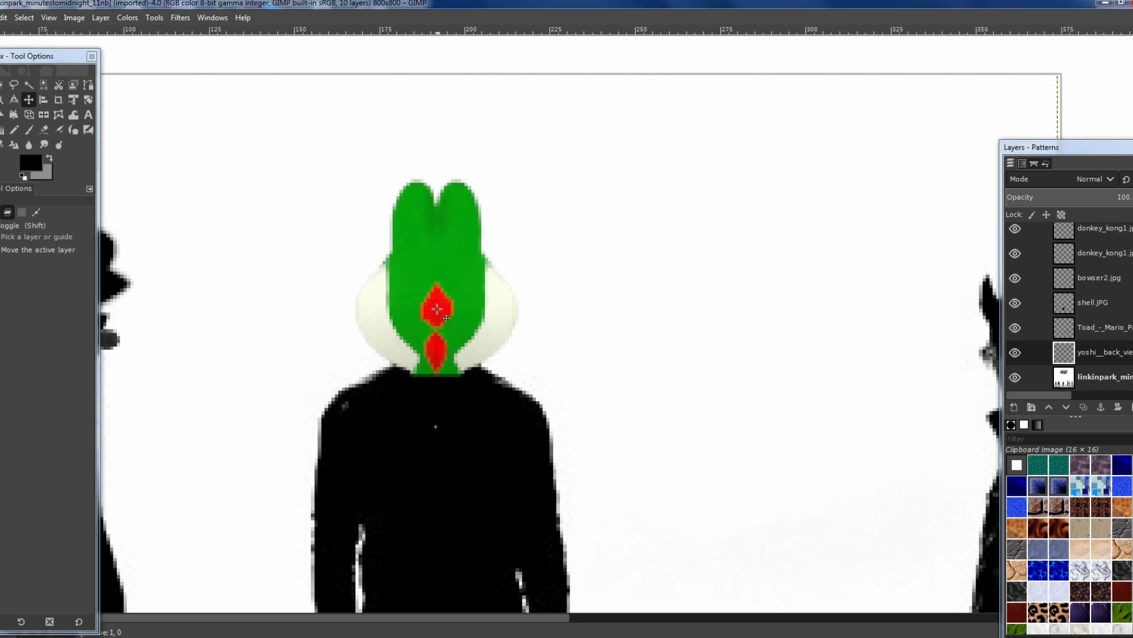
# - Colorize Yoshi's head with the near-black color 0b0b0b
pyautogui.click(128, 18)
pyautogui.click(126, 345)
pyautogui.click(908, 316)
pyautogui.moveTo(826, 355); pyautogui.dragTo(774, 371)
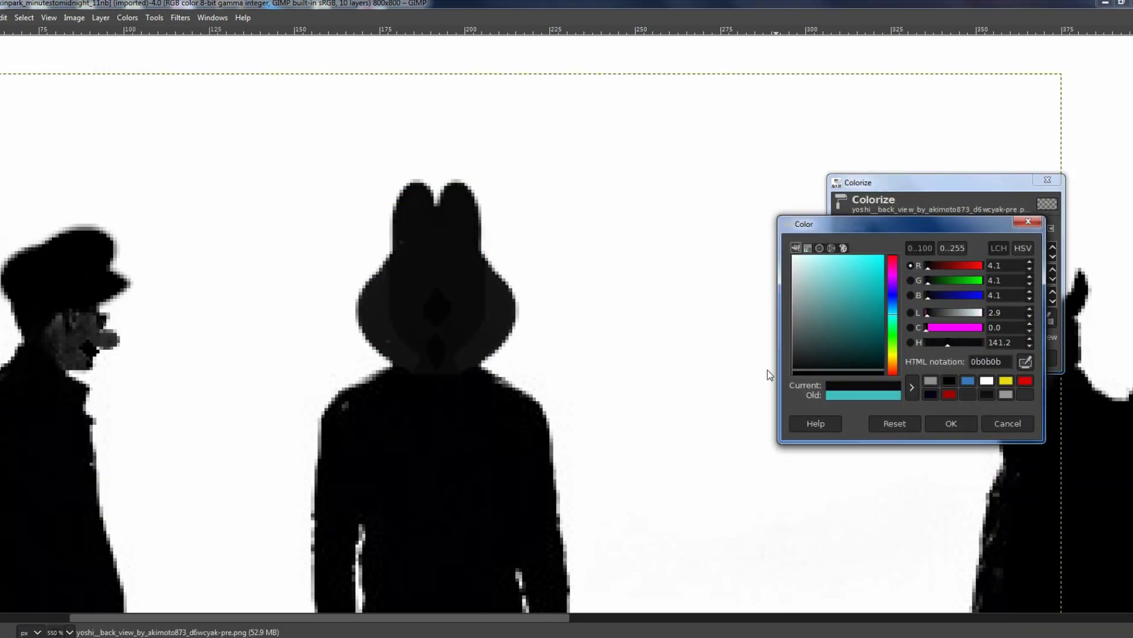
pyautogui.click(942, 421)
pyautogui.press('Return')
pyautogui.press('Tab')
# - Merge the Yoshi layer down into the album cover layer and smudge the join between the head and the collar
pyautogui.scroll(6, 488, 385)
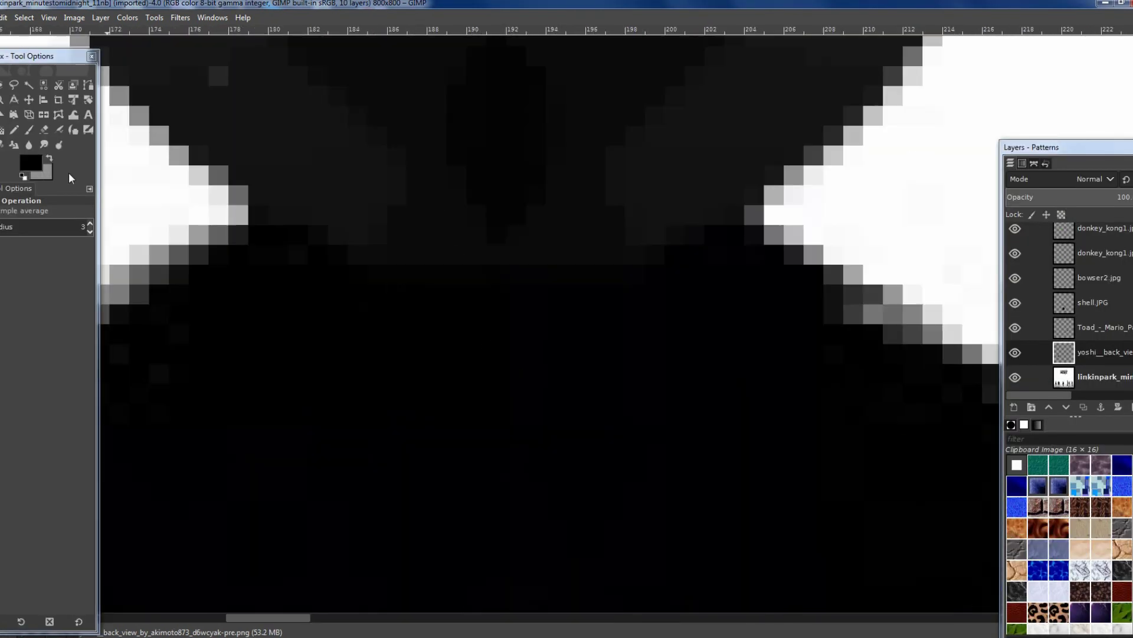
pyautogui.click(44, 144)
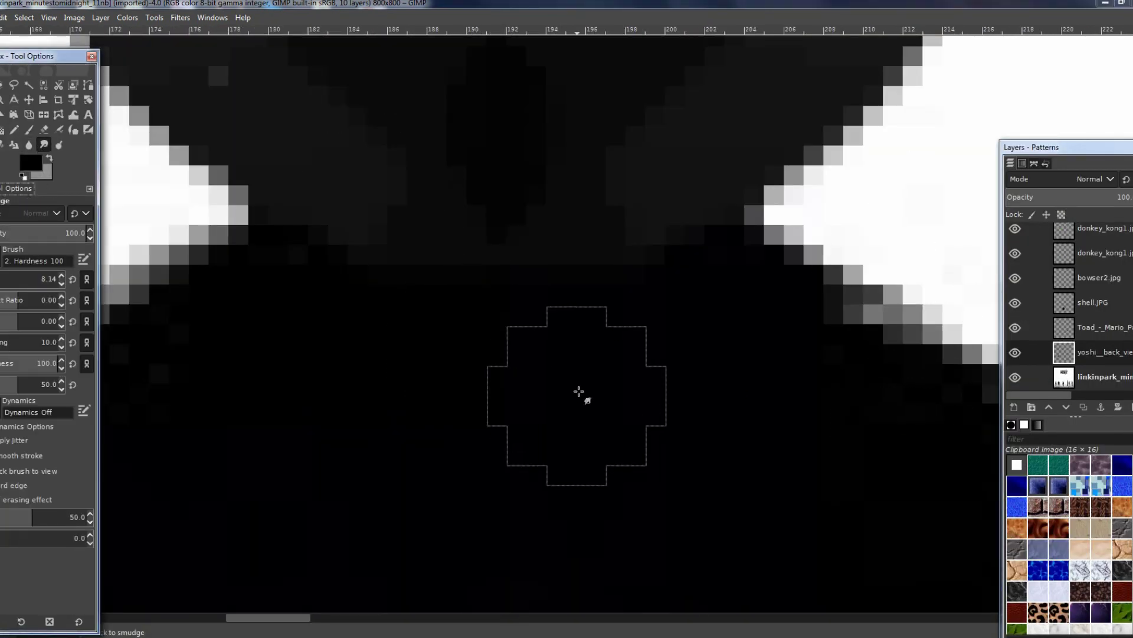
pyautogui.rightClick(1039, 351)
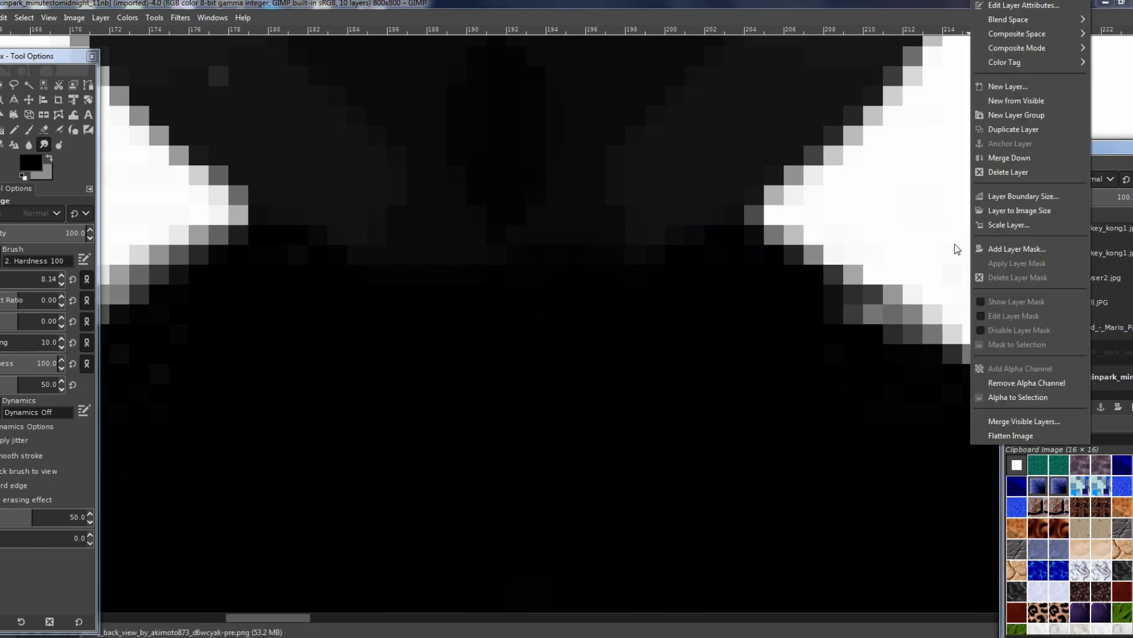
pyautogui.click(1013, 124)
pyautogui.moveTo(287, 299)
pyautogui.mouseDown()
pyautogui.moveTo(512, 280)
pyautogui.moveTo(641, 298)
pyautogui.mouseUp()
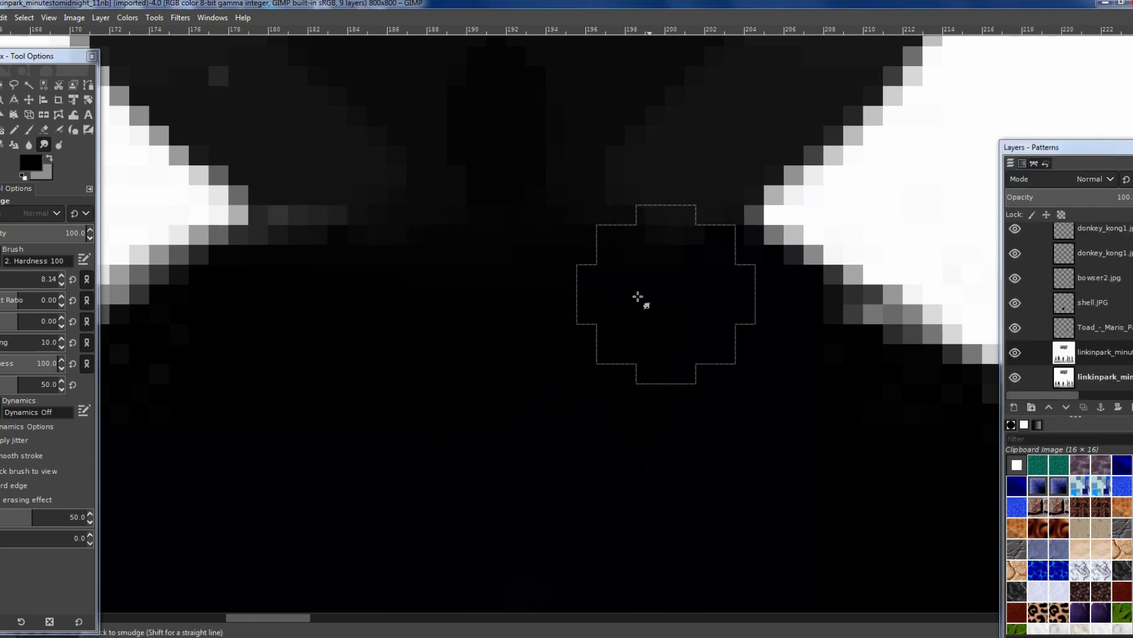
pyautogui.scroll(-10, 718, 380)
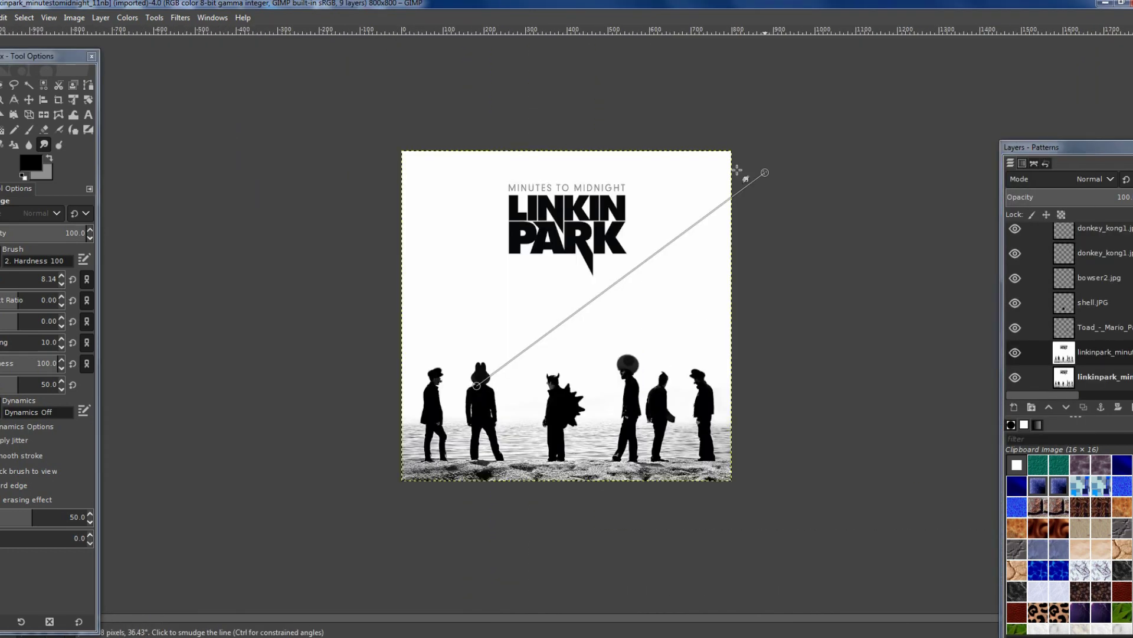
# - Add a letter M in 62 px Sans-serif Bold and place it just before the Minutes to Midnight title
pyautogui.scroll(4, 526, 182)
pyautogui.click(88, 115)
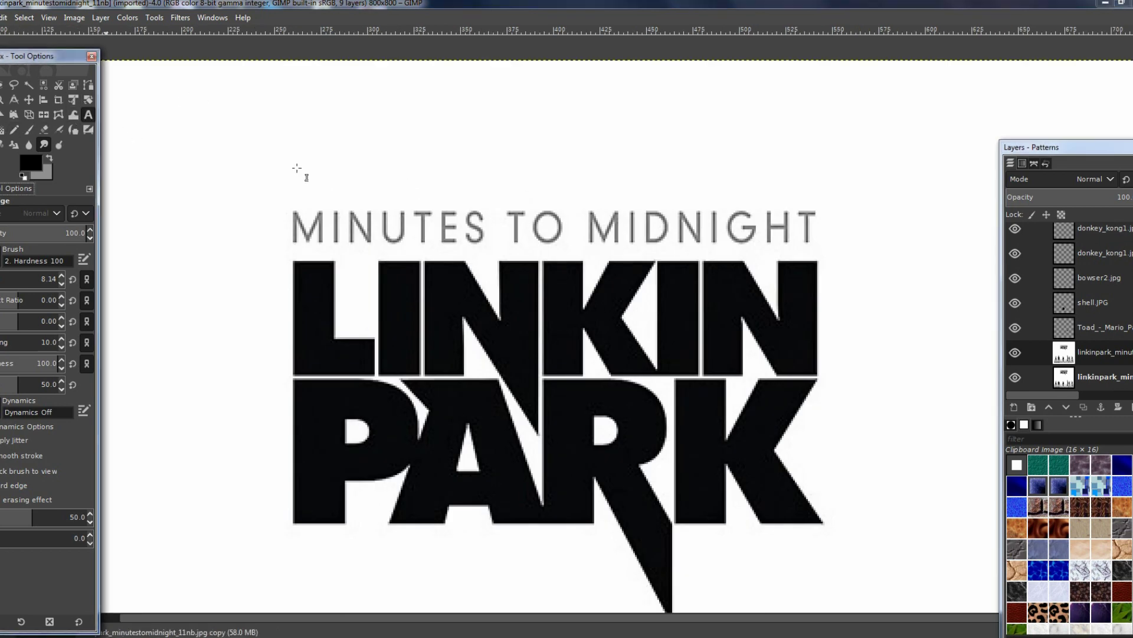
pyautogui.click(292, 164)
pyautogui.write('M')
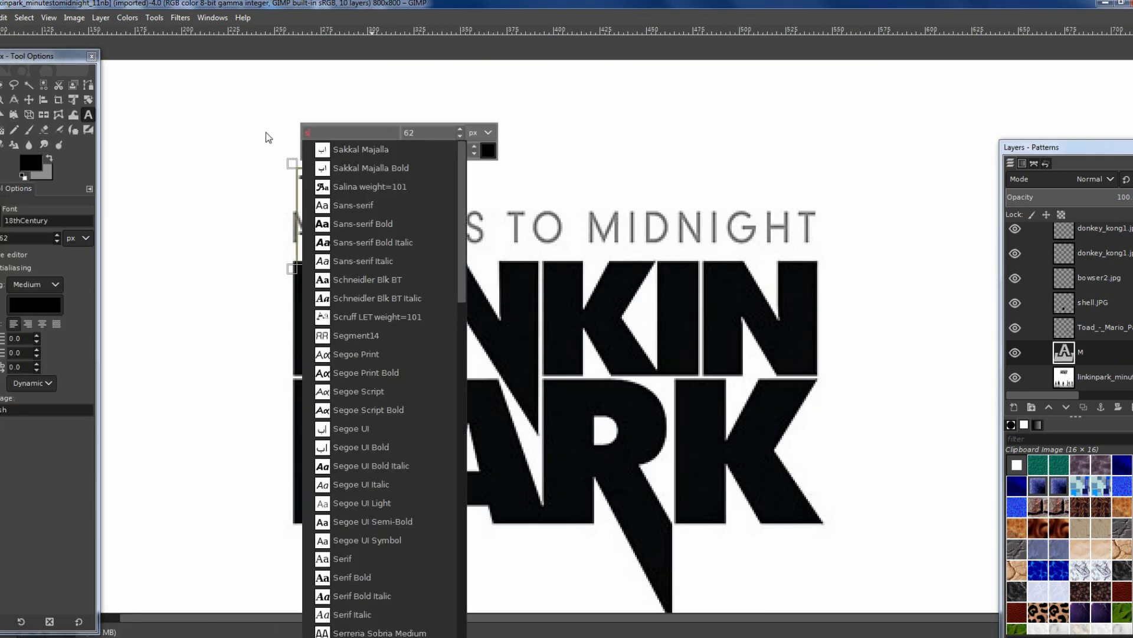
pyautogui.press('Down')
pyautogui.press('Down')
pyautogui.press('Down')
pyautogui.press('Down')
pyautogui.press('Down')
pyautogui.press('Return')
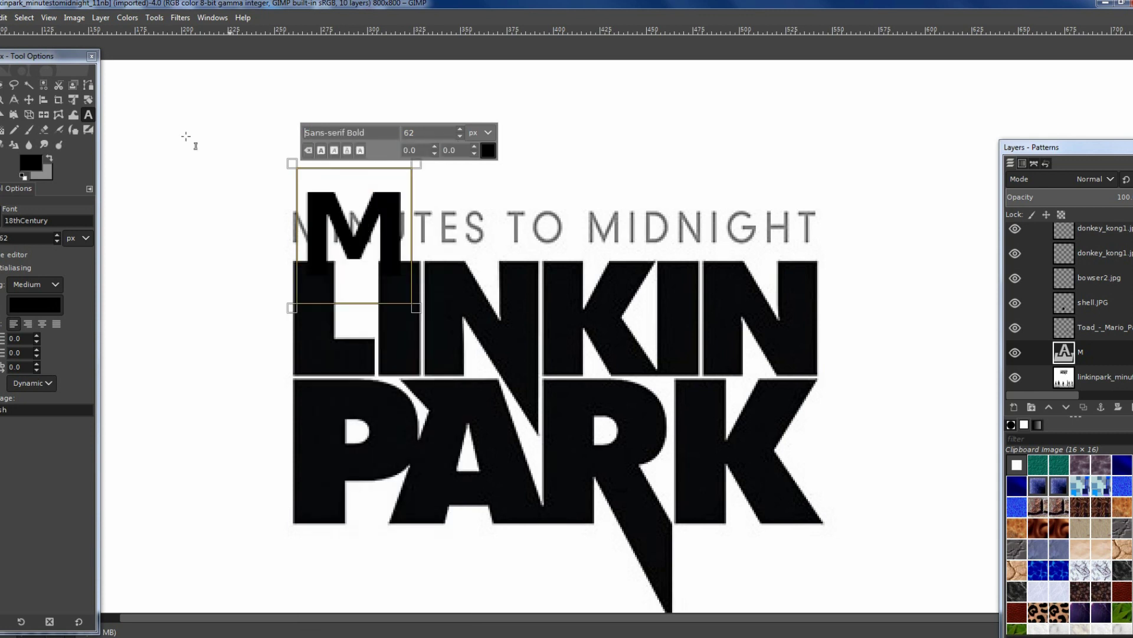
pyautogui.press('m')
pyautogui.moveTo(362, 241); pyautogui.dragTo(255, 212)
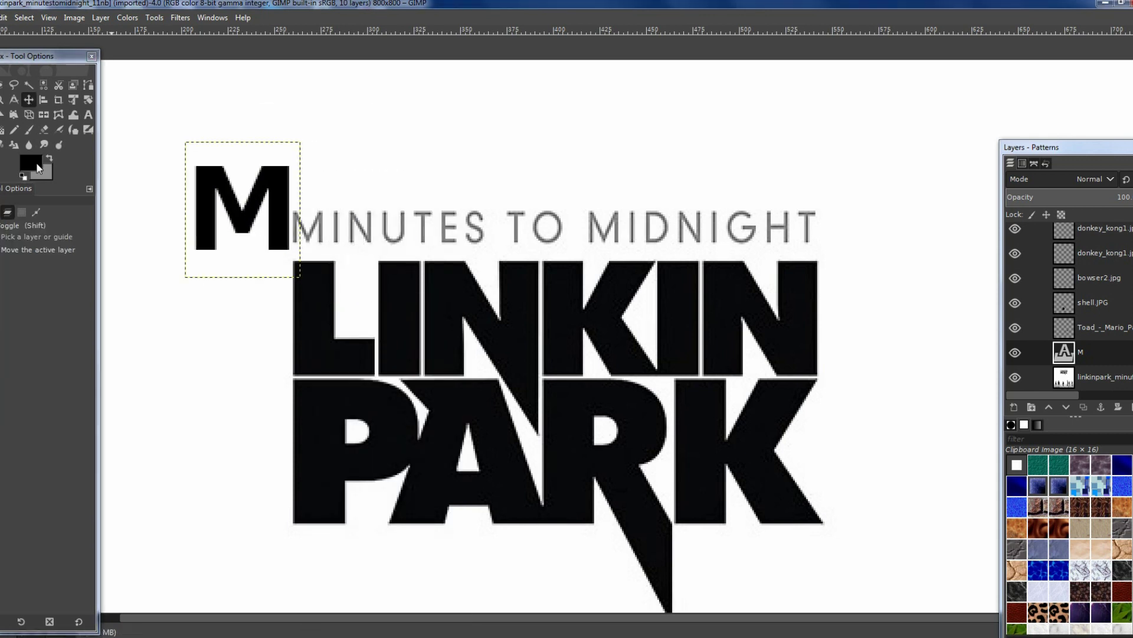
# - Set the letter M's text color to a medium gray similar to the Minutes to Midnight title
pyautogui.scroll(2, 260, 225)
pyautogui.press('t')
pyautogui.click(301, 144)
pyautogui.scroll(-1, 301, 144)
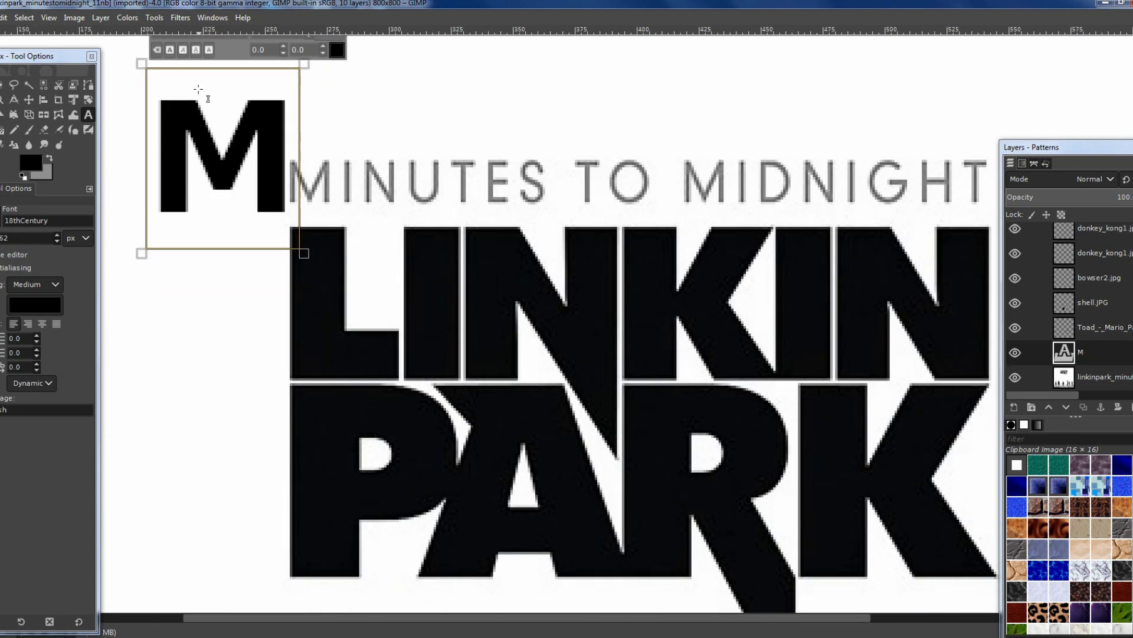
pyautogui.click(334, 125)
pyautogui.moveTo(238, 161); pyautogui.dragTo(221, 125)
pyautogui.click(378, 235)
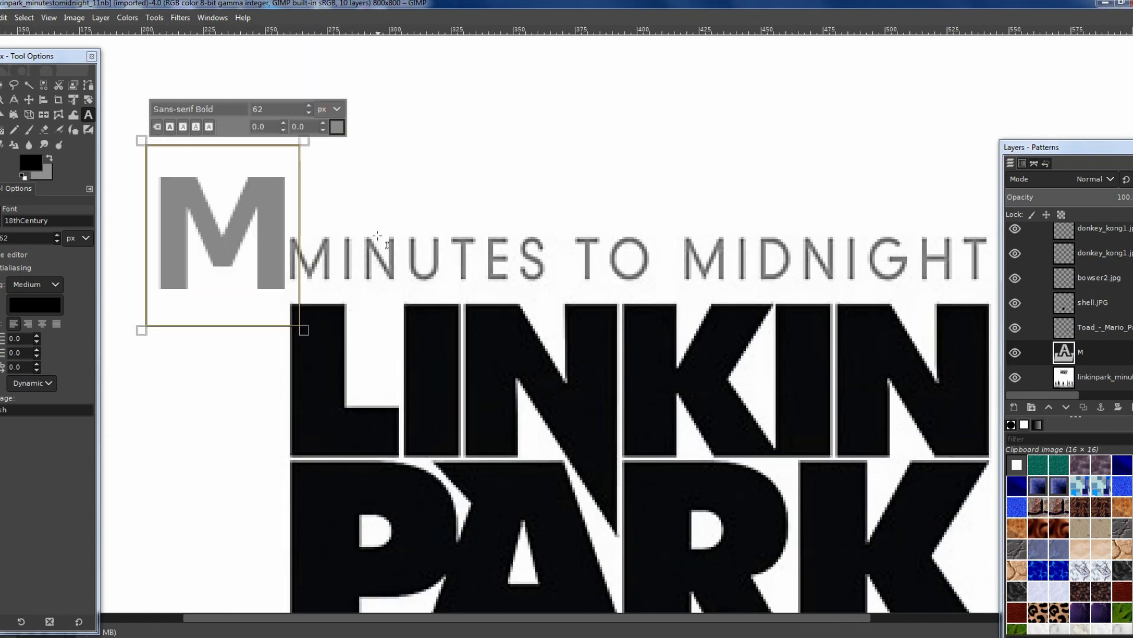
# - Reduce the letter M to 17 px and move it right beside the start of the Minutes to Midnight title
pyautogui.scroll(-20, 307, 108)
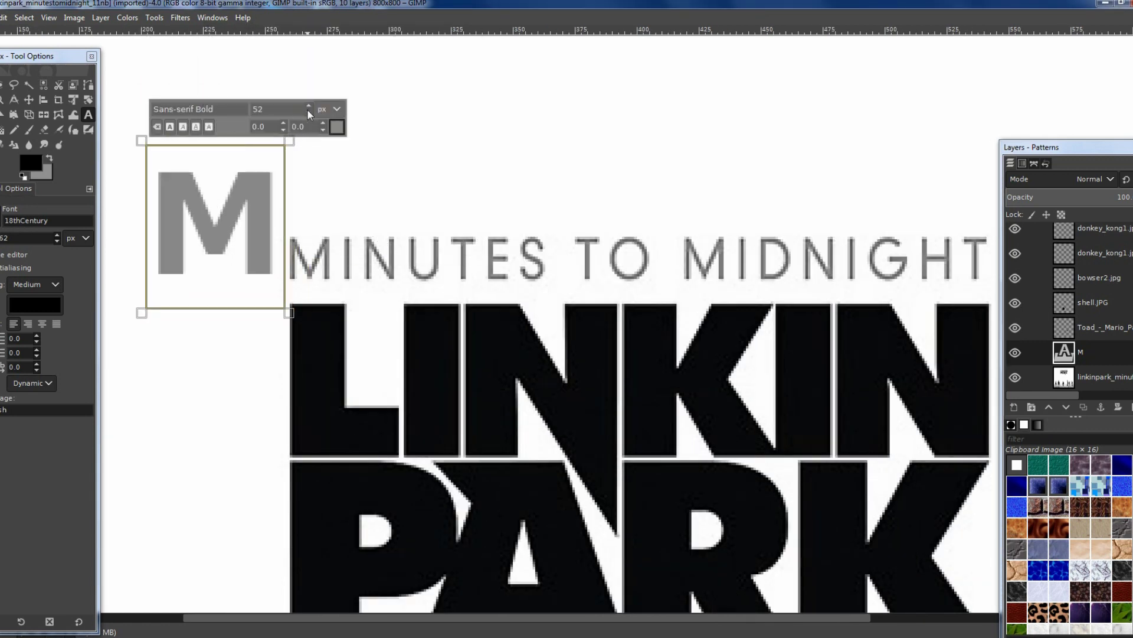
pyautogui.press('m')
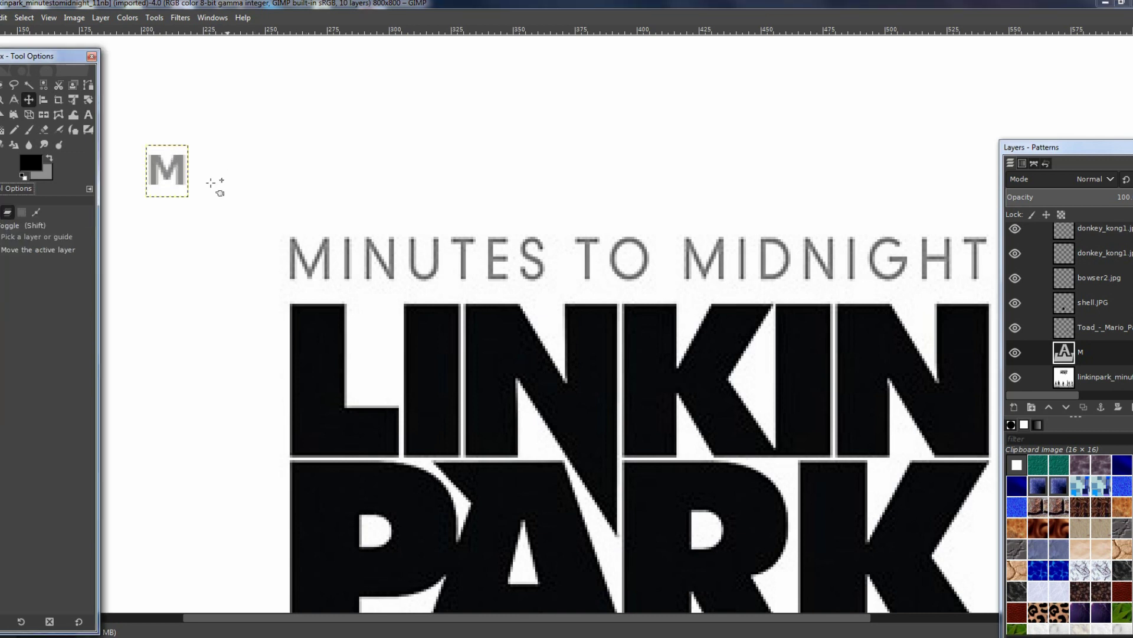
pyautogui.moveTo(140, 153); pyautogui.dragTo(236, 248)
# - Format the letter M in Uni Sans weight=255 at 23 px with a darker gray text color
pyautogui.press('t')
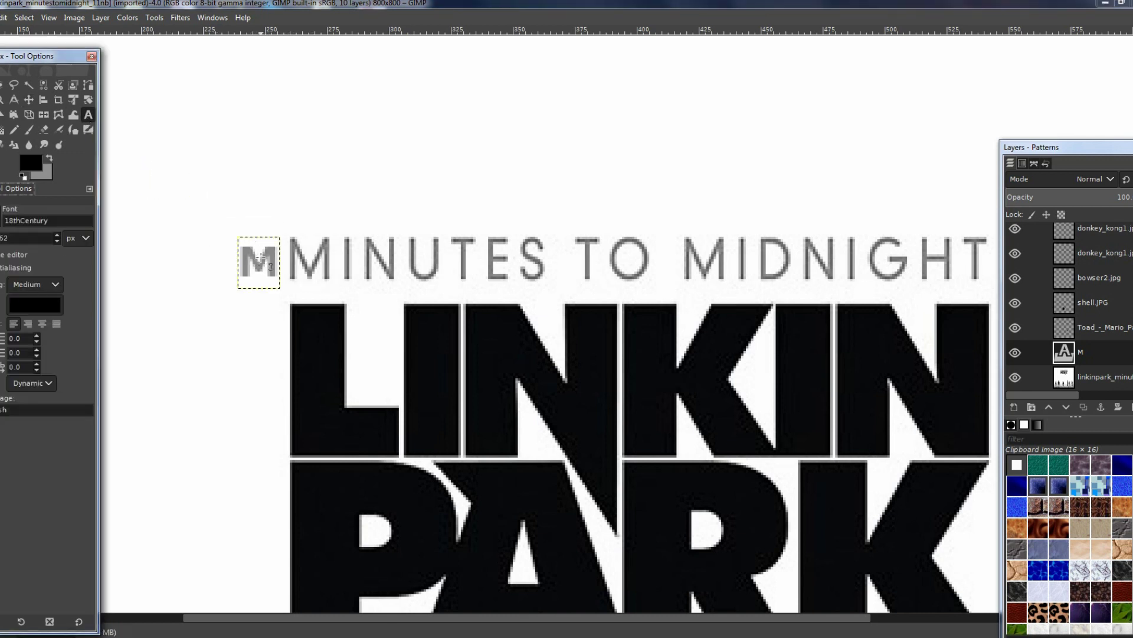
pyautogui.click(247, 255)
pyautogui.write('u')
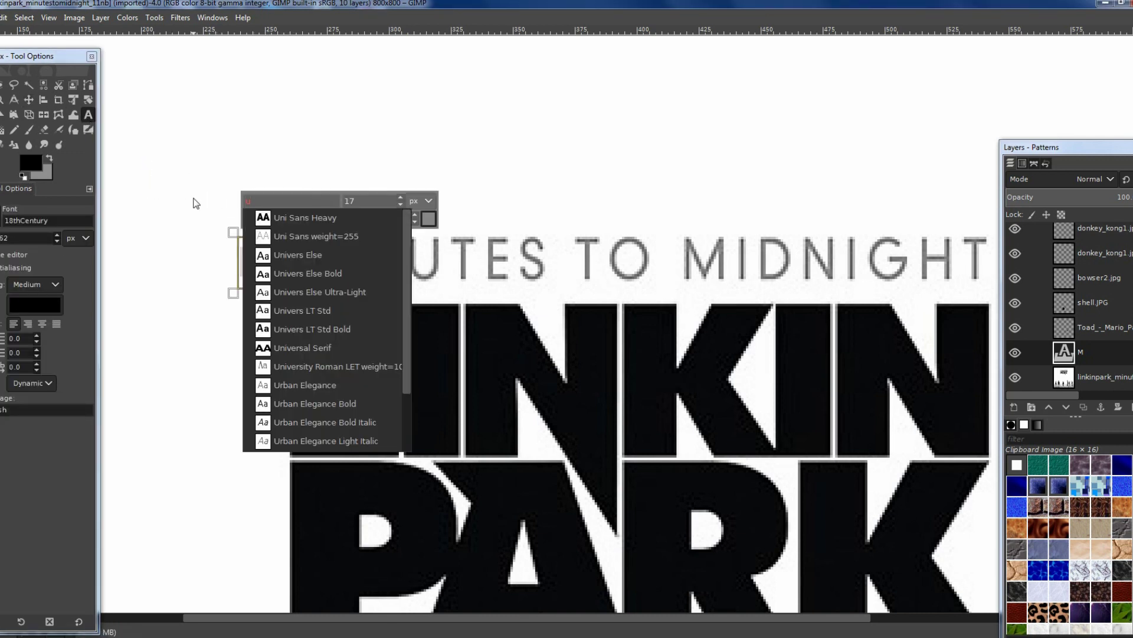
pyautogui.press('Down')
pyautogui.press('Return')
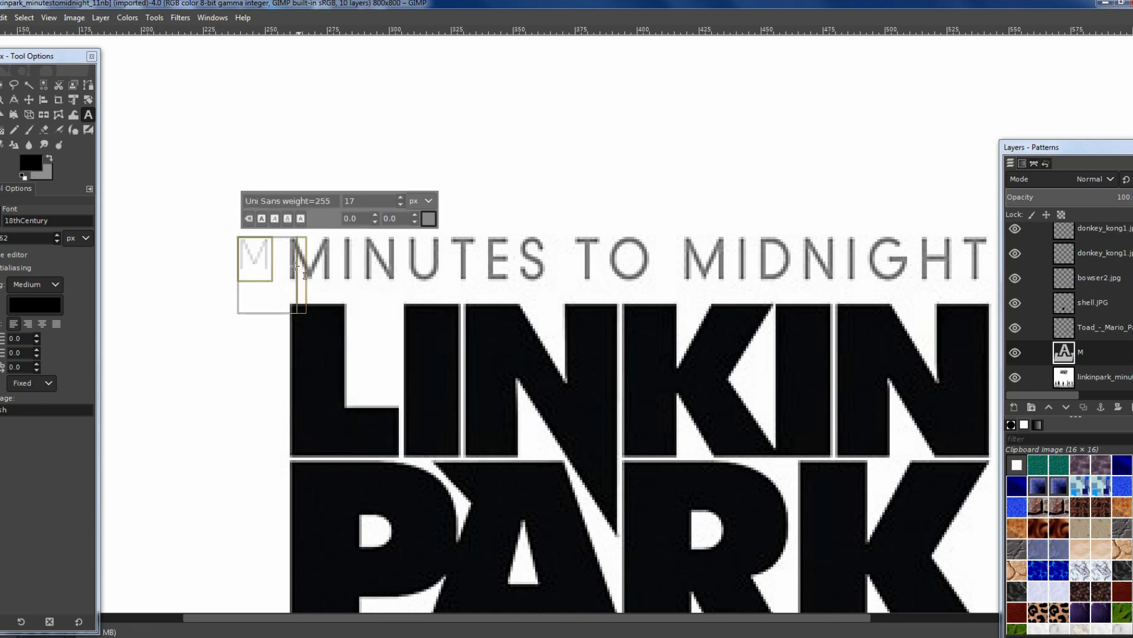
pyautogui.scroll(6, 403, 197)
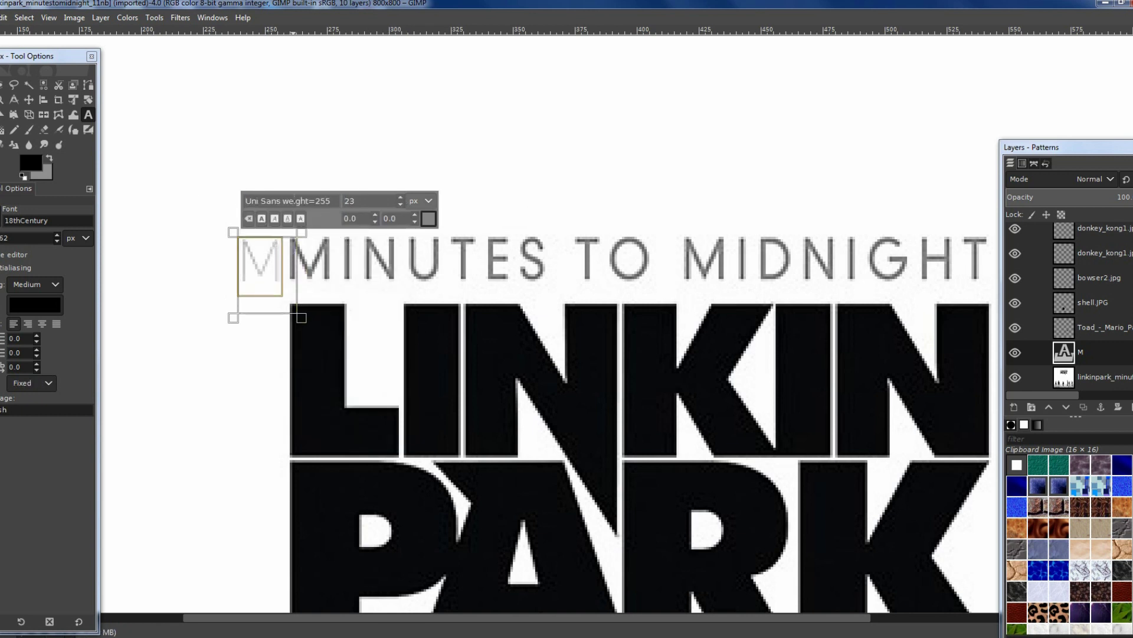
pyautogui.click(429, 219)
pyautogui.click(465, 322)
# - Try the letter M in Uni Sans Heavy and in bold Uni Sans weight=255
pyautogui.write('u')
pyautogui.press('Down')
pyautogui.press('Return')
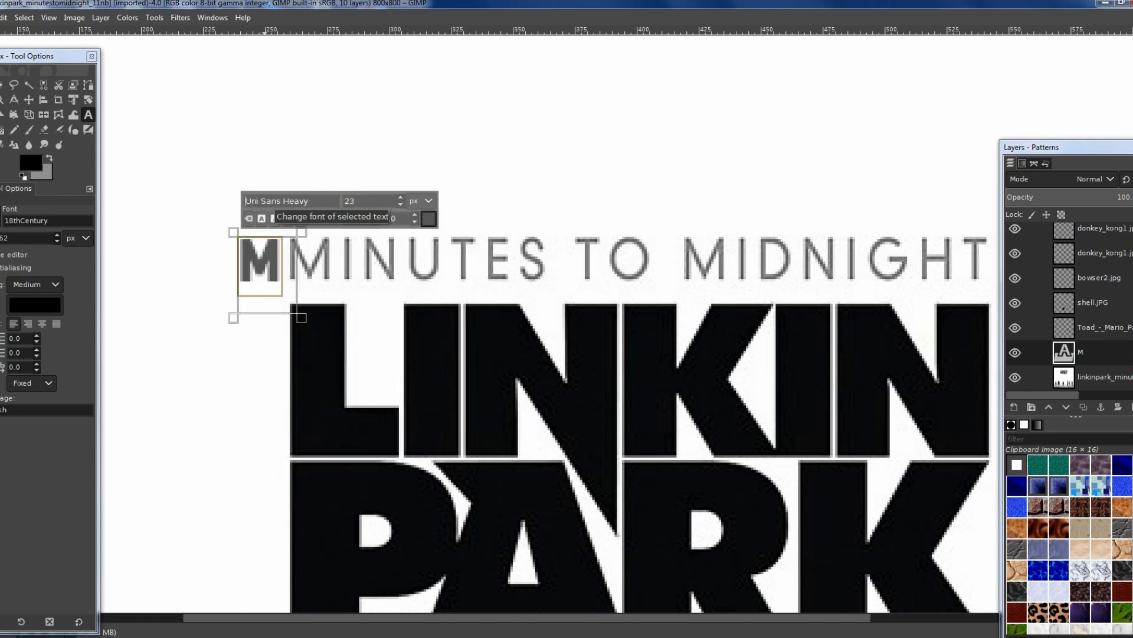
pyautogui.press('Down')
pyautogui.press('Return')
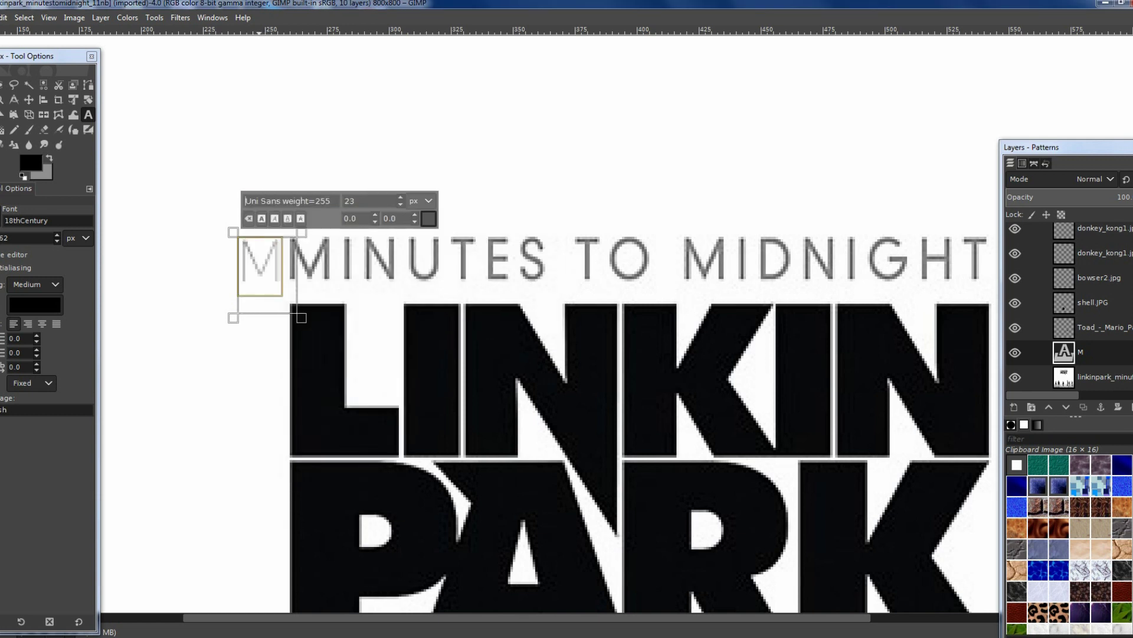
pyautogui.click(262, 220)
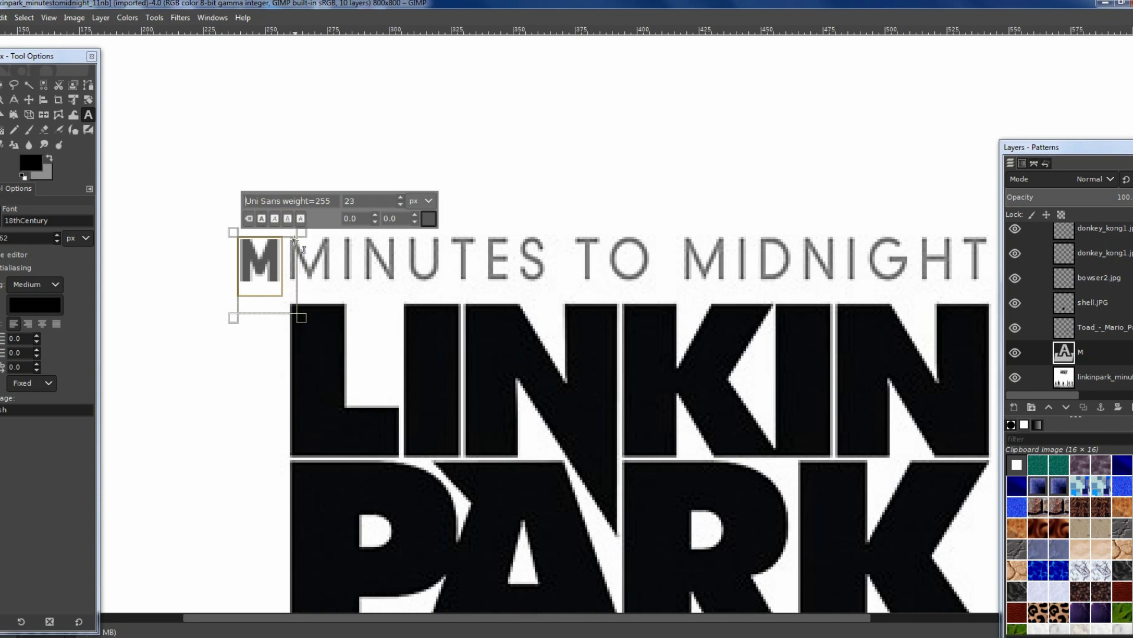
# - Compare the other Uni fonts on the letter M and return to Uni Sans weight=255
pyautogui.click(311, 201)
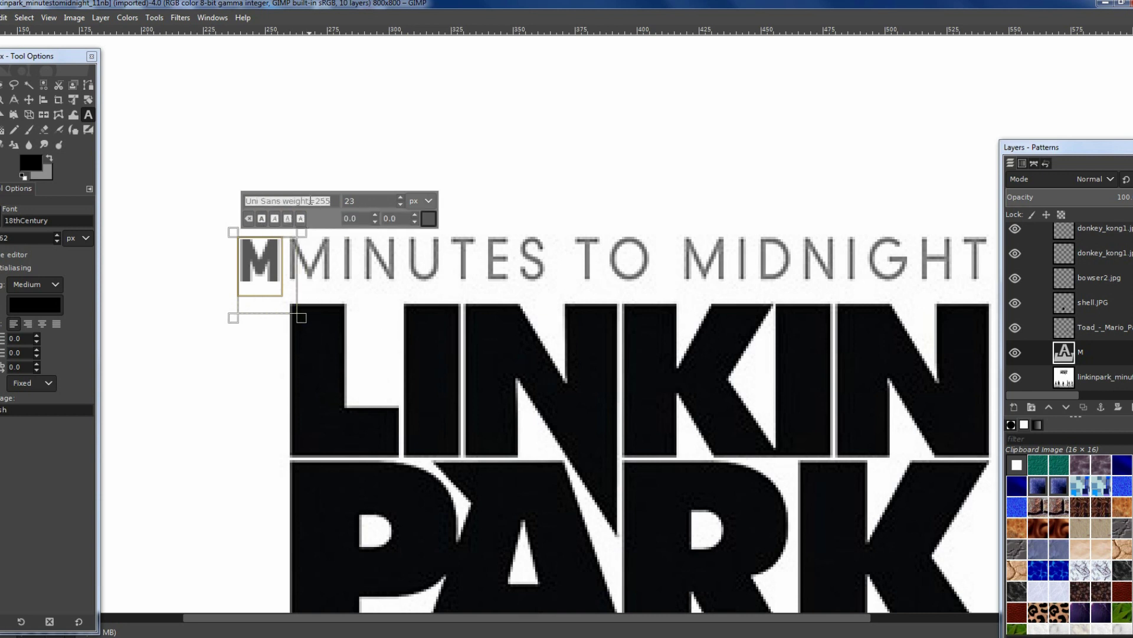
pyautogui.press('Down')
pyautogui.press('Down')
pyautogui.press('Down')
pyautogui.press('Down')
pyautogui.press('Down')
pyautogui.press('Down')
pyautogui.press('Down')
pyautogui.press('Return')
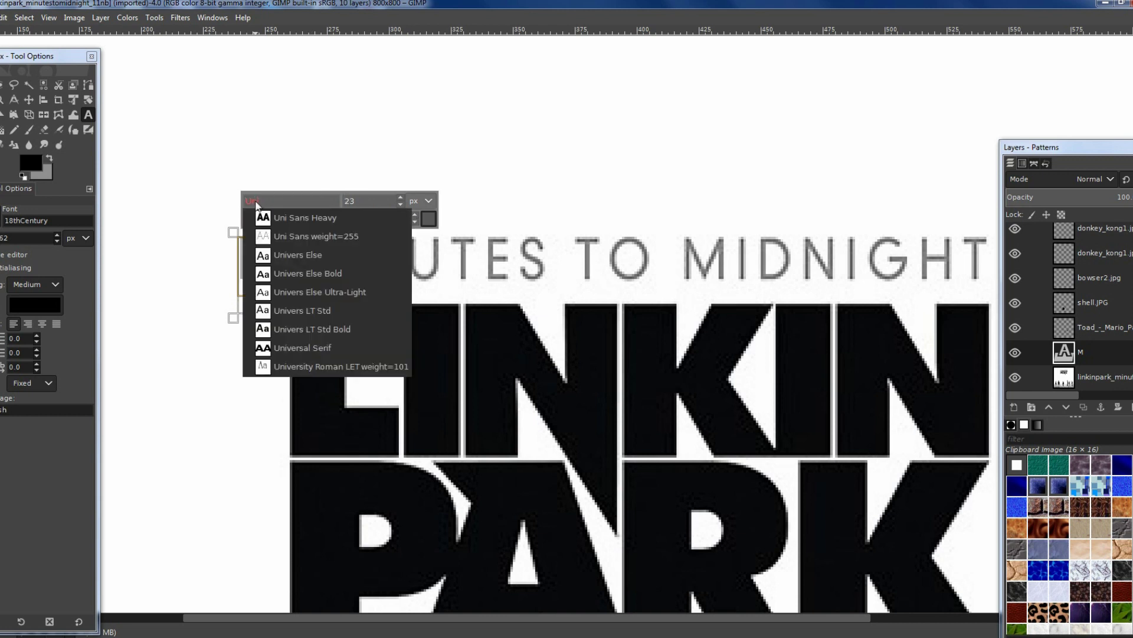
pyautogui.click(270, 236)
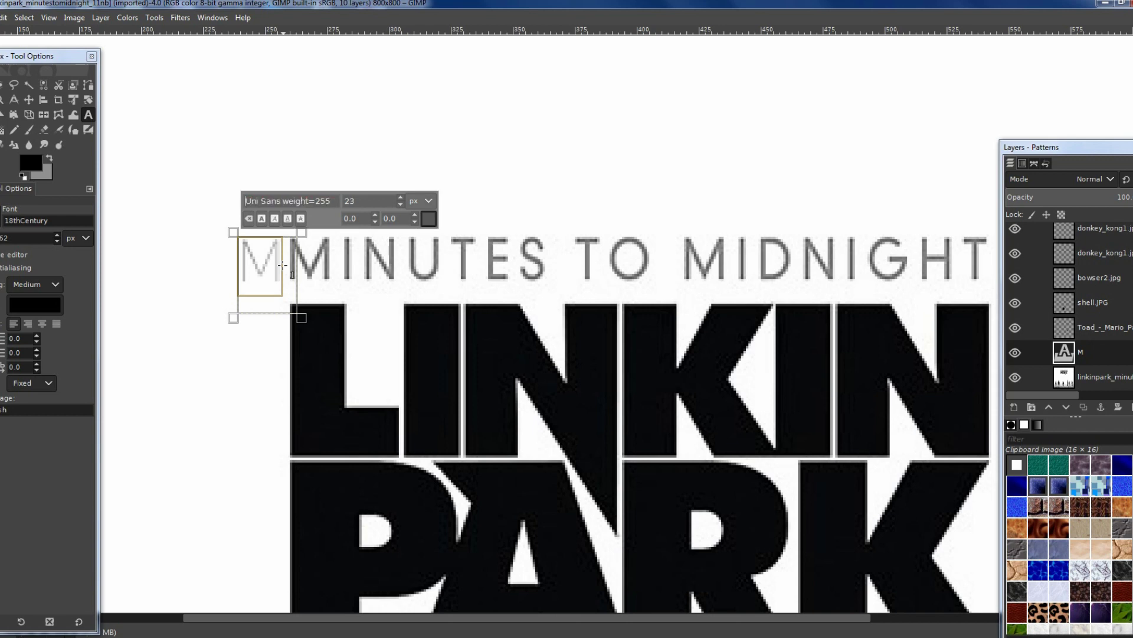
# - Replace the letter M with the text BROTHERS and move it above the Minutes to Midnight title
pyautogui.scroll(-2, 322, 295)
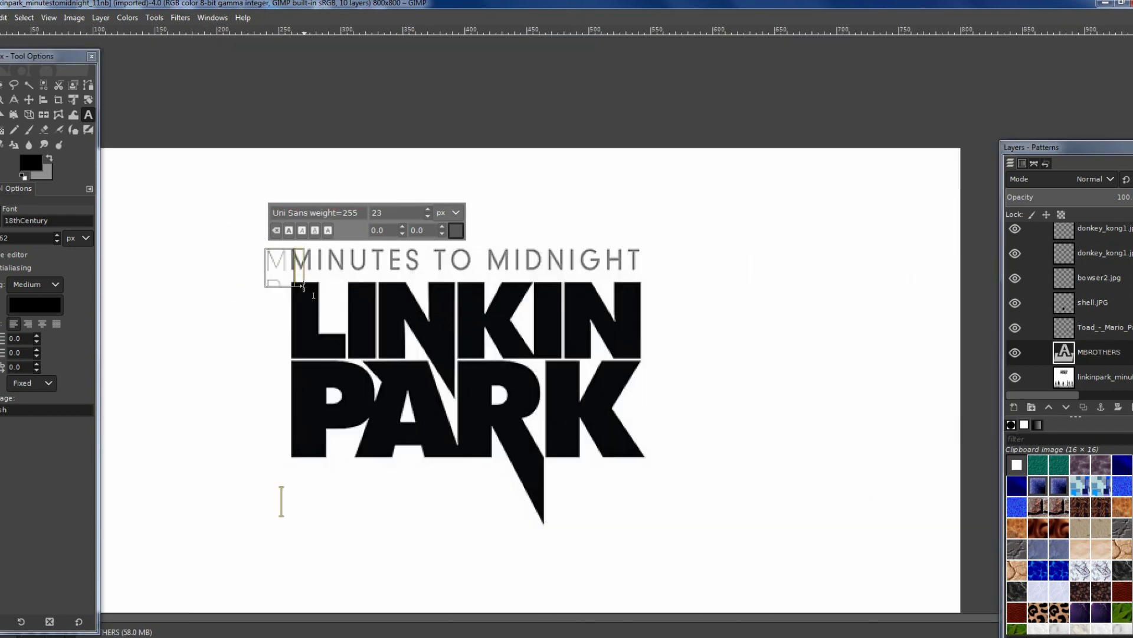
pyautogui.scroll(2, 350, 278)
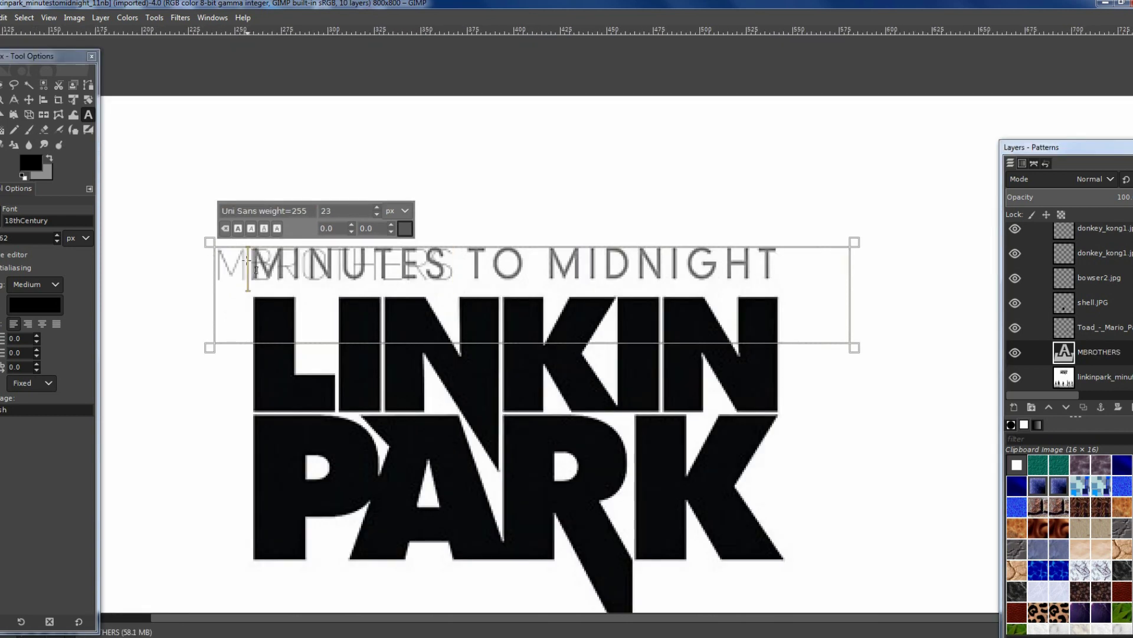
pyautogui.press('BackSpace')
pyautogui.press('m')
pyautogui.moveTo(242, 268); pyautogui.dragTo(416, 216)
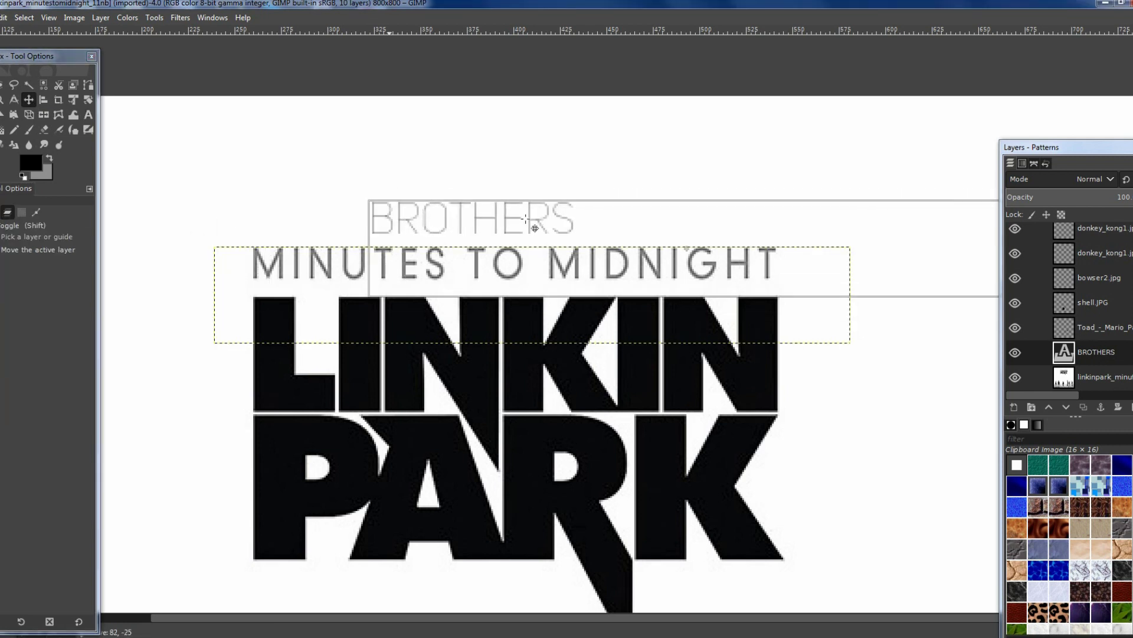
# - Make the BROTHERS text bold and give it a lighter gray color
pyautogui.press('t')
pyautogui.click(372, 223)
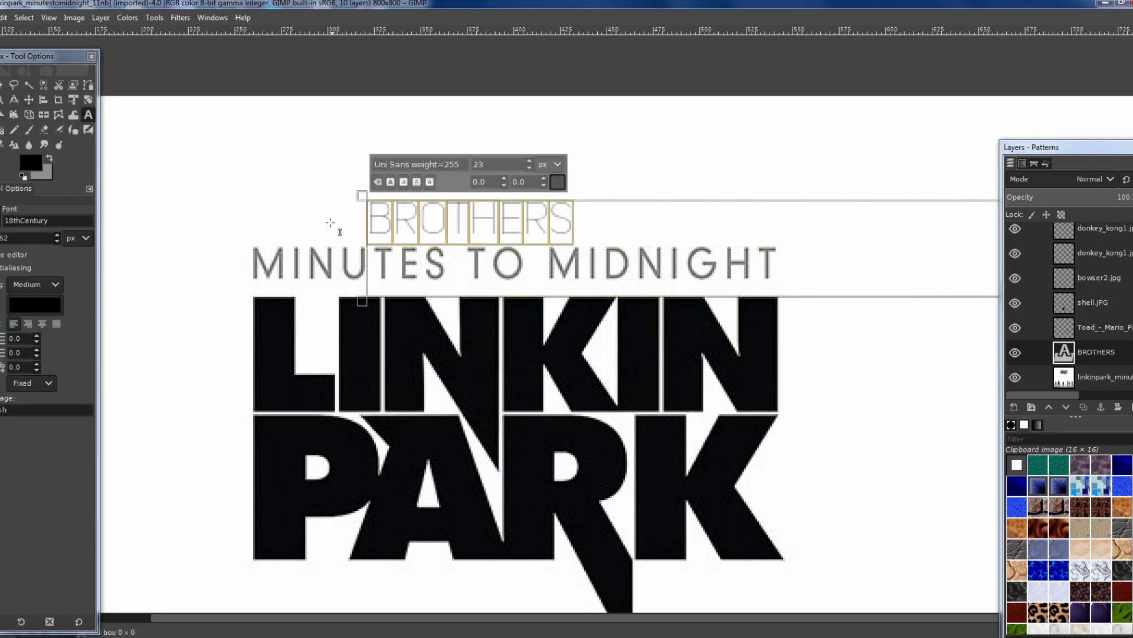
pyautogui.click(390, 181)
pyautogui.click(557, 182)
pyautogui.click(597, 286)
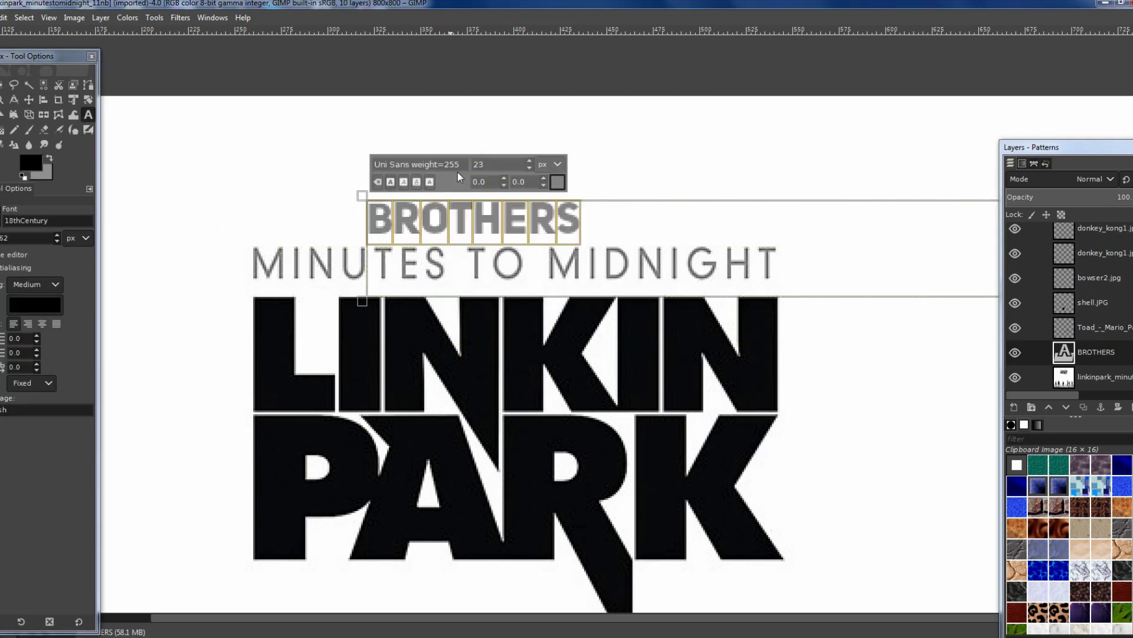
# - Set the BROTHERS text's kerning to 22.0 and move it over the Minutes to Midnight title
pyautogui.scroll(20, 542, 179)
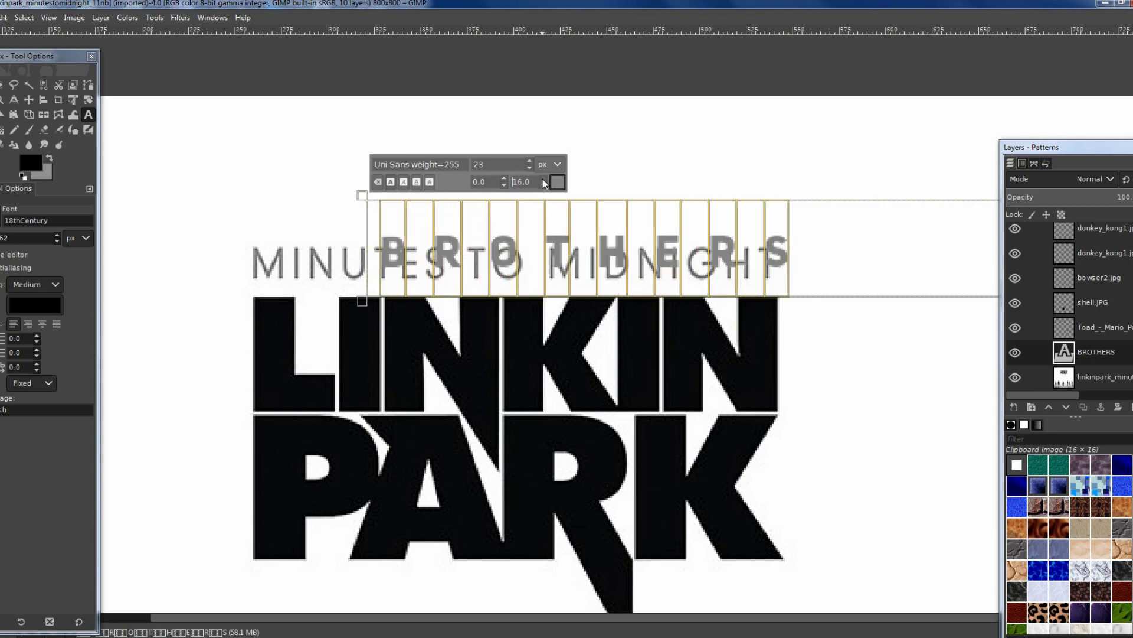
pyautogui.press('m')
pyautogui.moveTo(459, 253); pyautogui.dragTo(346, 295)
# - Hide the BROTHERS layer and paint over the Minutes to Midnight title with the background white on the album cover layer
pyautogui.click(1015, 352)
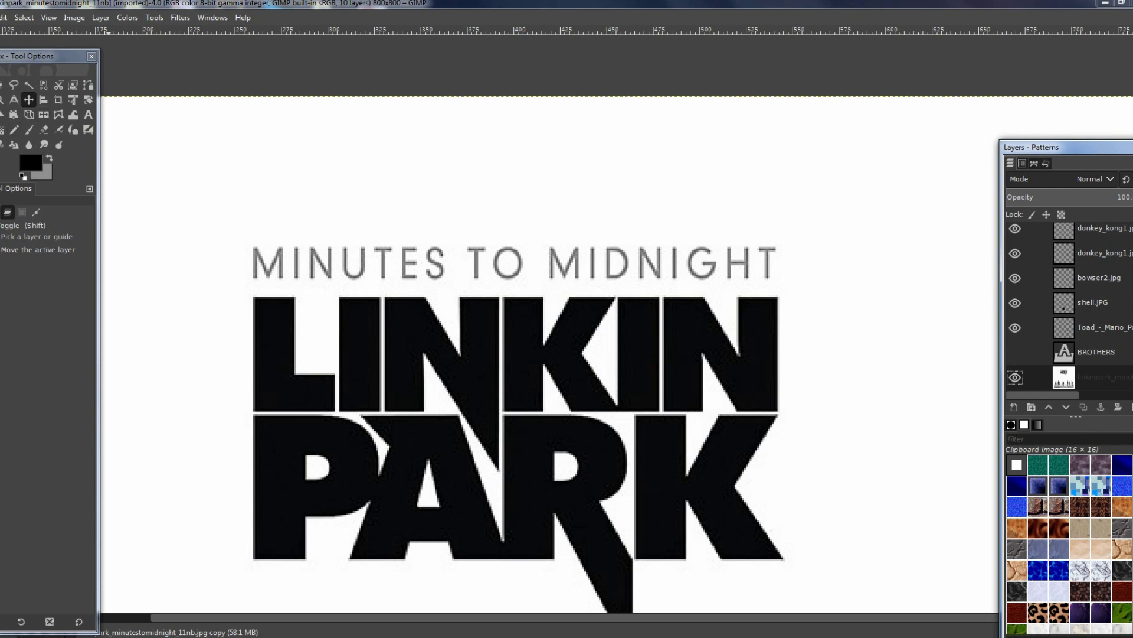
pyautogui.press('n')
pyautogui.keyDown('ctrl'); pyautogui.click(477, 244); pyautogui.keyUp('ctrl')
pyautogui.moveTo(254, 251); pyautogui.dragTo(389, 251)
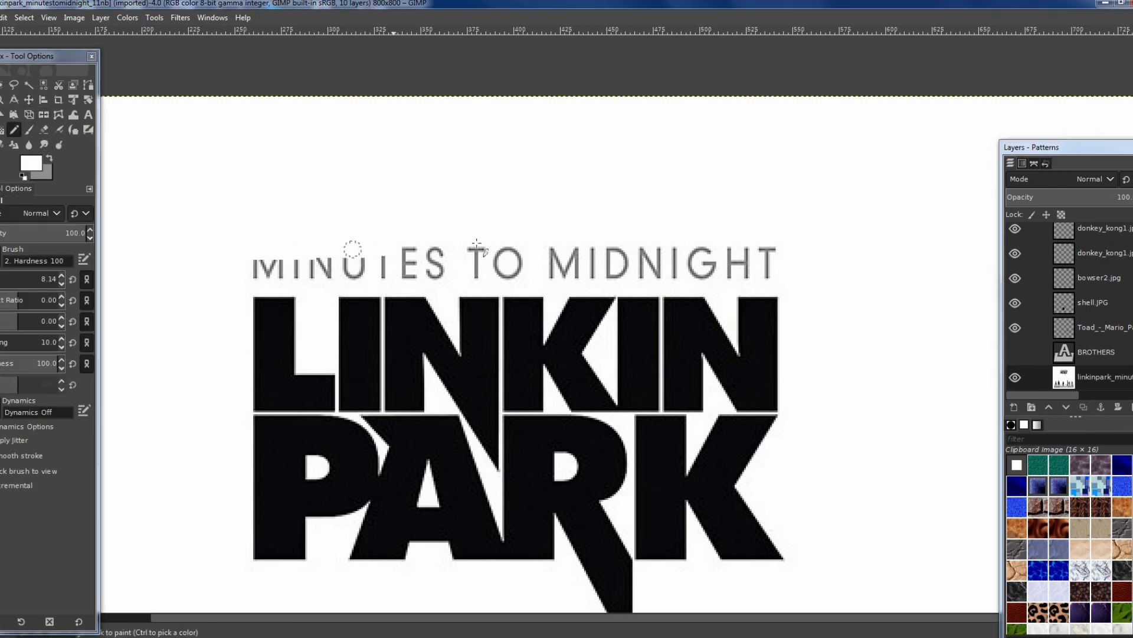
pyautogui.moveTo(779, 260); pyautogui.dragTo(232, 257)
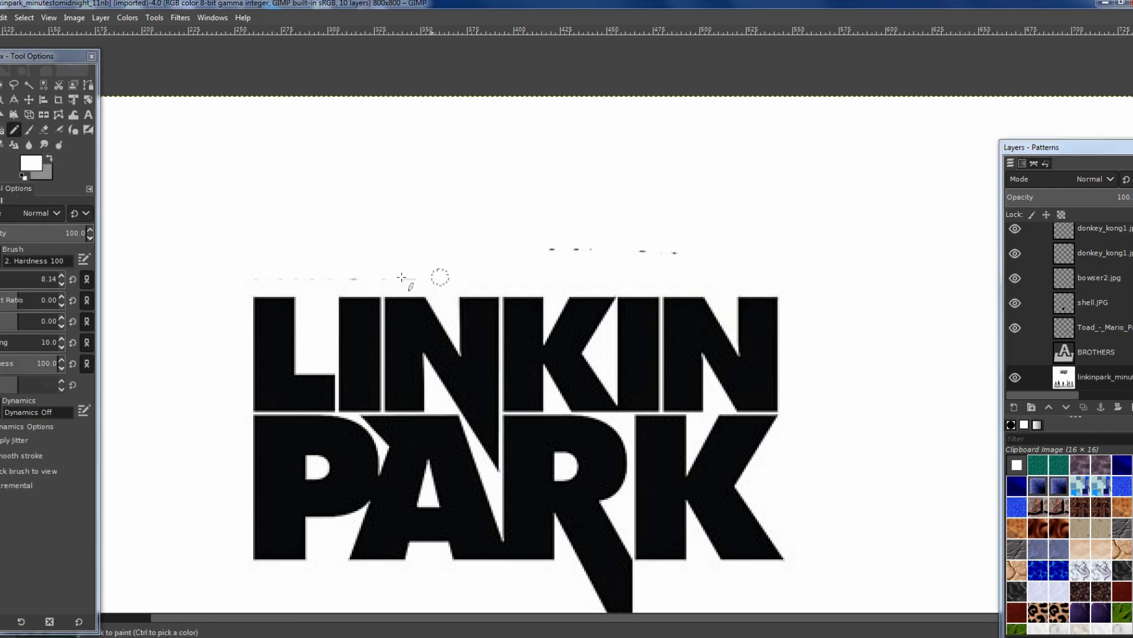
# - Add the text SUPER MARIO at 62 px just below the Linkin Park logo
pyautogui.scroll(-2, 737, 258)
pyautogui.press('t')
pyautogui.click(483, 302)
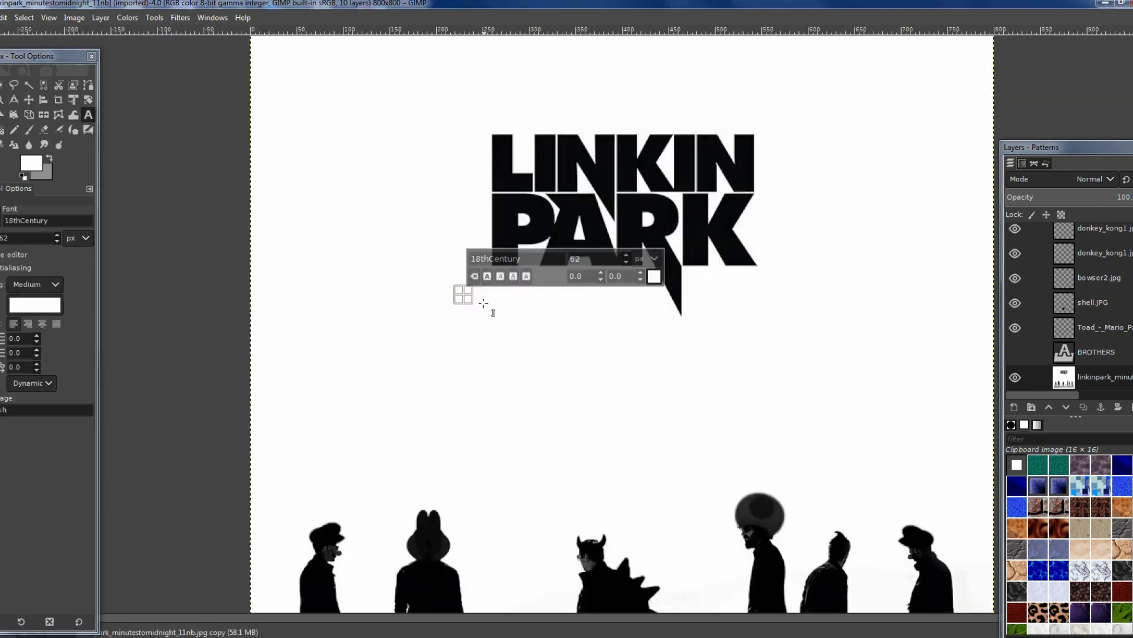
pyautogui.write('SUPER MARIO')
pyautogui.hotkey('ctrl', 'a')
# - Format the SUPER MARIO text in black Linkin Park weight=760, split over two lines
pyautogui.click(654, 276)
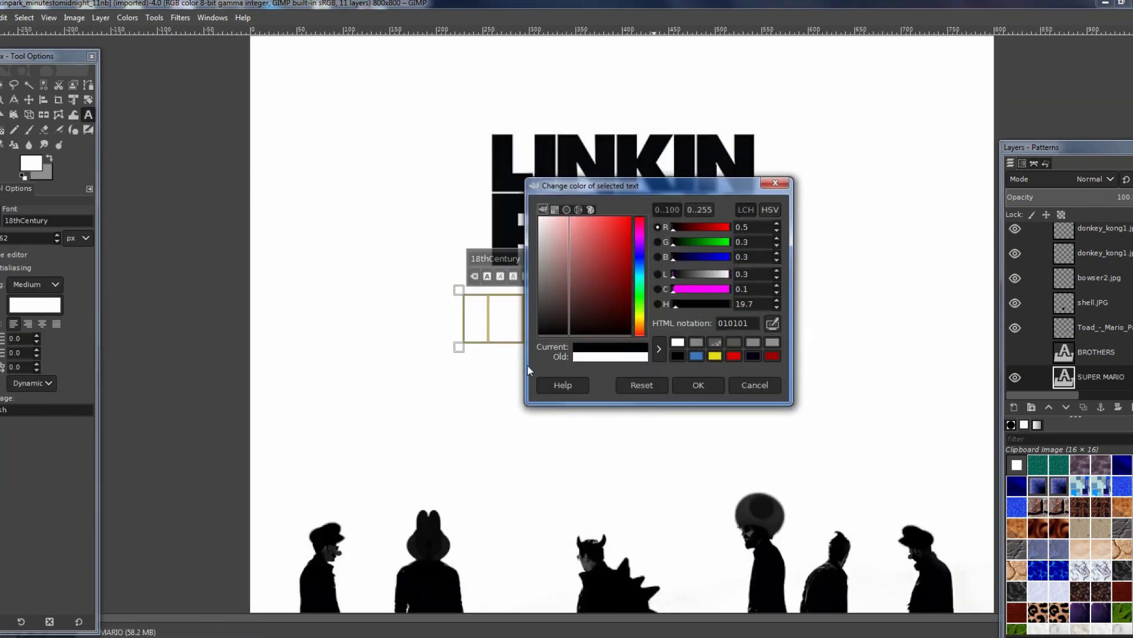
pyautogui.click(590, 334)
pyautogui.press('Return')
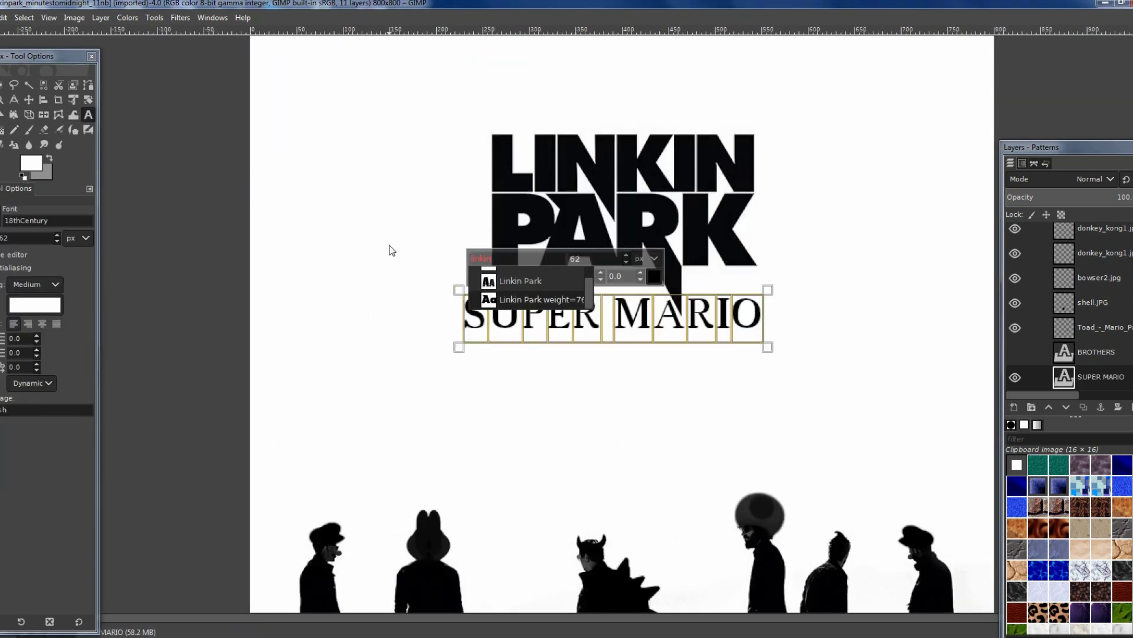
pyautogui.press('Return')
pyautogui.moveTo(916, 322); pyautogui.dragTo(701, 317)
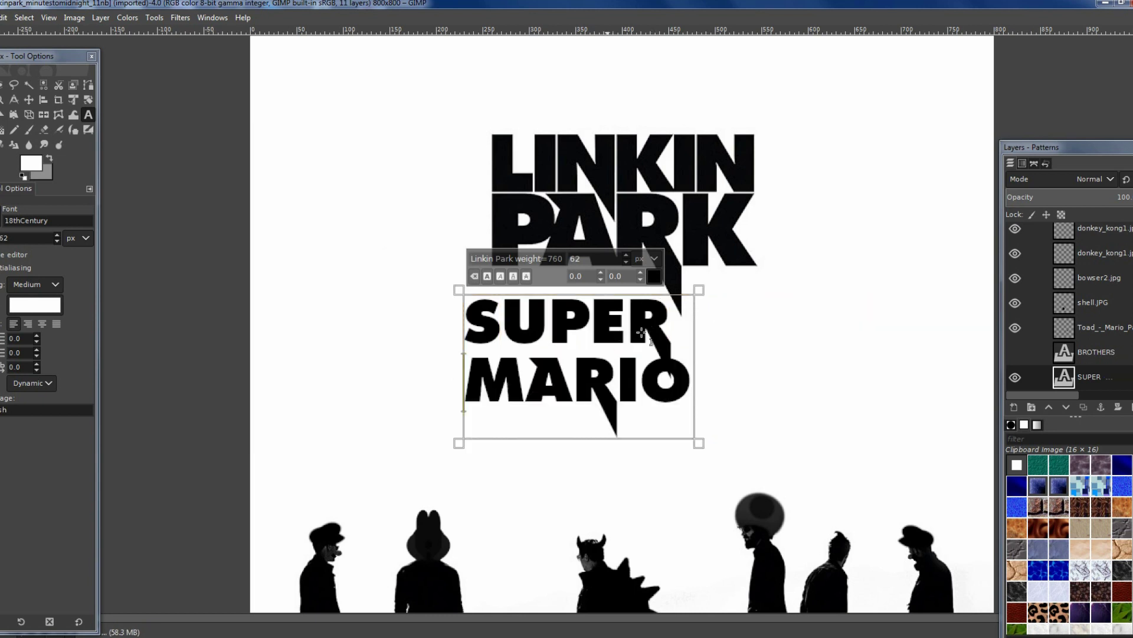
# - Set the kerning of the word SUPER to 3.0
pyautogui.moveTo(476, 327); pyautogui.dragTo(631, 332)
pyautogui.click(641, 273)
pyautogui.click(641, 273)
pyautogui.click(641, 273)
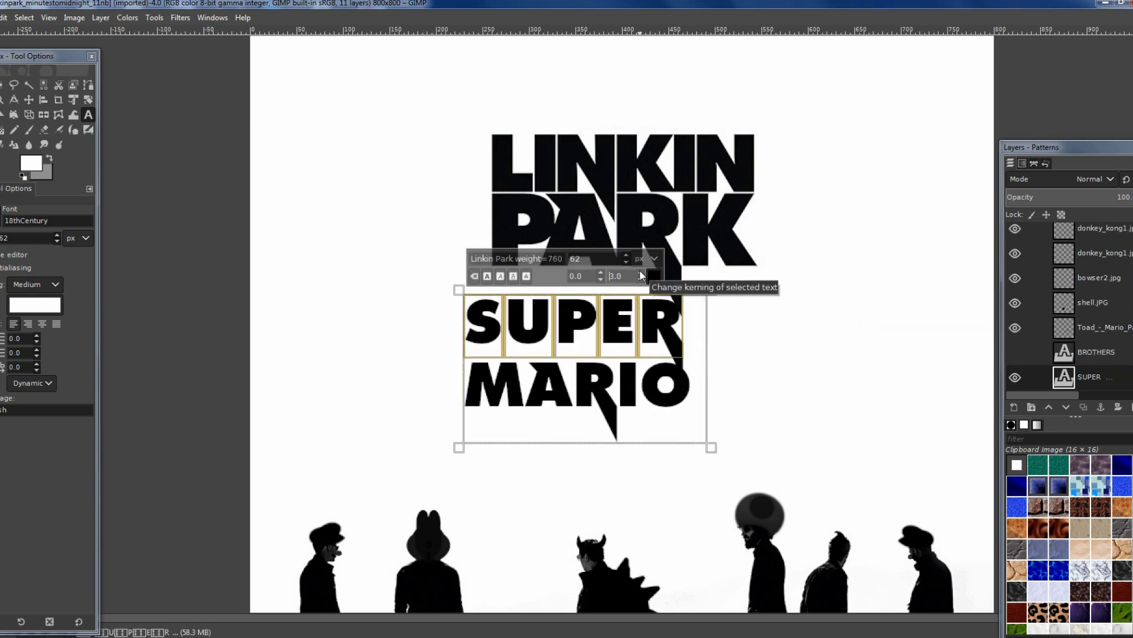
# - Move the SUPER MARIO text over the Linkin Park logo and scale it up to the logo's size
pyautogui.moveTo(615, 318); pyautogui.dragTo(641, 178)
pyautogui.hotkey('shift', 's')
pyautogui.click(716, 164)
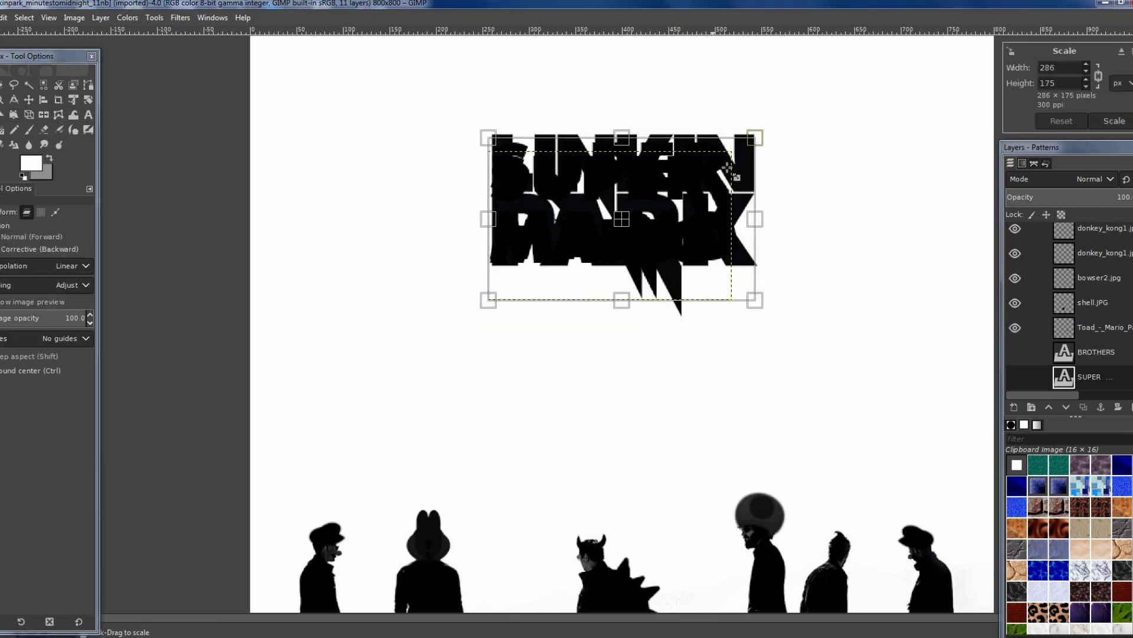
pyautogui.moveTo(732, 152); pyautogui.dragTo(776, 124)
pyautogui.press('Return')
pyautogui.click(28, 100)
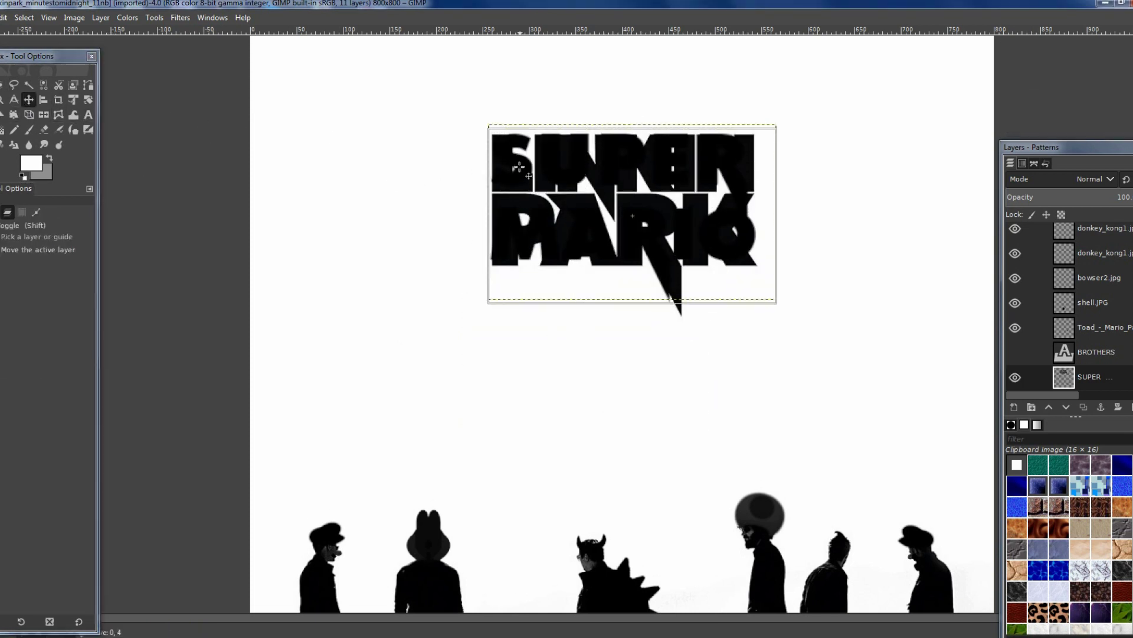
# - Paint out the Linkin Park logo in white on the album cover layer with SUPER MARIO hidden, then show SUPER MARIO again
pyautogui.click(1015, 377)
pyautogui.scroll(-3, 974, 330)
pyautogui.scroll(-1, 1084, 377)
pyautogui.scroll(3, 708, 295)
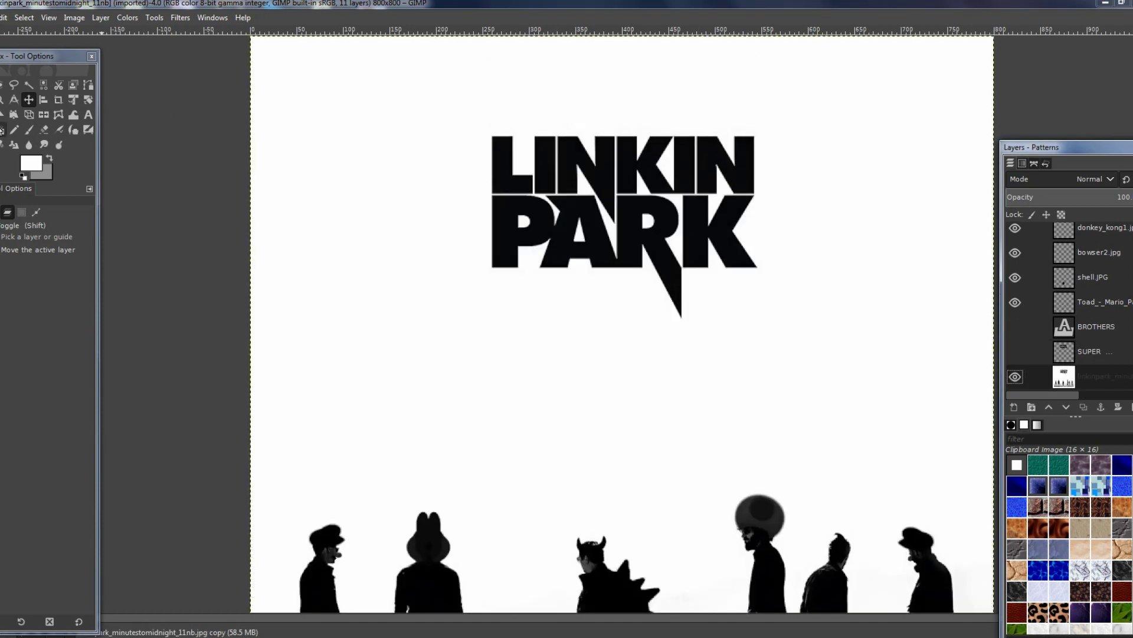
pyautogui.press('p')
pyautogui.moveTo(768, 195); pyautogui.dragTo(542, 268)
pyautogui.click(1016, 352)
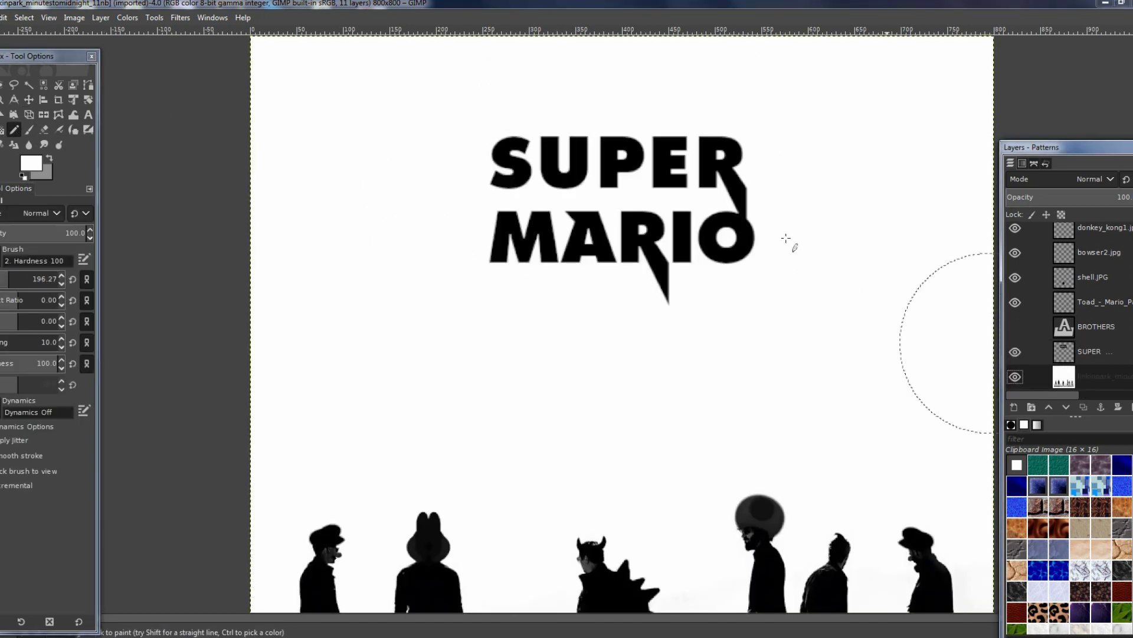
# - Apply the Sharpen (Unsharp Mask) filter to the SUPER MARIO layer
pyautogui.click(1068, 355)
pyautogui.click(180, 17)
pyautogui.moveTo(222, 114)
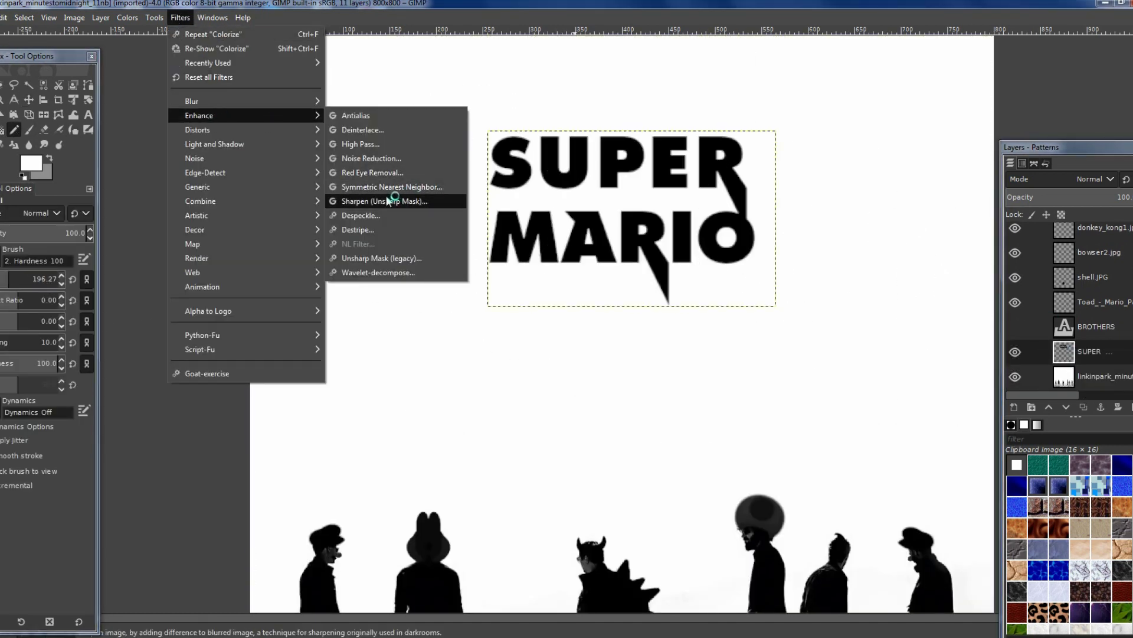
pyautogui.click(405, 202)
pyautogui.moveTo(933, 245); pyautogui.dragTo(1037, 275)
pyautogui.click(975, 337)
# - Duplicate the SUPER MARIO layer and make the BROTHERS layer visible again
pyautogui.rightClick(1057, 339)
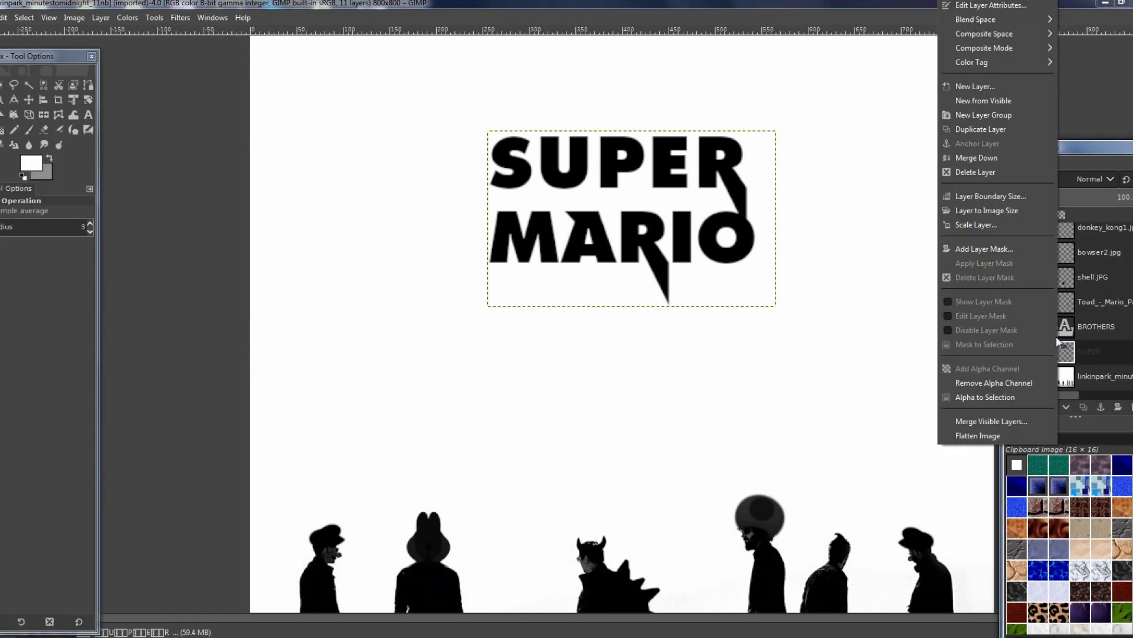
pyautogui.click(978, 134)
pyautogui.scroll(-4, 897, 232)
pyautogui.scroll(1, 660, 198)
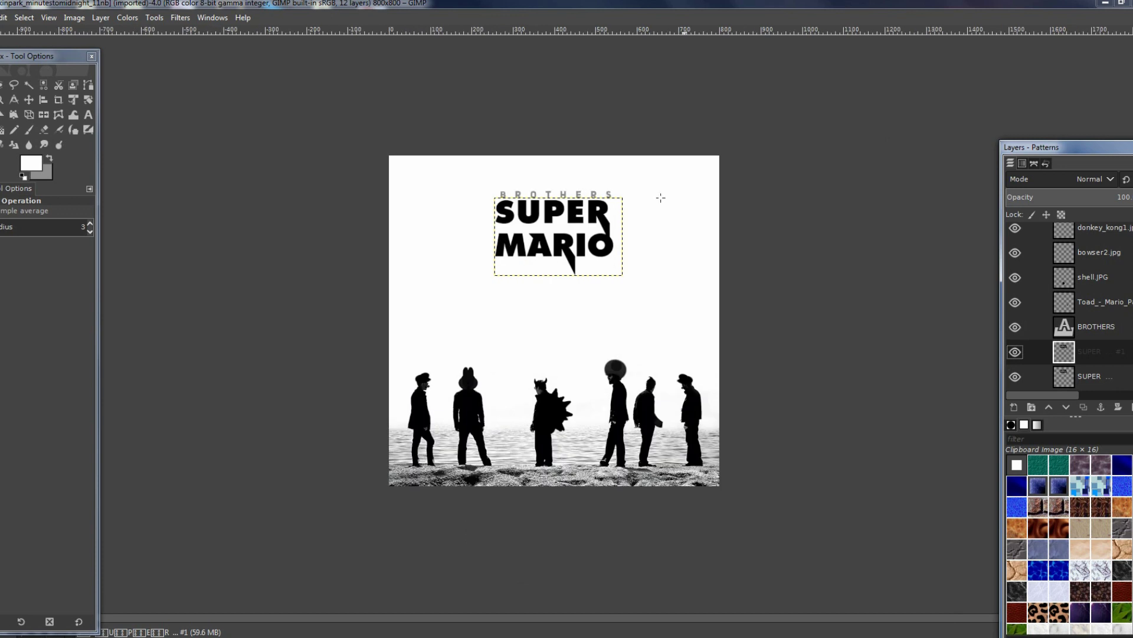
# - Reduce the kerning of the whole BROTHERS text to 20.0 so it fits the width of SUPER
pyautogui.scroll(3, 661, 198)
pyautogui.click(1096, 327)
pyautogui.click(88, 114)
pyautogui.click(598, 227)
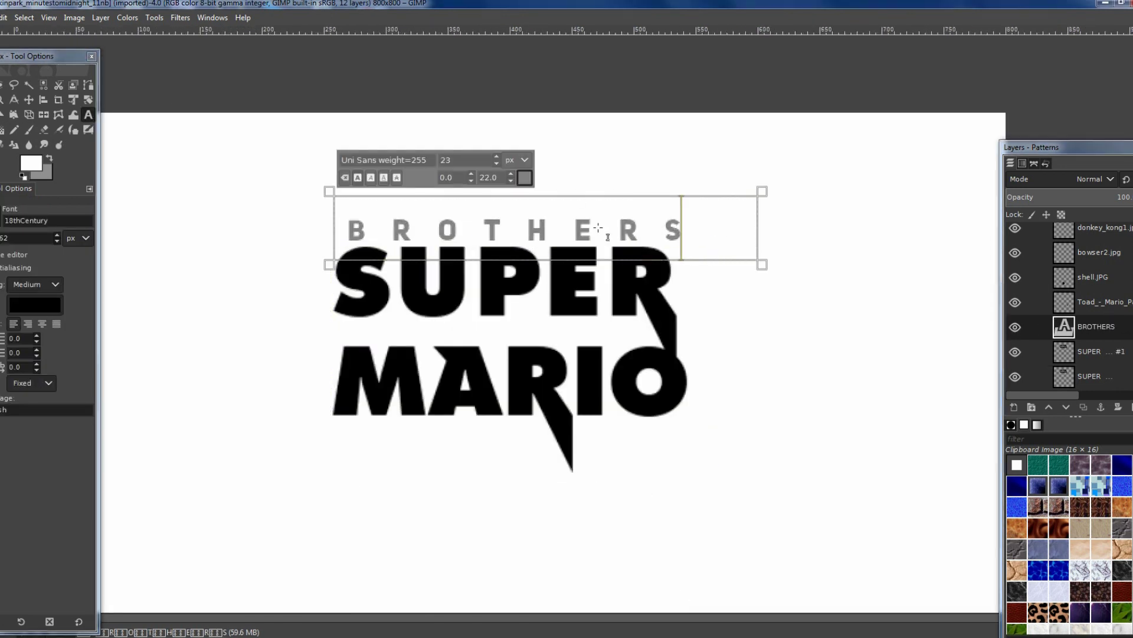
pyautogui.hotkey('ctrl', 'a')
pyautogui.click(511, 181)
pyautogui.click(511, 181)
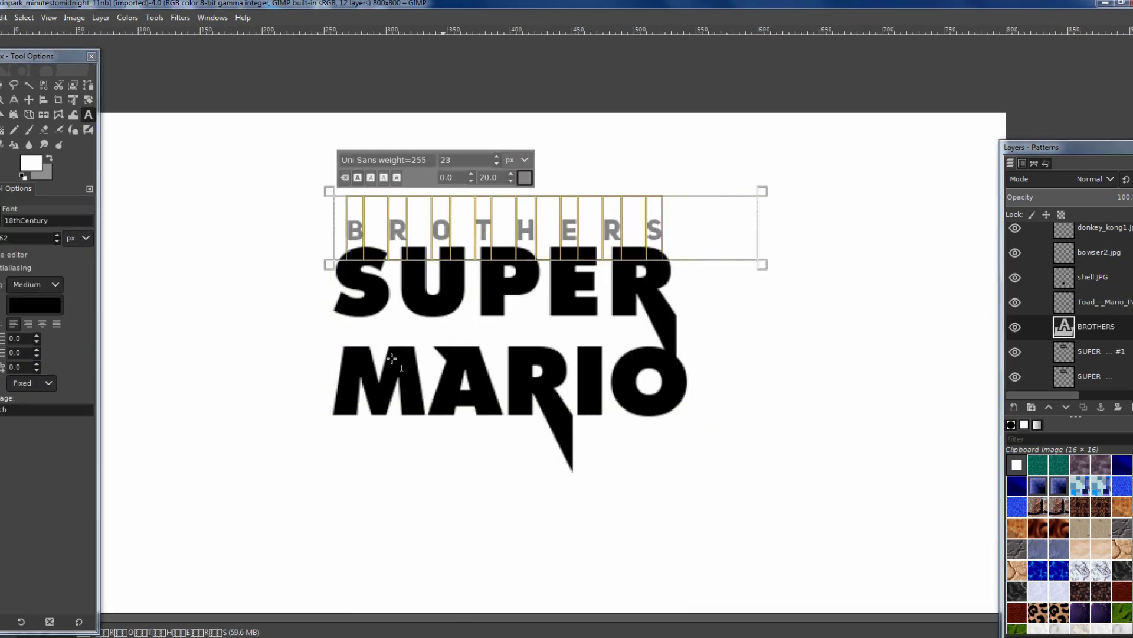
pyautogui.press('Escape')
# - Examine the whole cover, from the BROTHERS and SUPER MARIO title down to the row of figures
pyautogui.press('m')
pyautogui.scroll(-1, 239, 239)
pyautogui.scroll(-2, 1069, 354)
pyautogui.scroll(-5, 436, 302)
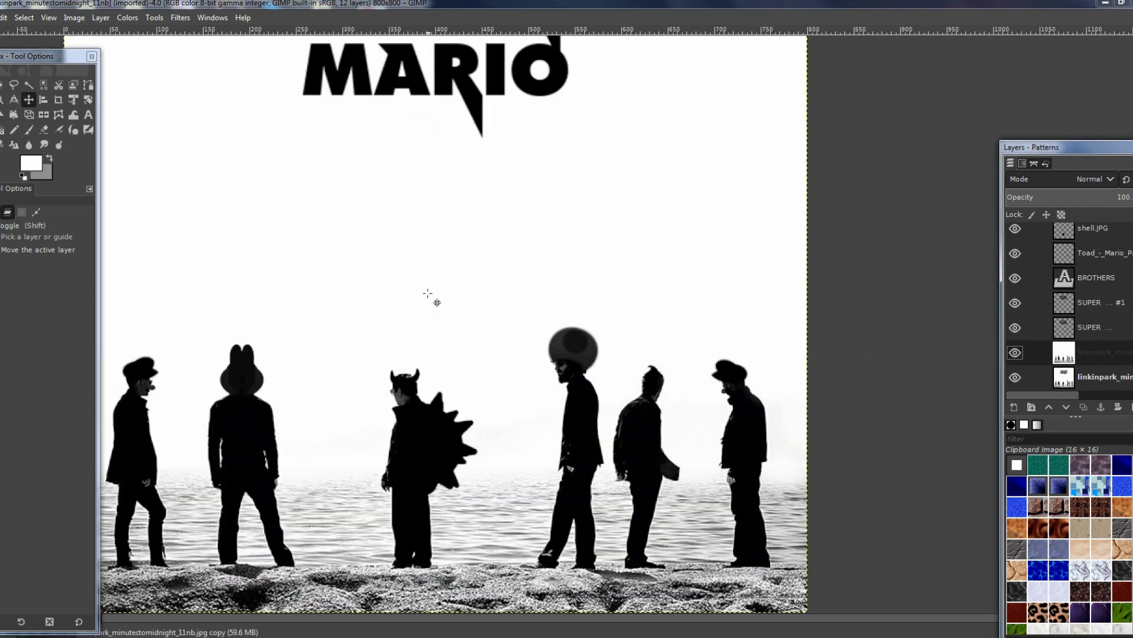
pyautogui.scroll(-2, 427, 294)
pyautogui.scroll(1, 514, 313)
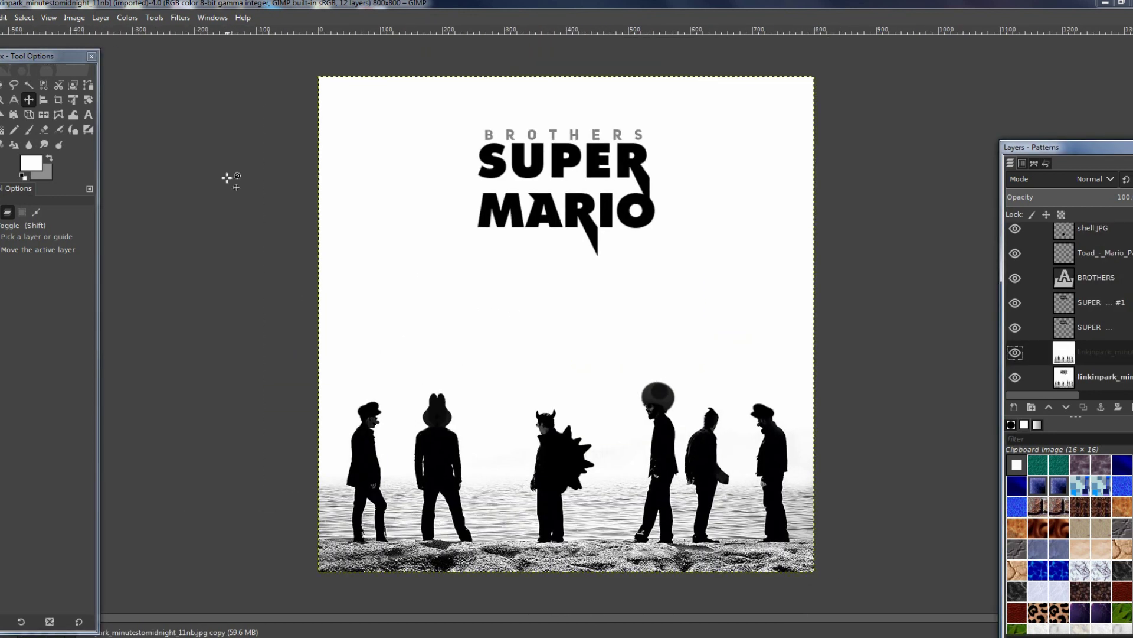